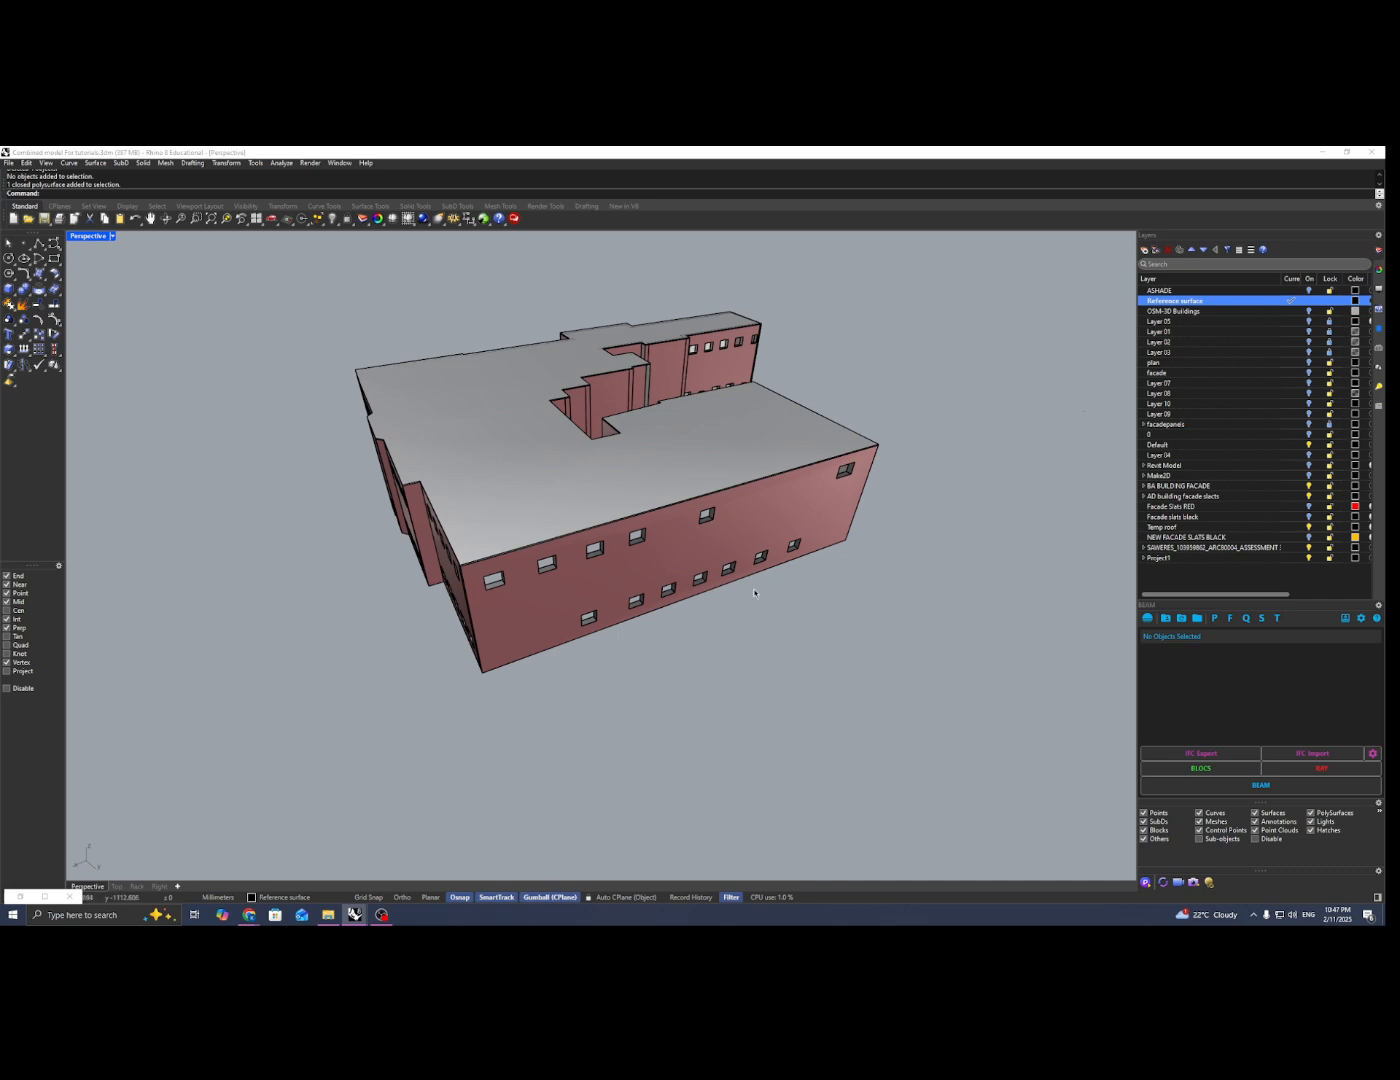
Step: Draw a straight polyline along the roof edge of the long facade, from one upper corner to the other
right_drag(754, 593, 690, 620)
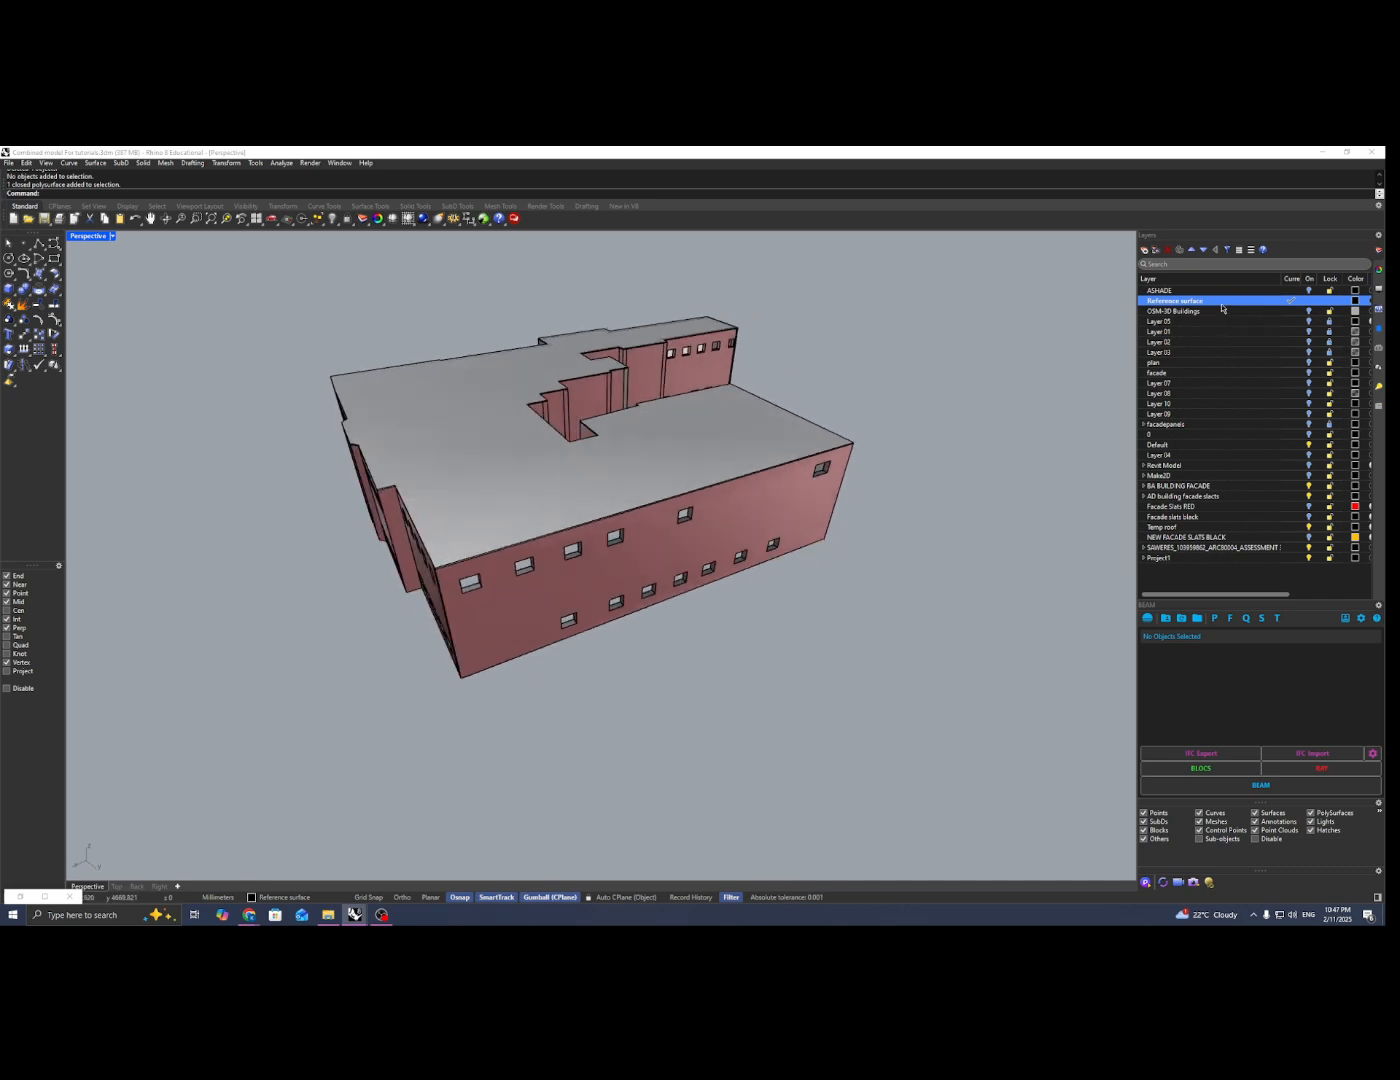
right_drag(561, 636, 536, 532)
scroll(536, 532, up, 2)
scroll(530, 540, up, 3)
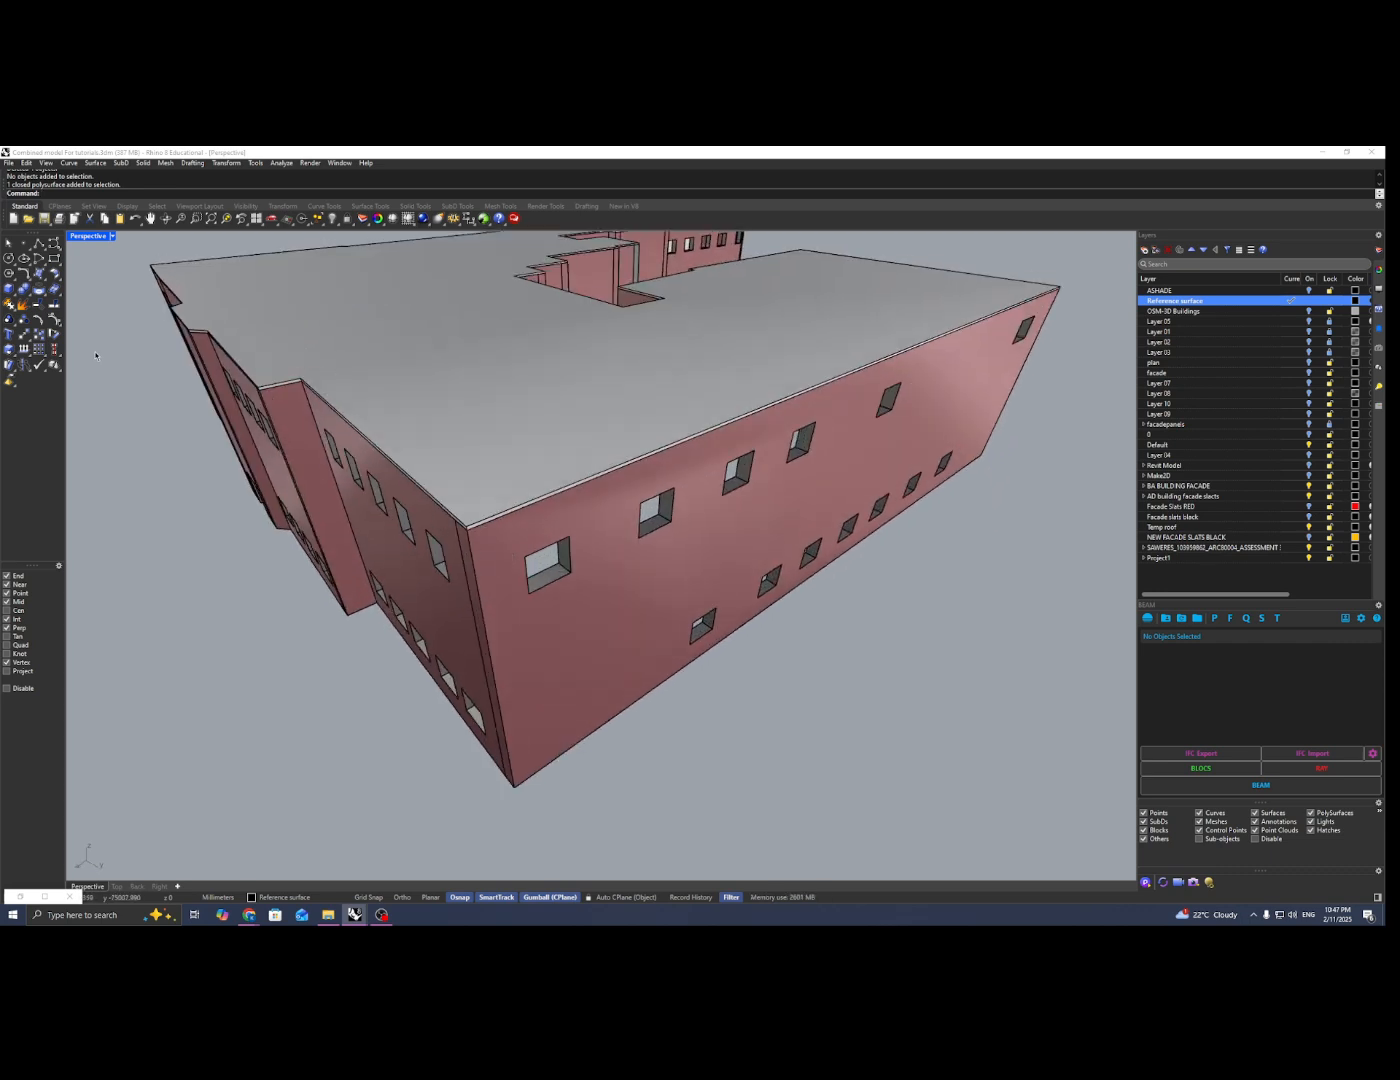
click(40, 244)
scroll(465, 460, up, 3)
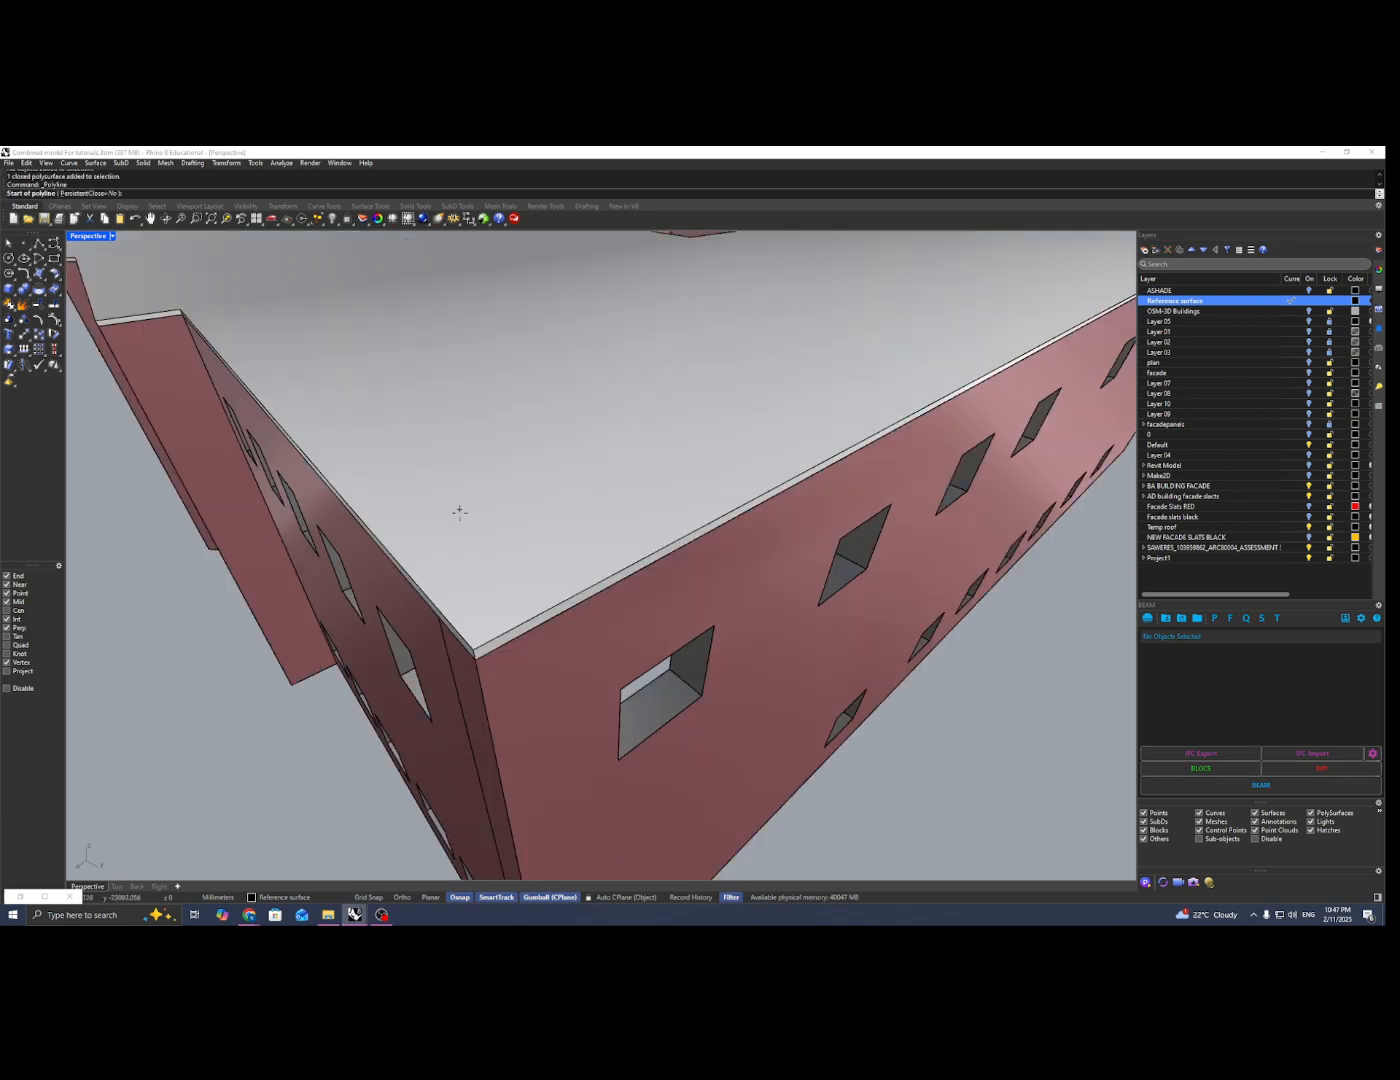
click(474, 642)
scroll(474, 642, down, 5)
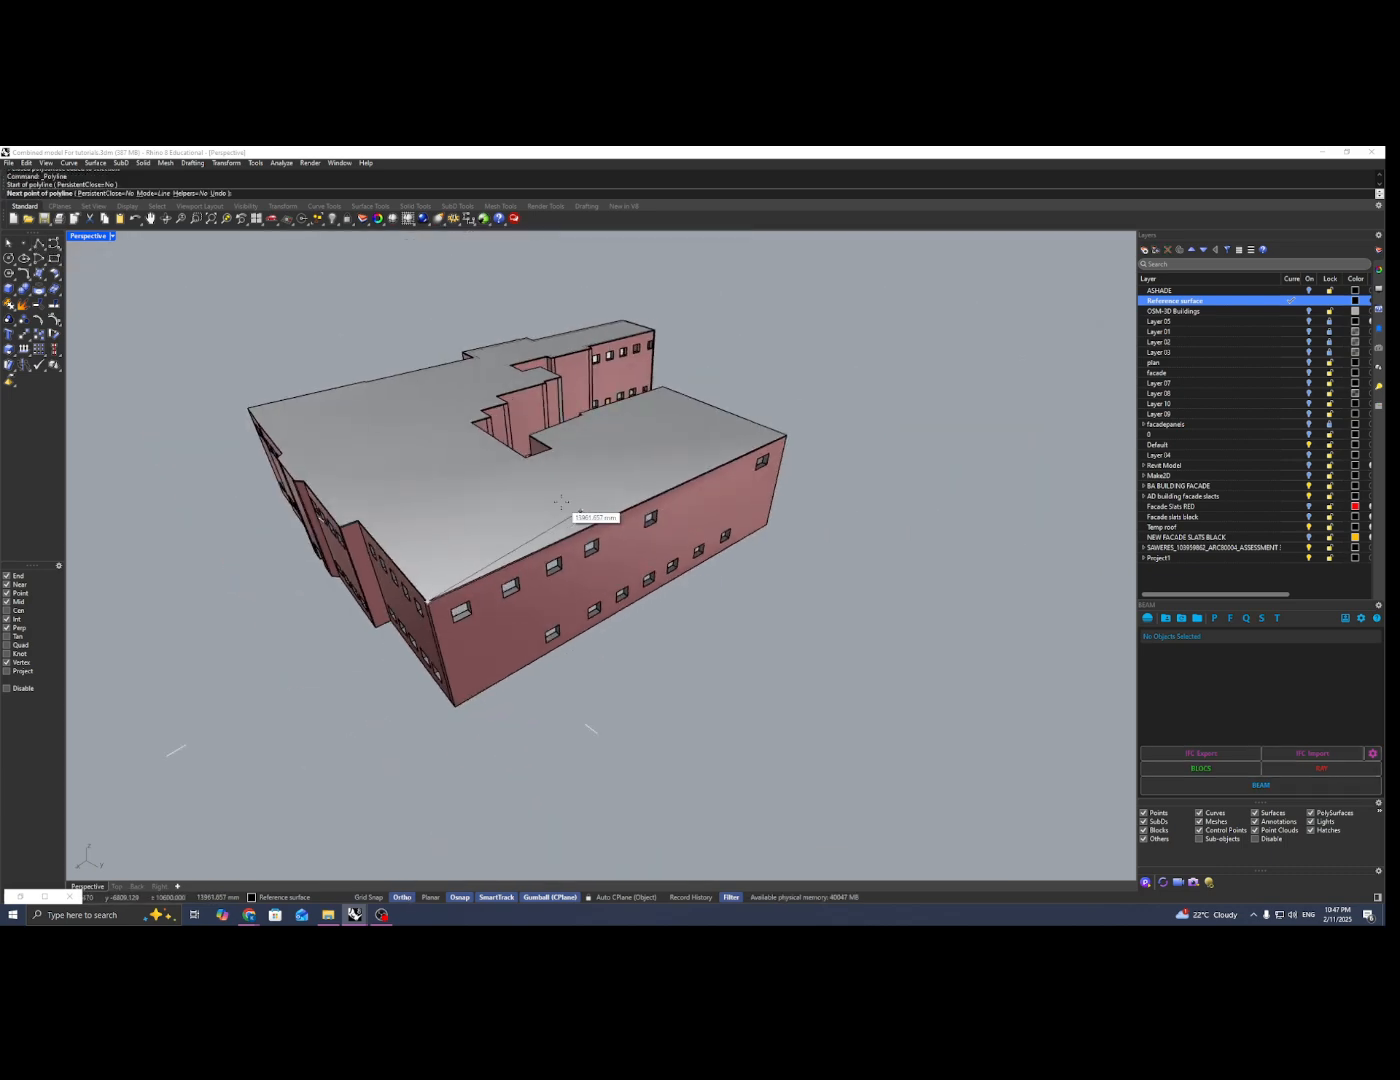
scroll(799, 439, up, 5)
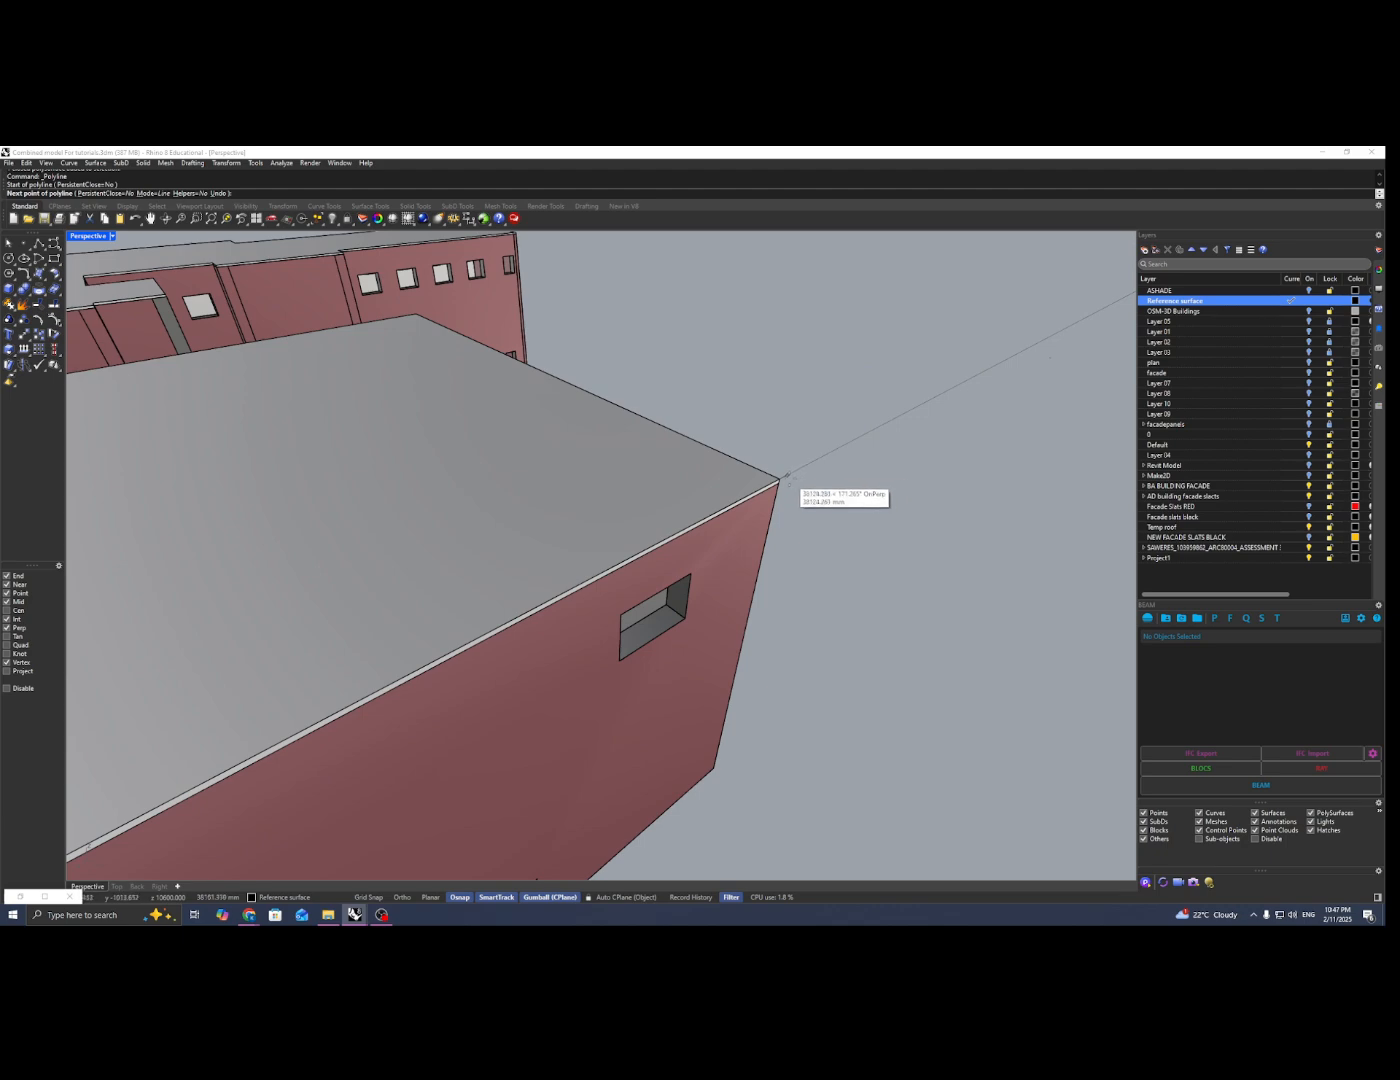
click(779, 478)
scroll(783, 479, down, 4)
right_click(784, 479)
Step: Draw a straight polyline along the base edge of the same facade, between its two lower corners
scroll(783, 479, down, 2)
right_drag(783, 479, 752, 459)
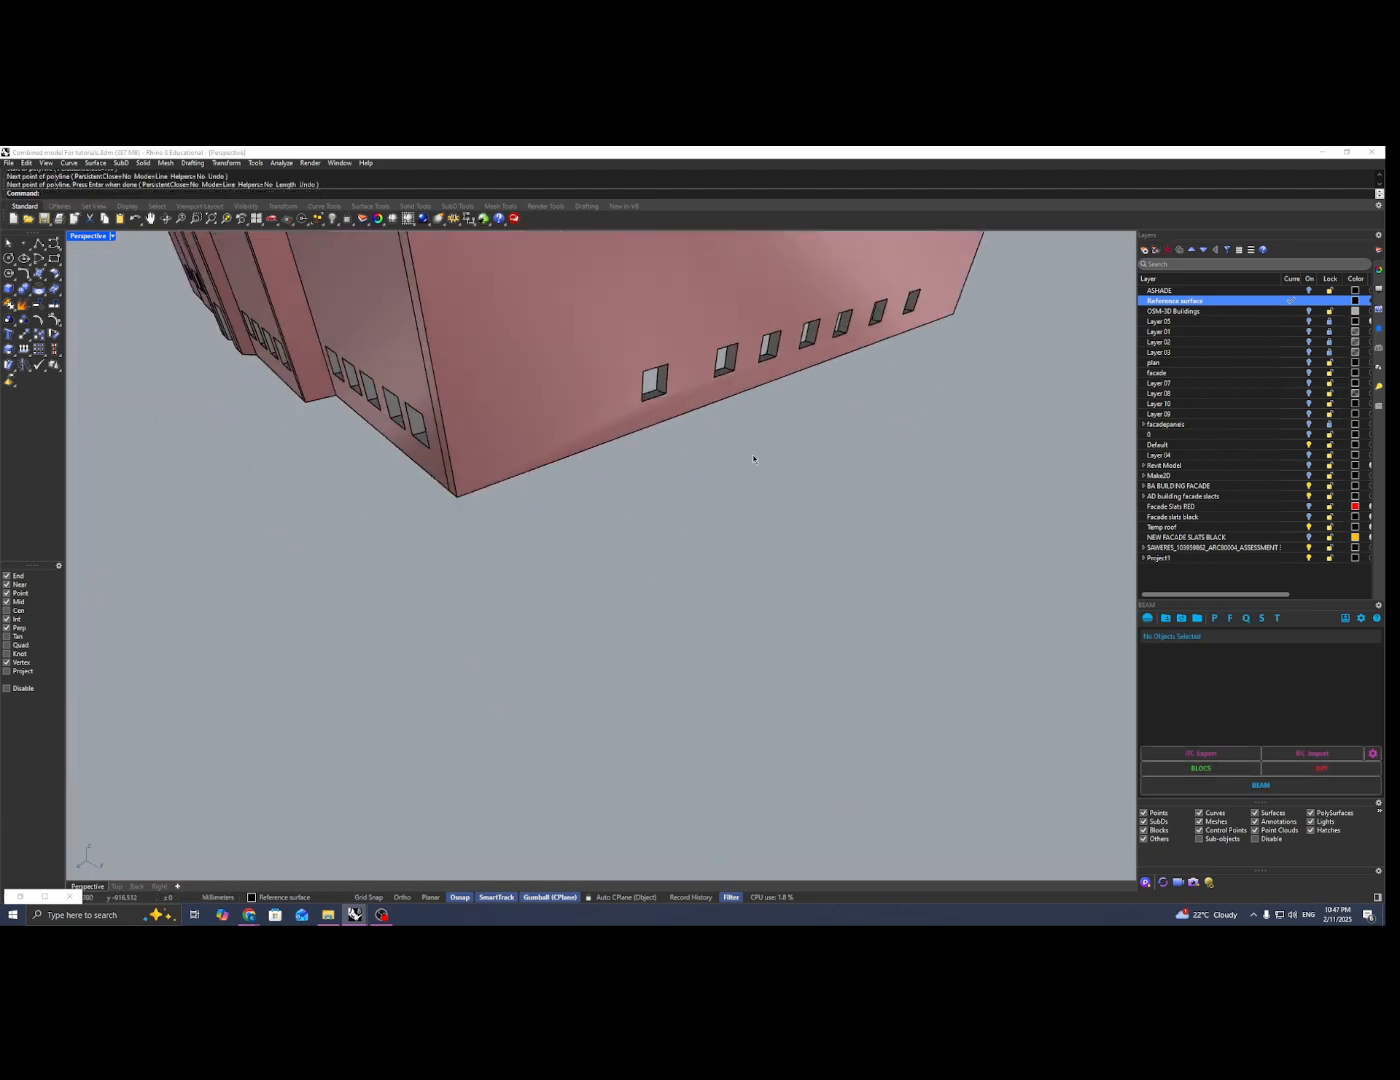
right_click(463, 512)
click(480, 518)
scroll(678, 531, down, 3)
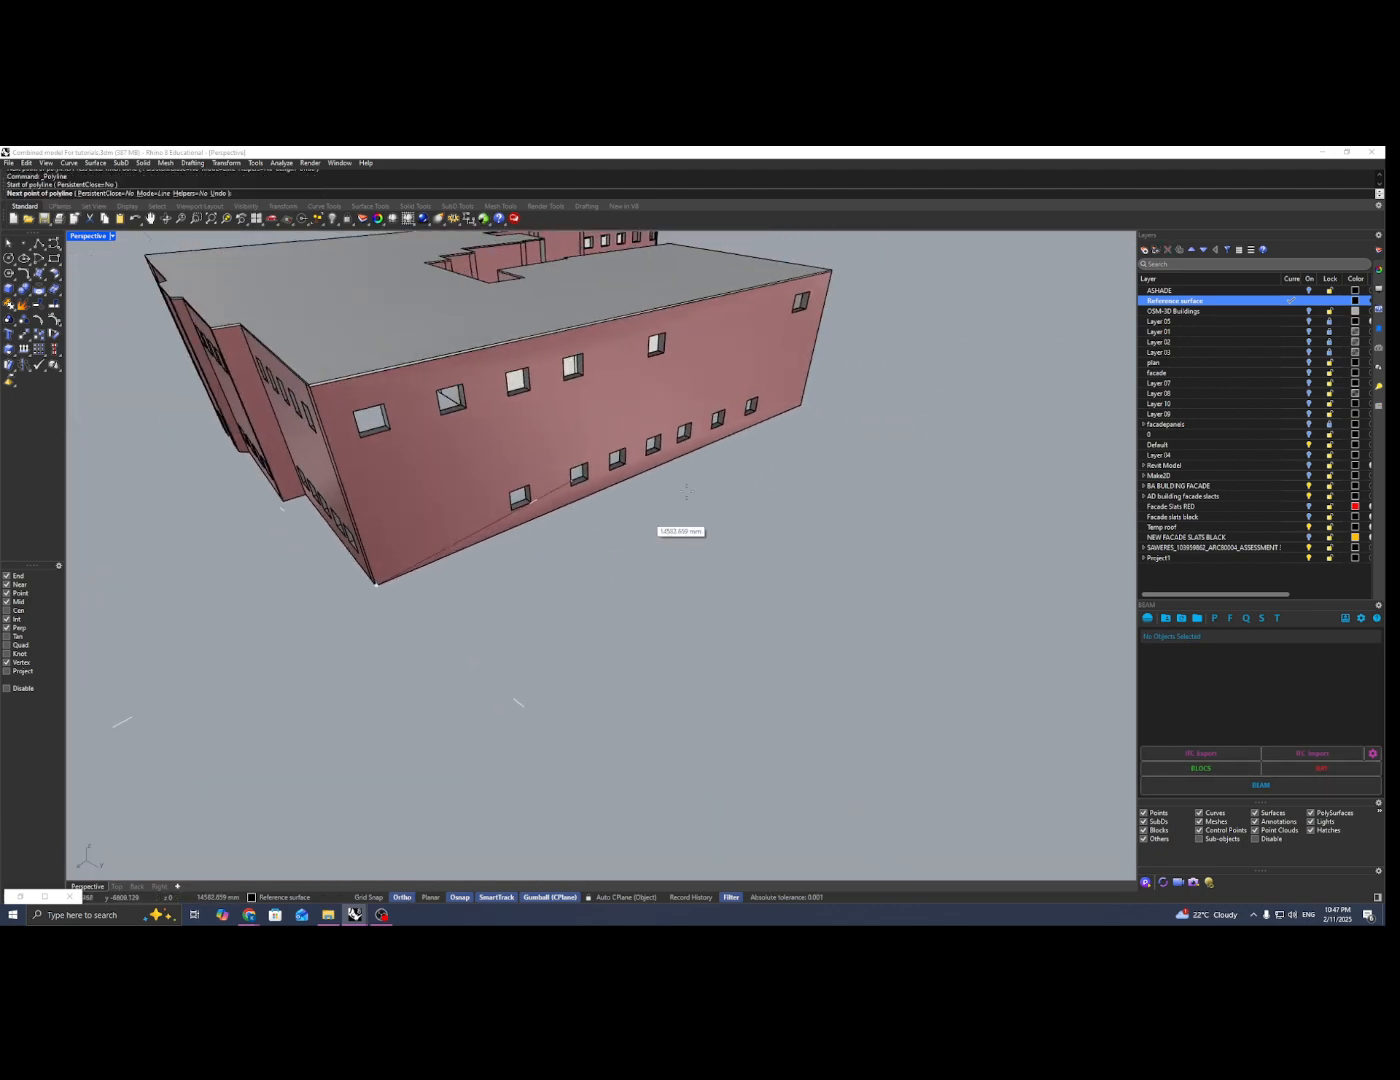
scroll(826, 387, up, 5)
click(806, 393)
right_click(806, 398)
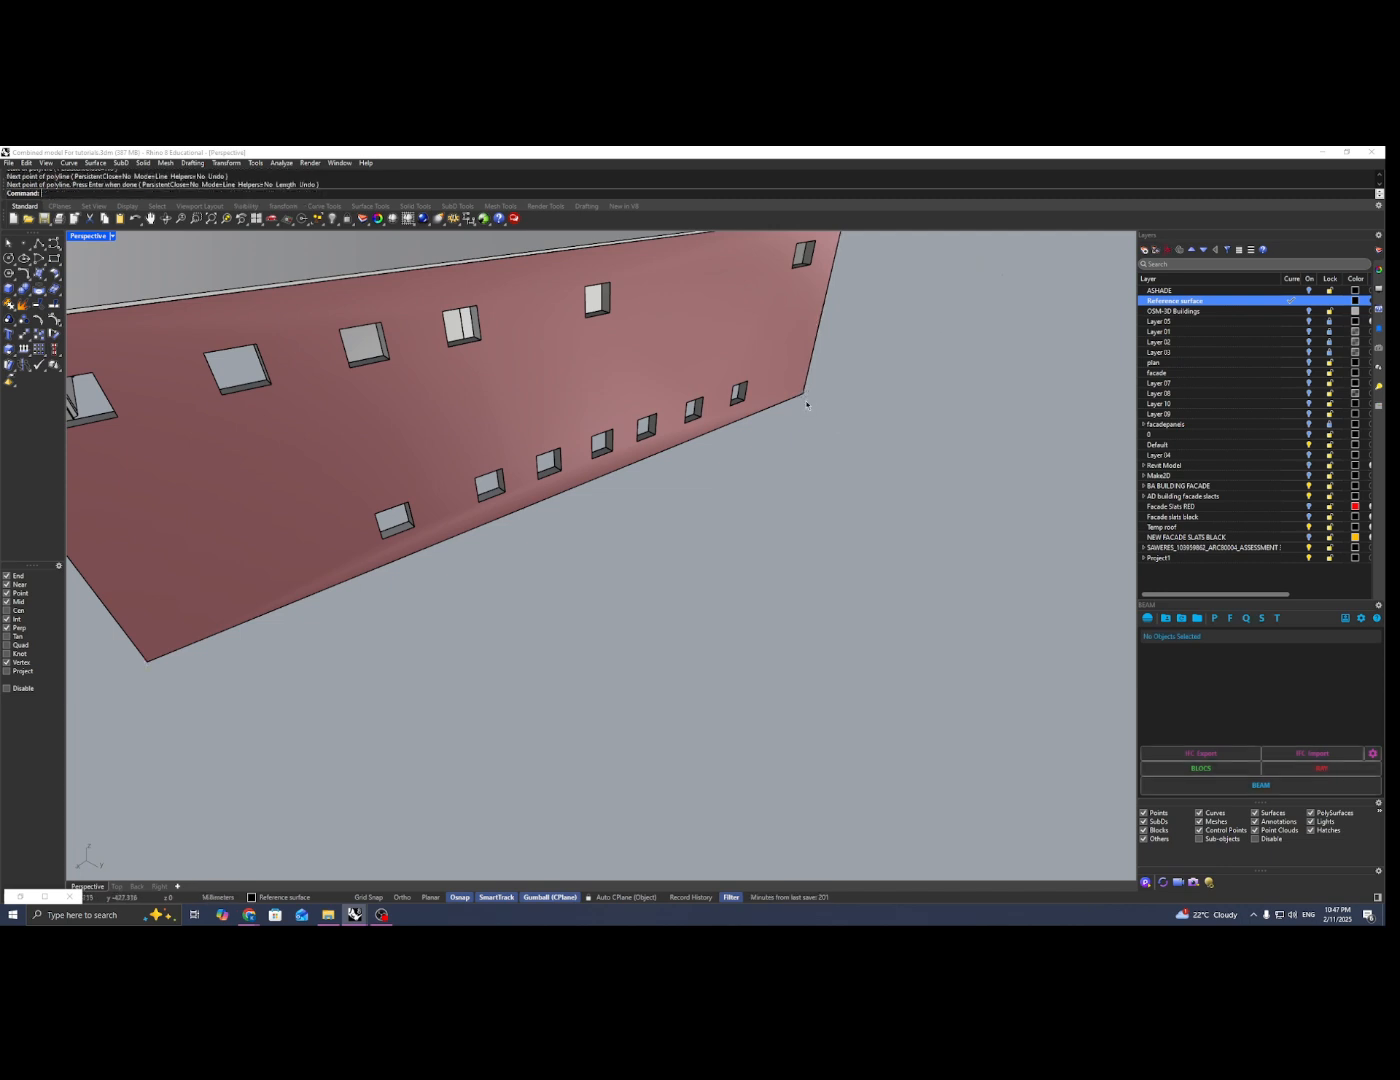
Step: Loft a surface between the facade's upper and lower polylines, using the Normal style without simplifying the curves
scroll(668, 566, down, 5)
text(loft)
key(Return)
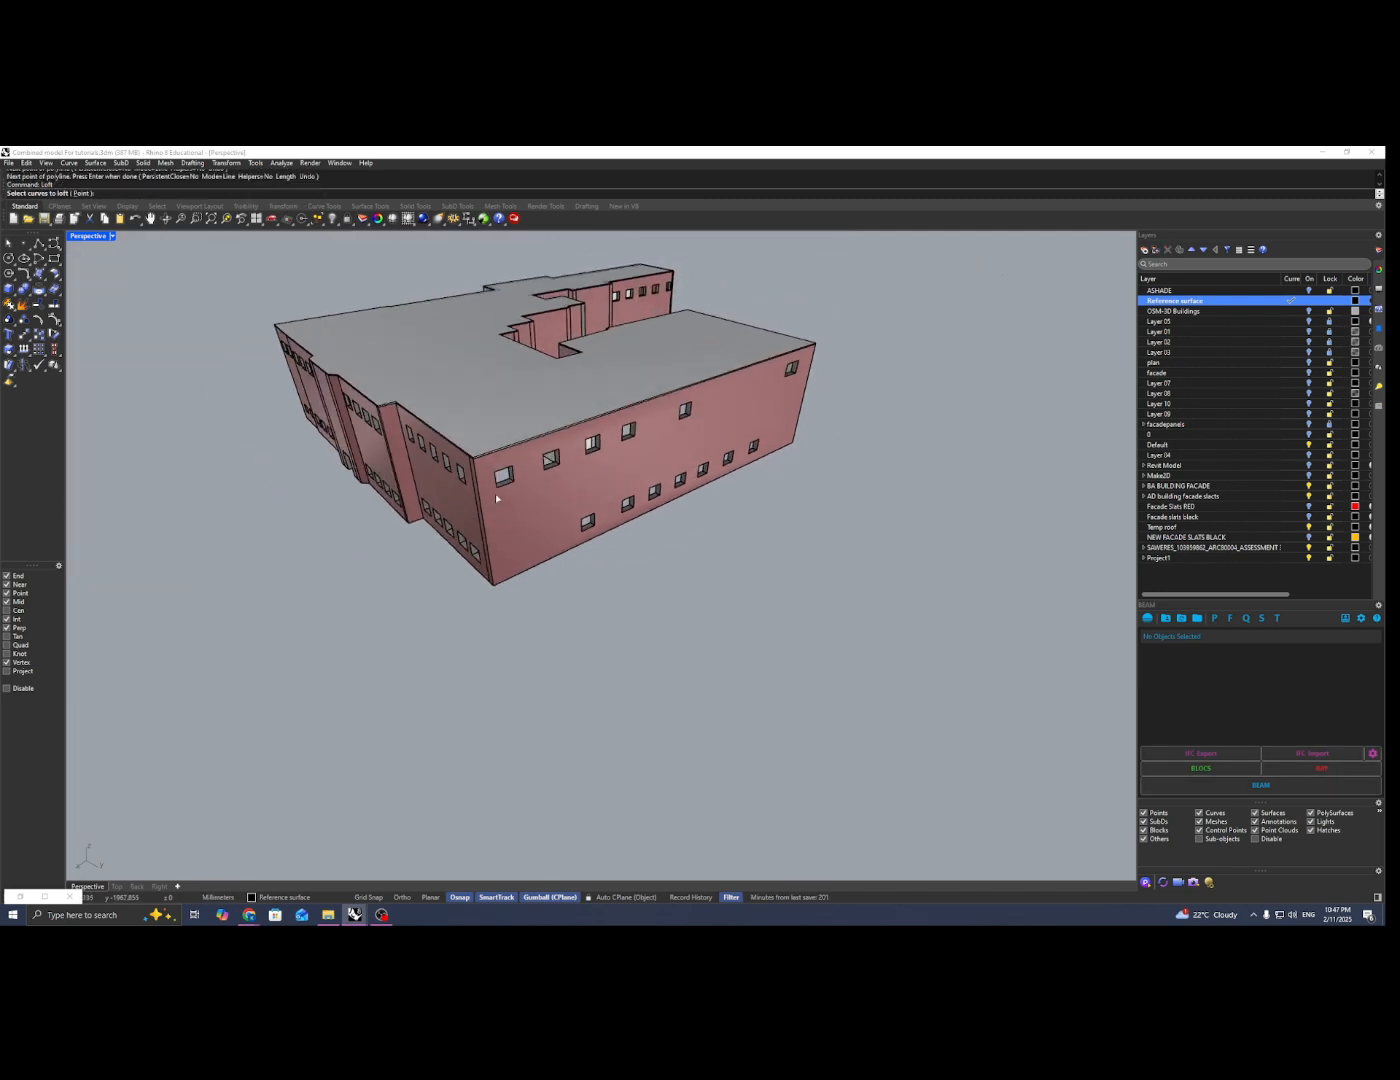
scroll(481, 461, up, 2)
click(482, 460)
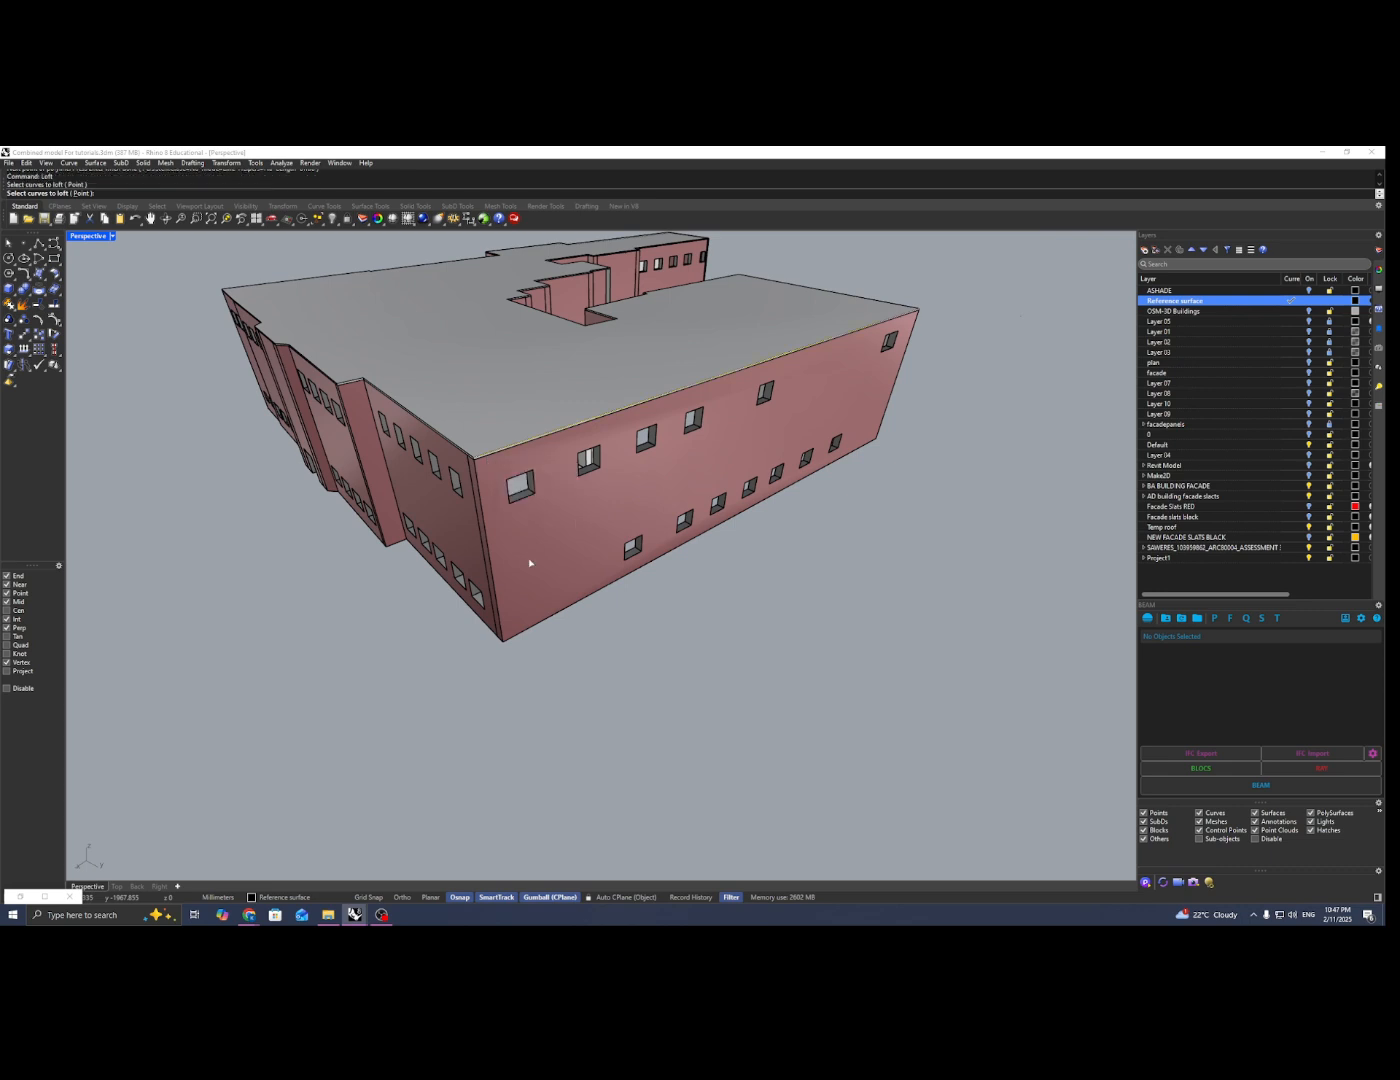
click(576, 610)
key(Return)
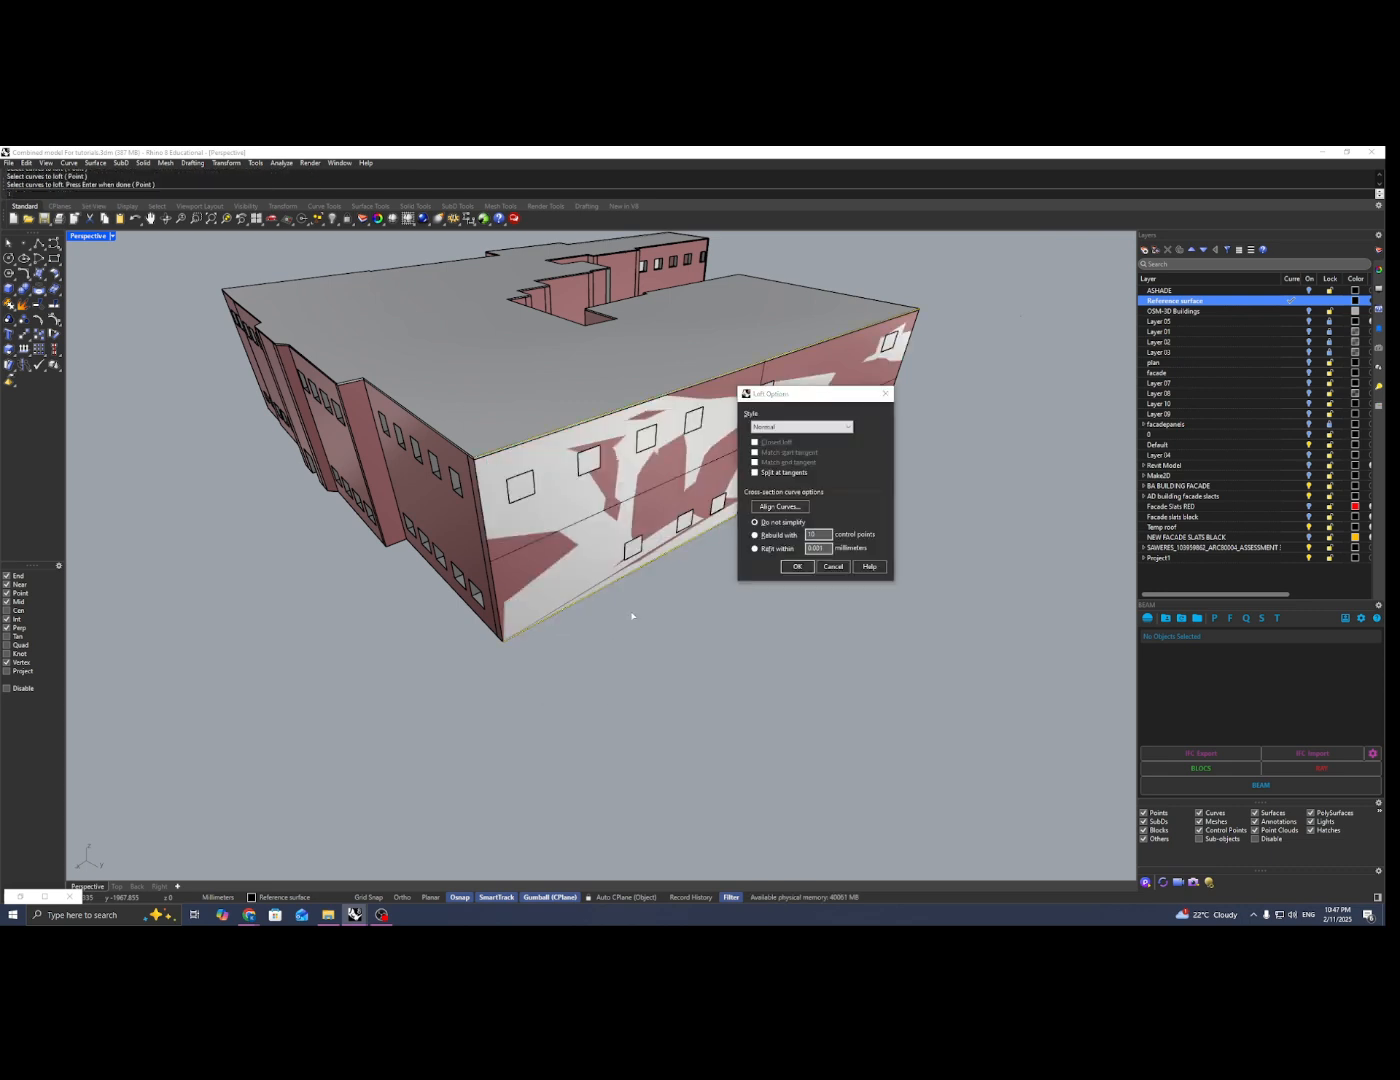
key(Return)
Step: Select all objects on the Reference surface layer, examine the lofted facade from several sides, and clear the selection
scroll(635, 596, down, 2)
right_drag(635, 596, 602, 603)
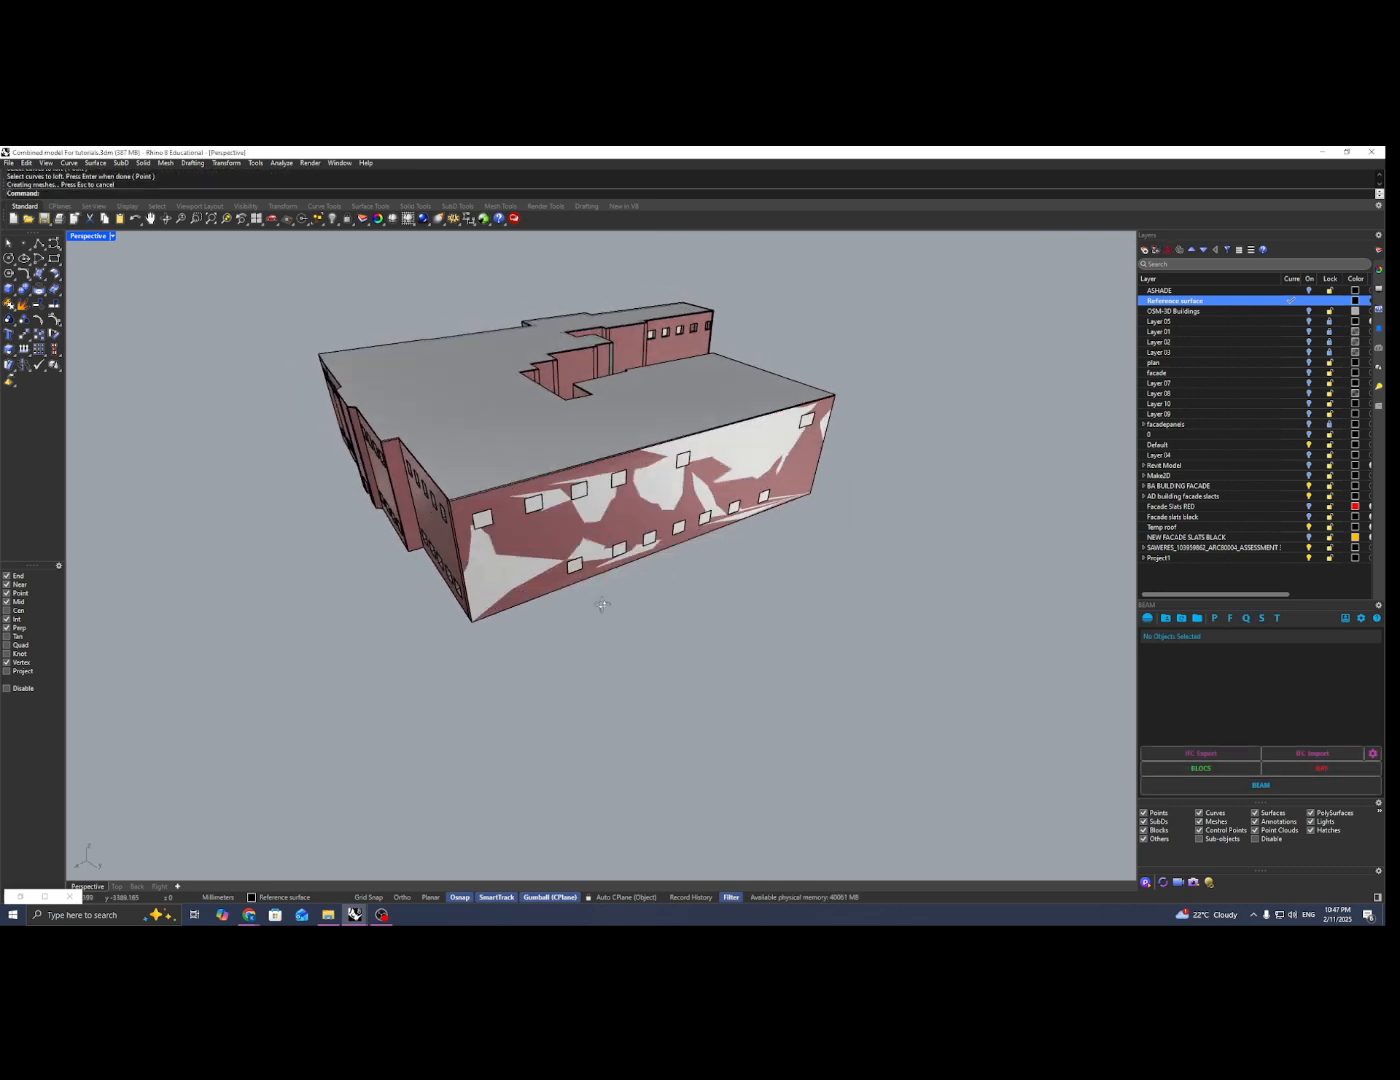
right_click(1247, 301)
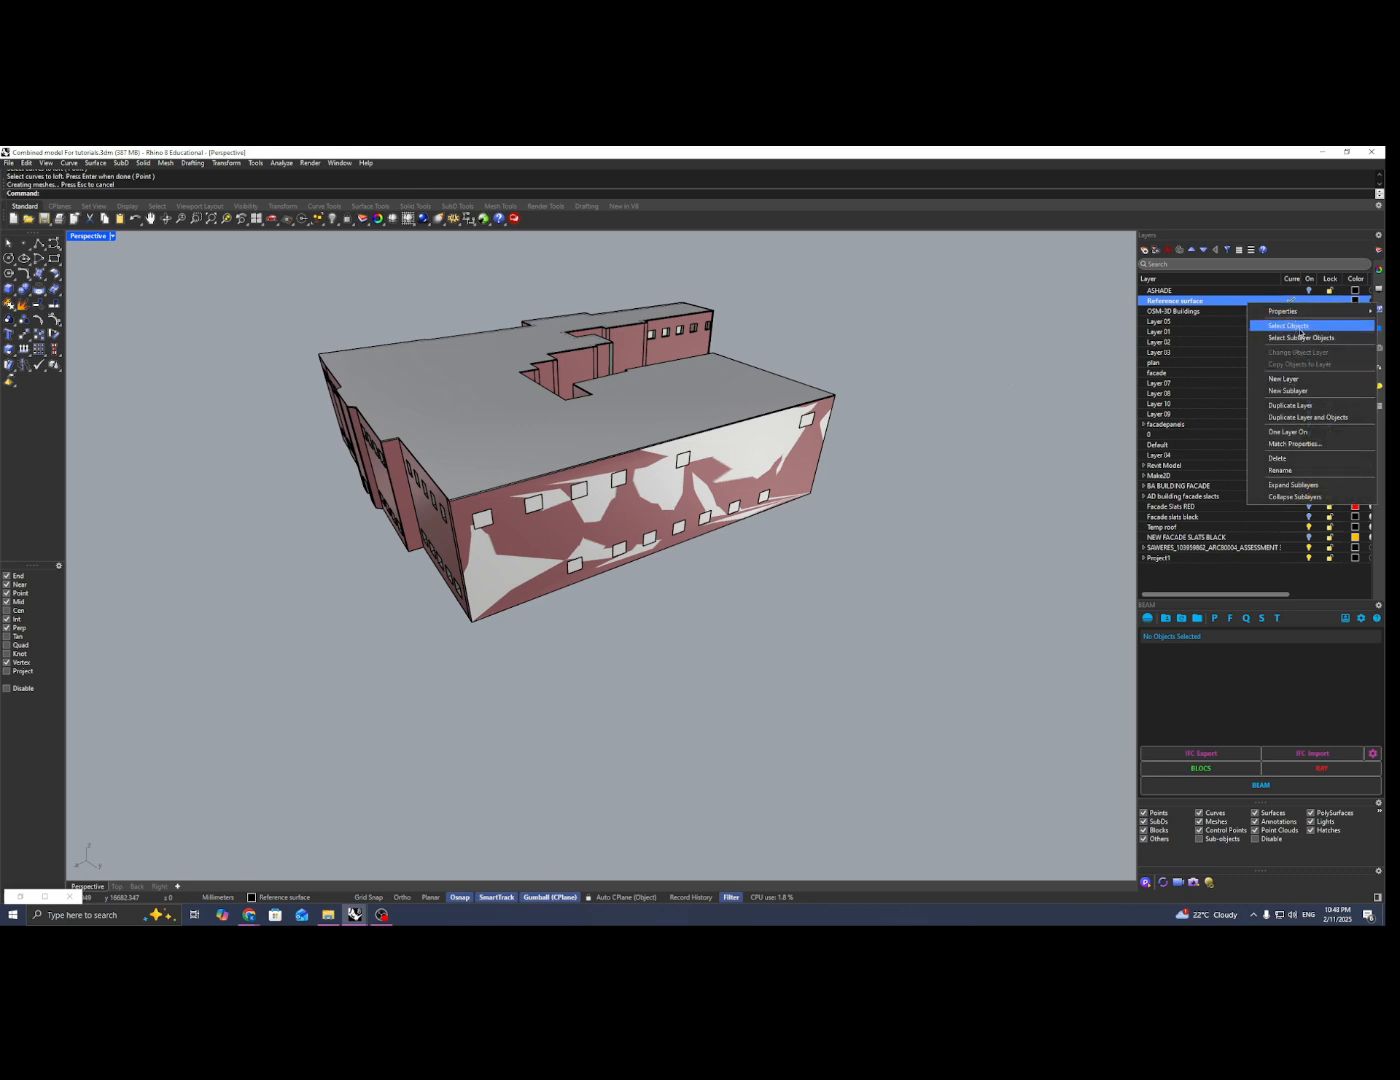
click(1289, 326)
right_drag(831, 541, 757, 478)
click(758, 472)
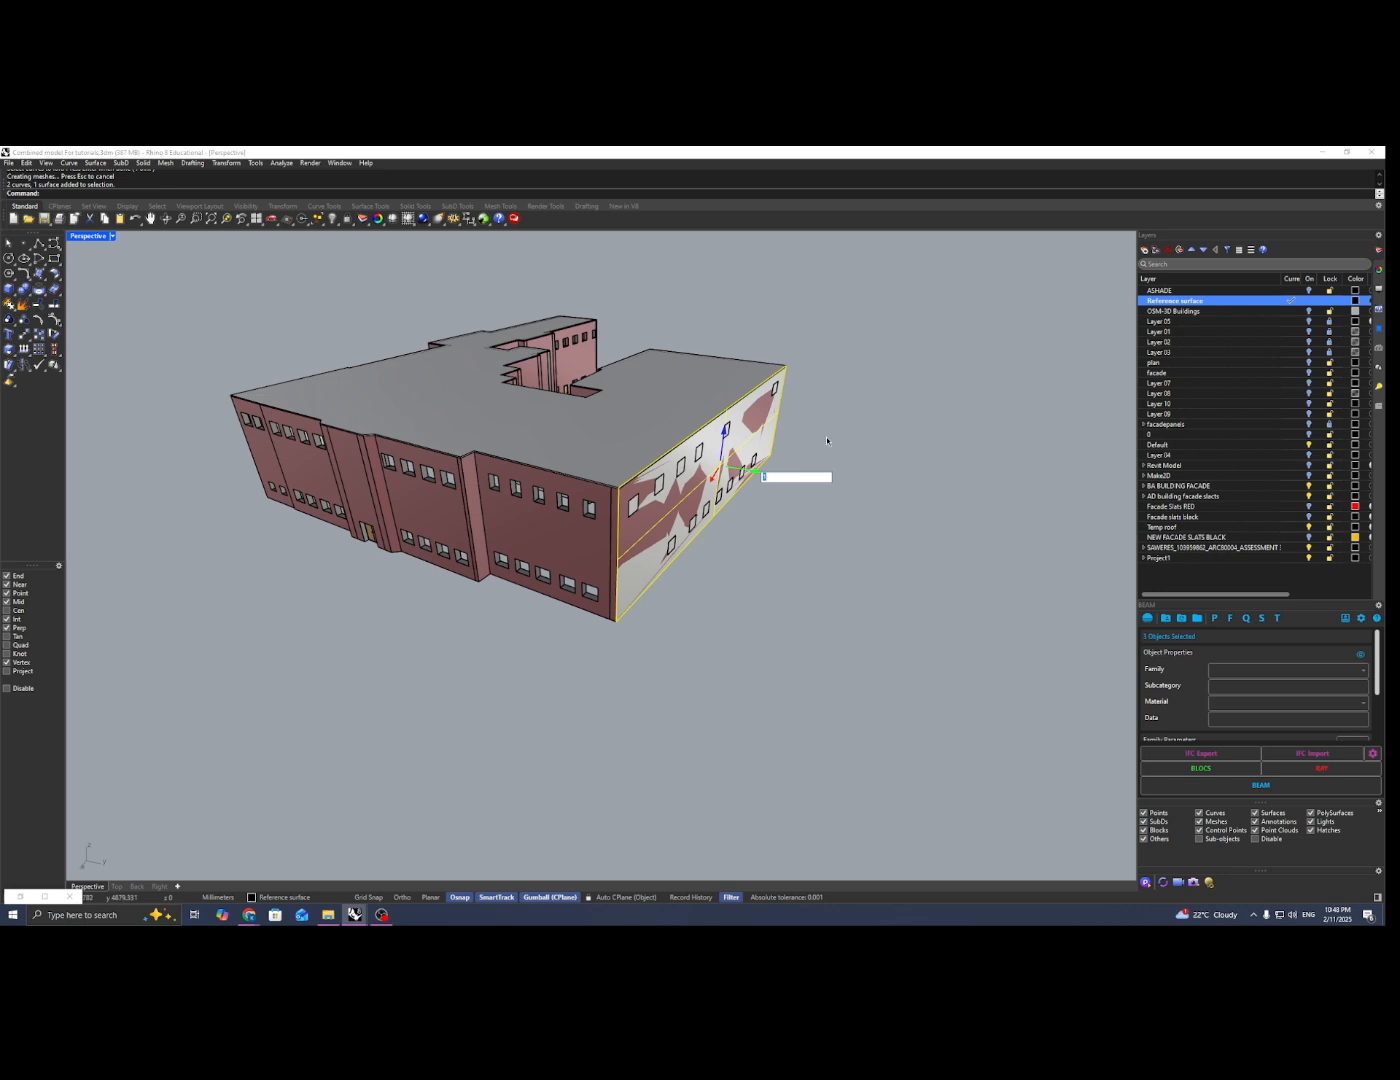
key(Escape)
right_drag(828, 440, 416, 609)
click(480, 605)
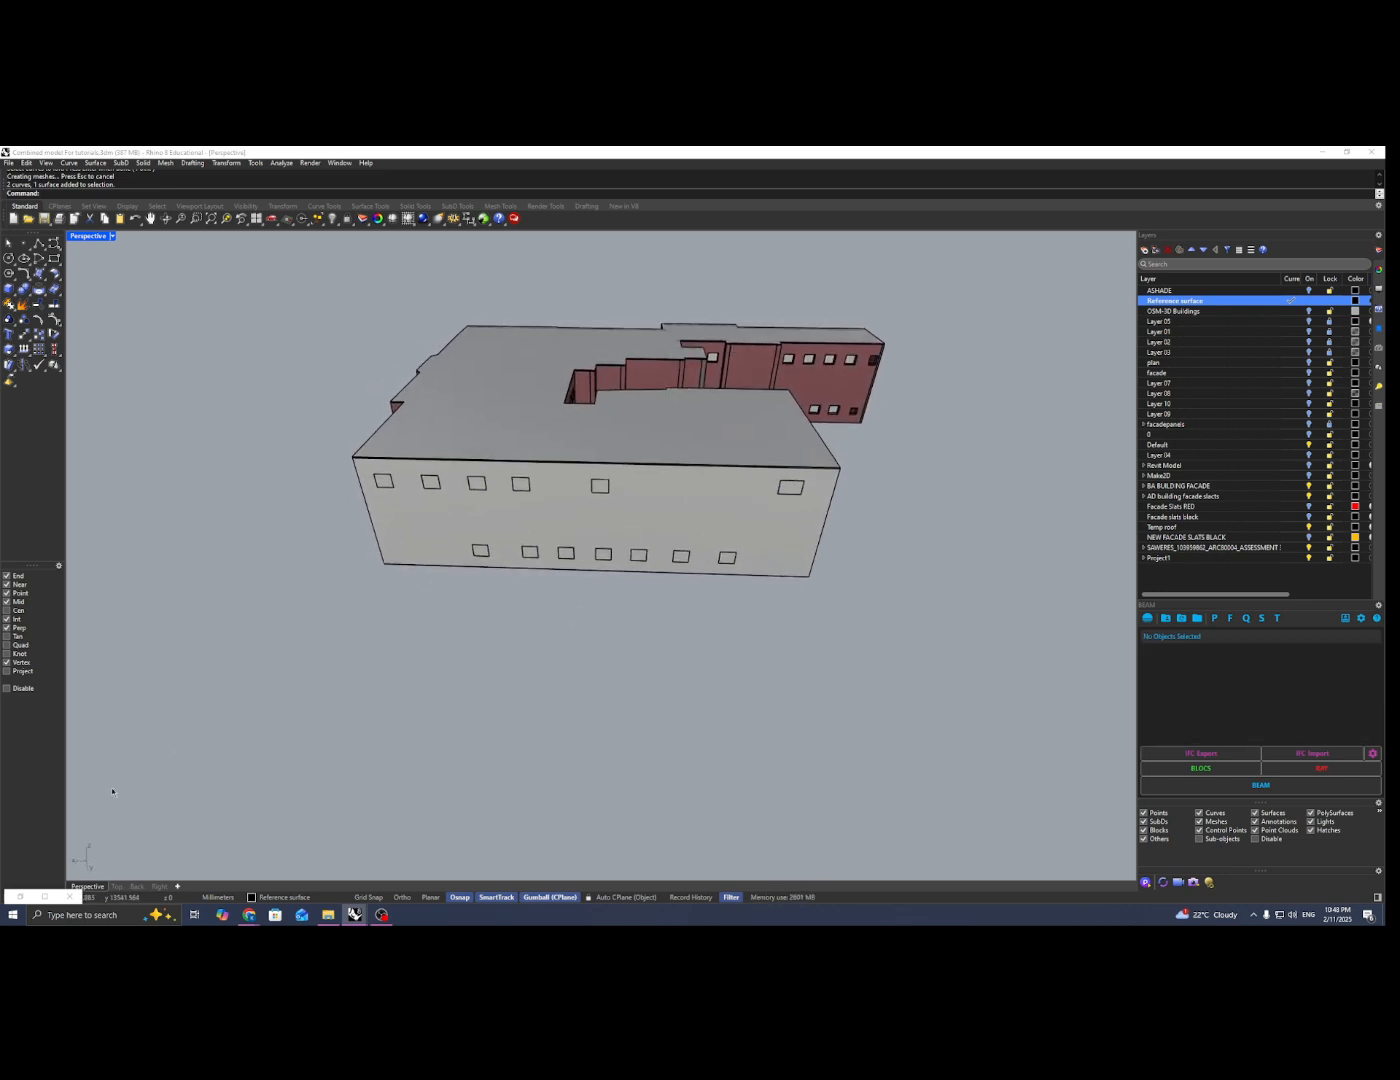
Step: Switch to the Grasshopper definition and frame the lofted facade beside its empty canvas
click(20, 896)
right_drag(999, 462, 1013, 478)
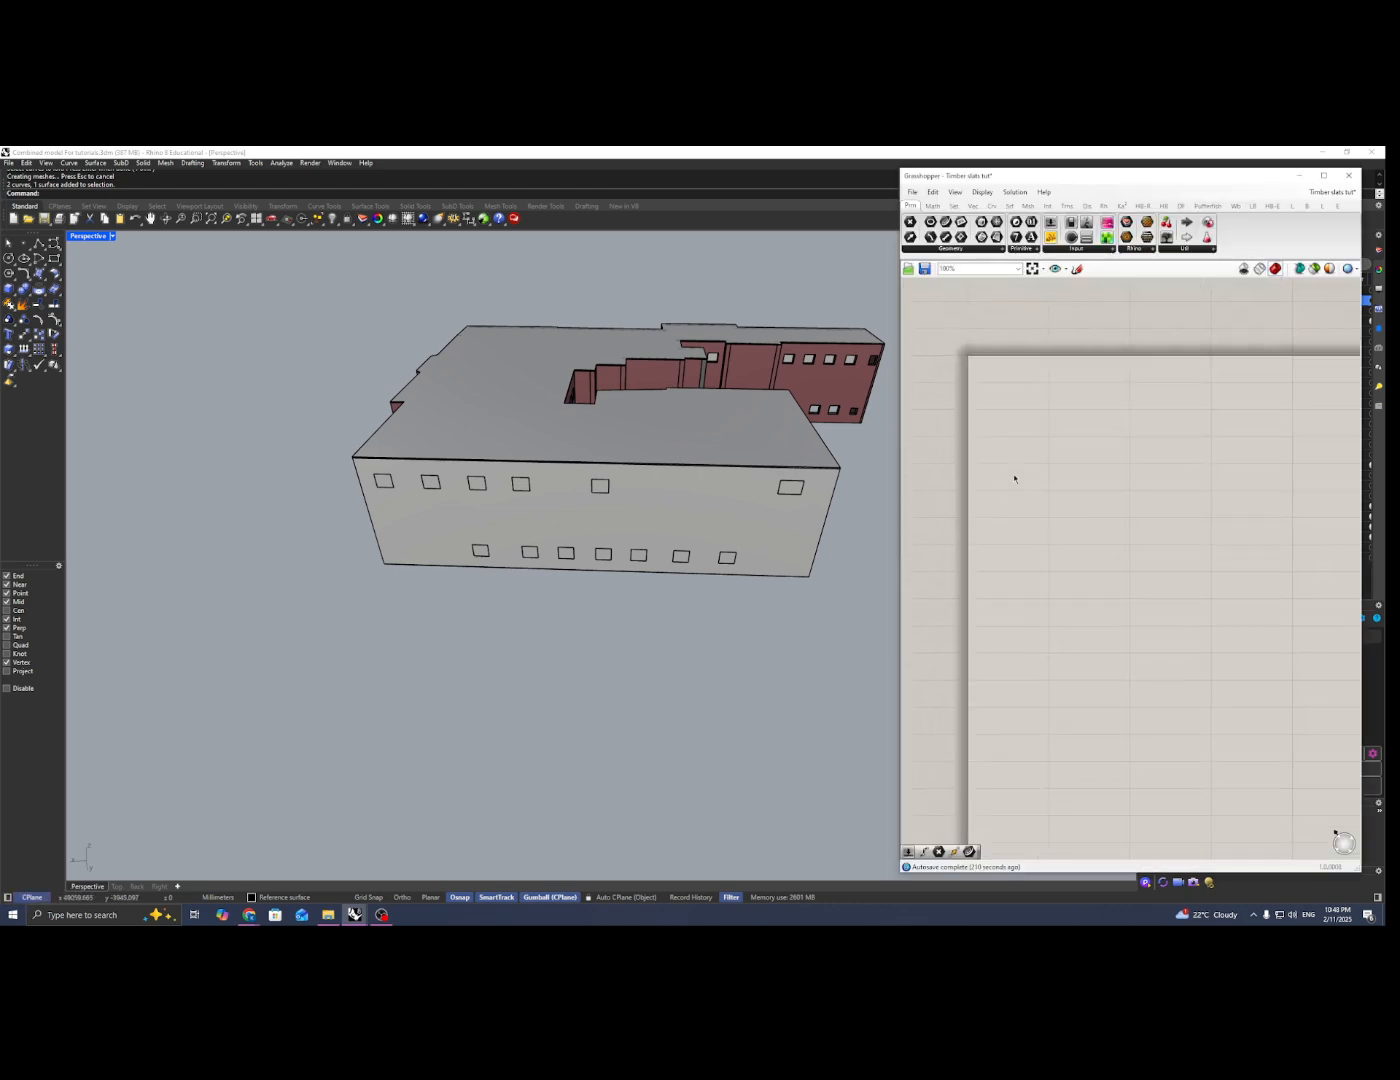
shift+right_drag(612, 507, 545, 522)
right_drag(500, 505, 525, 516)
scroll(335, 533, up, 3)
shift+right_drag(346, 536, 268, 533)
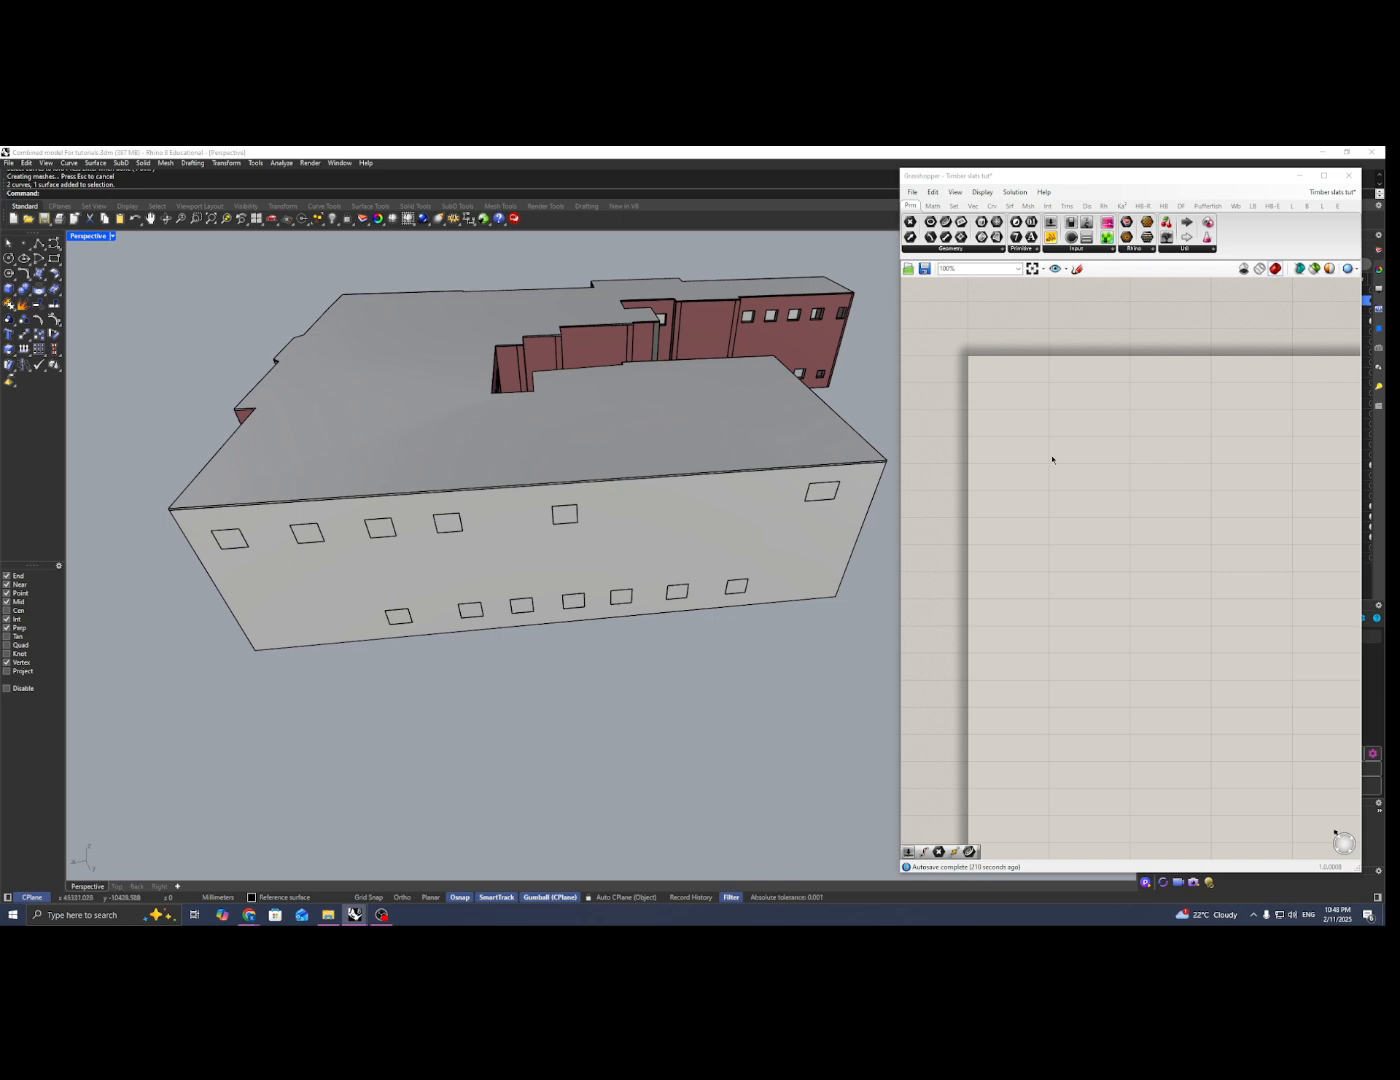
double_click(1029, 428)
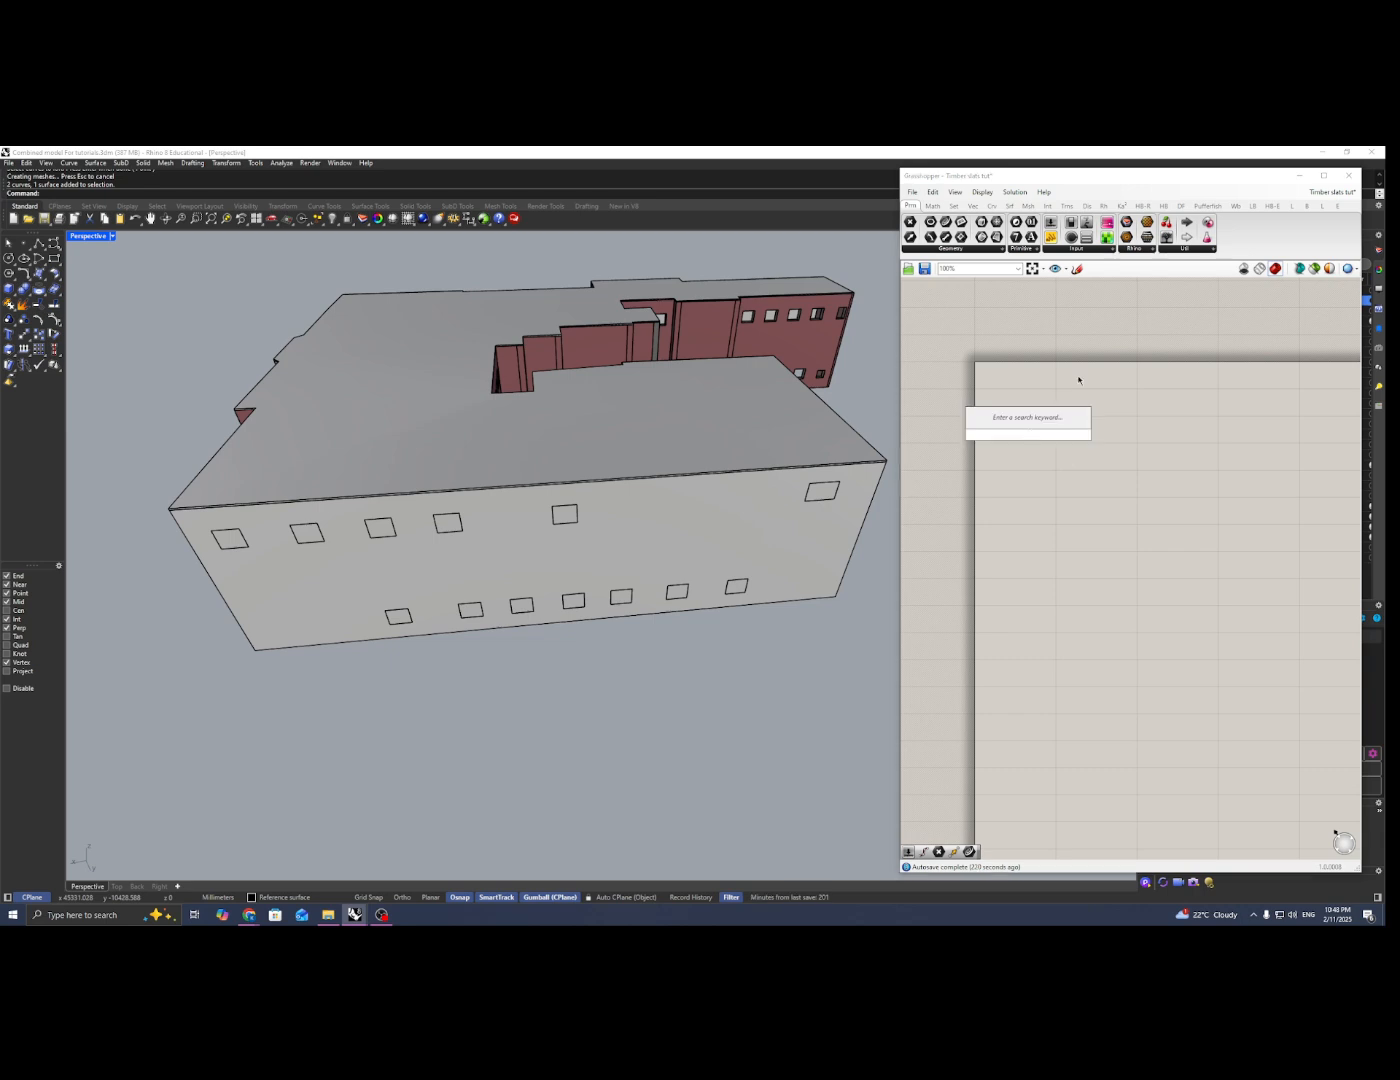
text(curve)
key(Return)
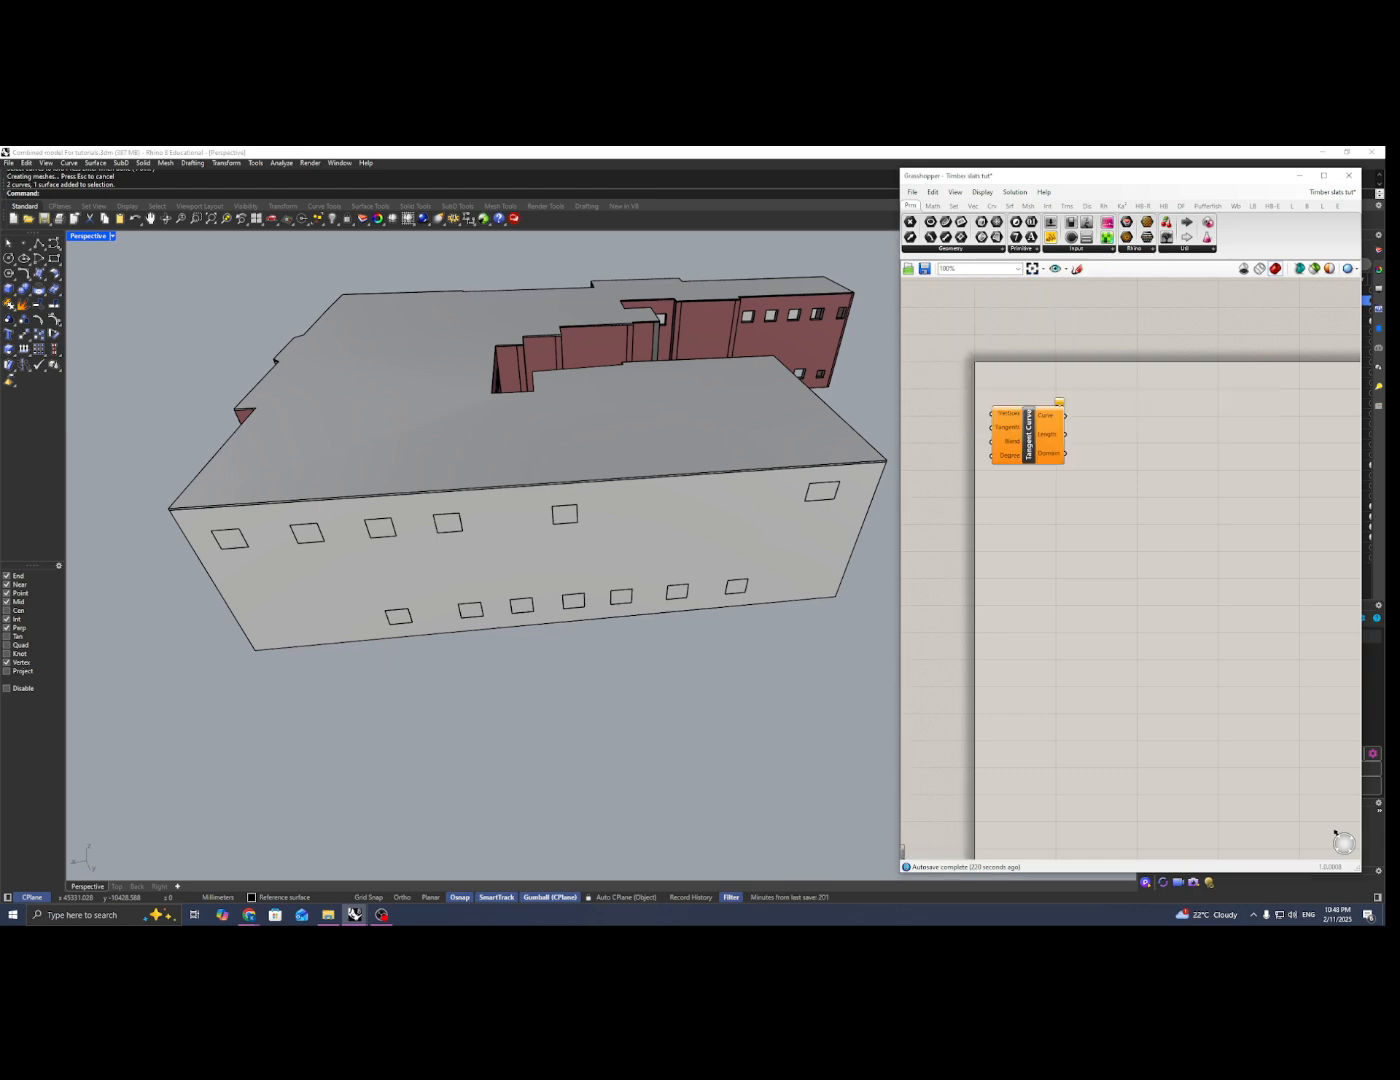
key(ctrl+z)
Step: Add a Curve parameter to the canvas and place a copy of it below the first
double_click(1041, 414)
text(curv)
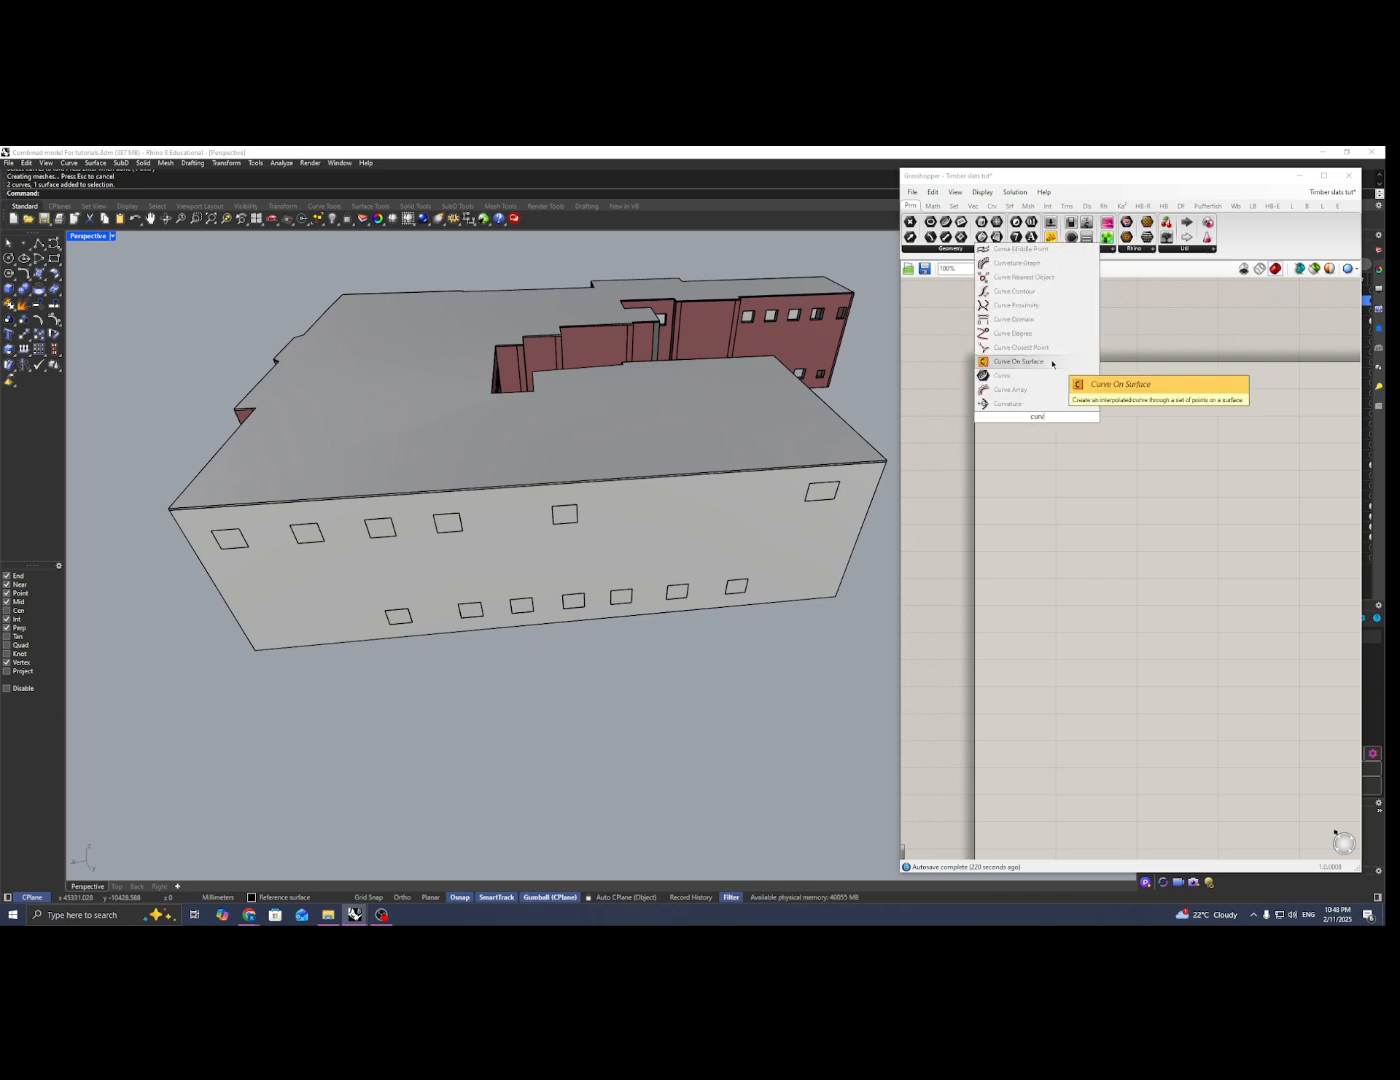
click(1044, 375)
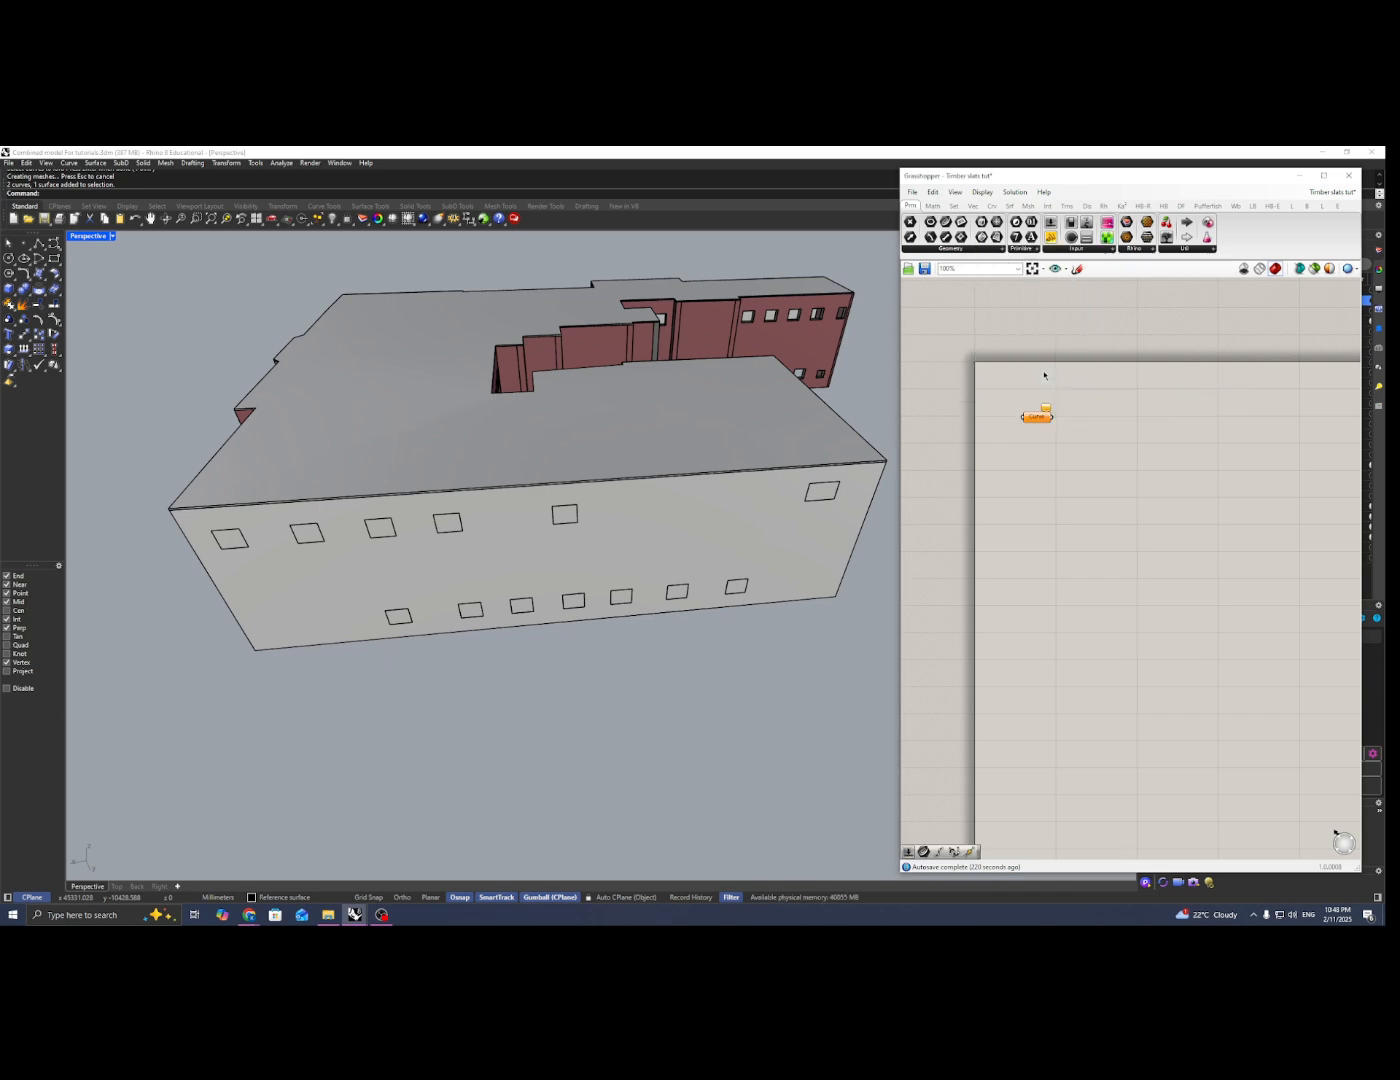
drag(1043, 420, 1057, 643)
Step: Reference the facade's upper polyline as the single curve of the upper Curve parameter
click(1050, 419)
right_click(1050, 418)
click(1110, 569)
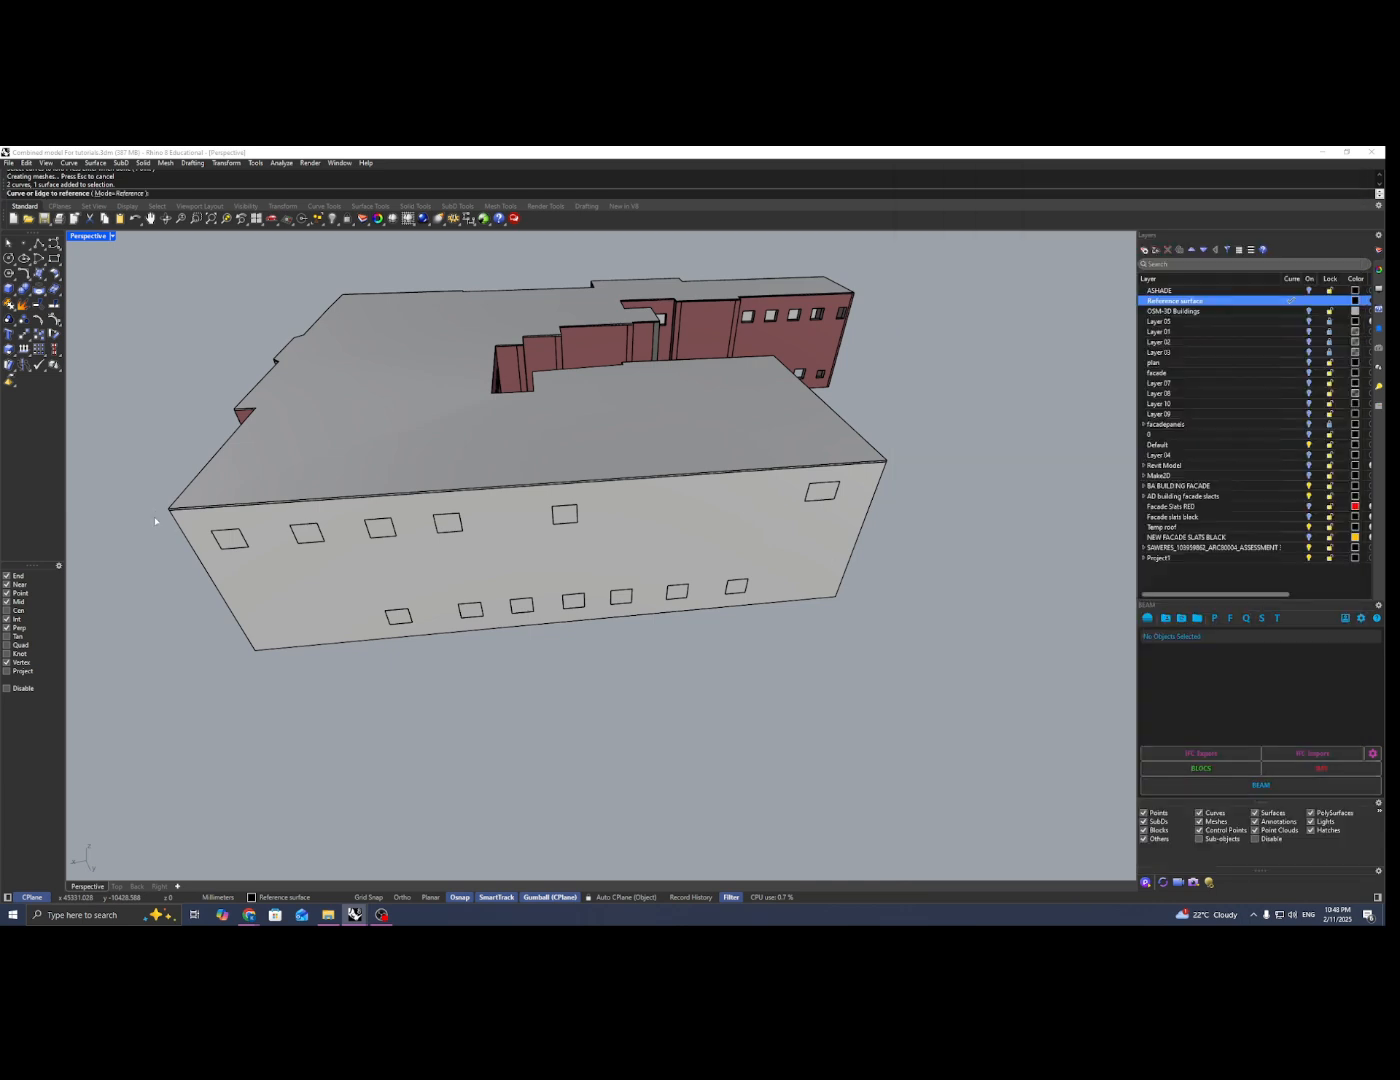
scroll(172, 511, up, 3)
click(180, 510)
click(218, 539)
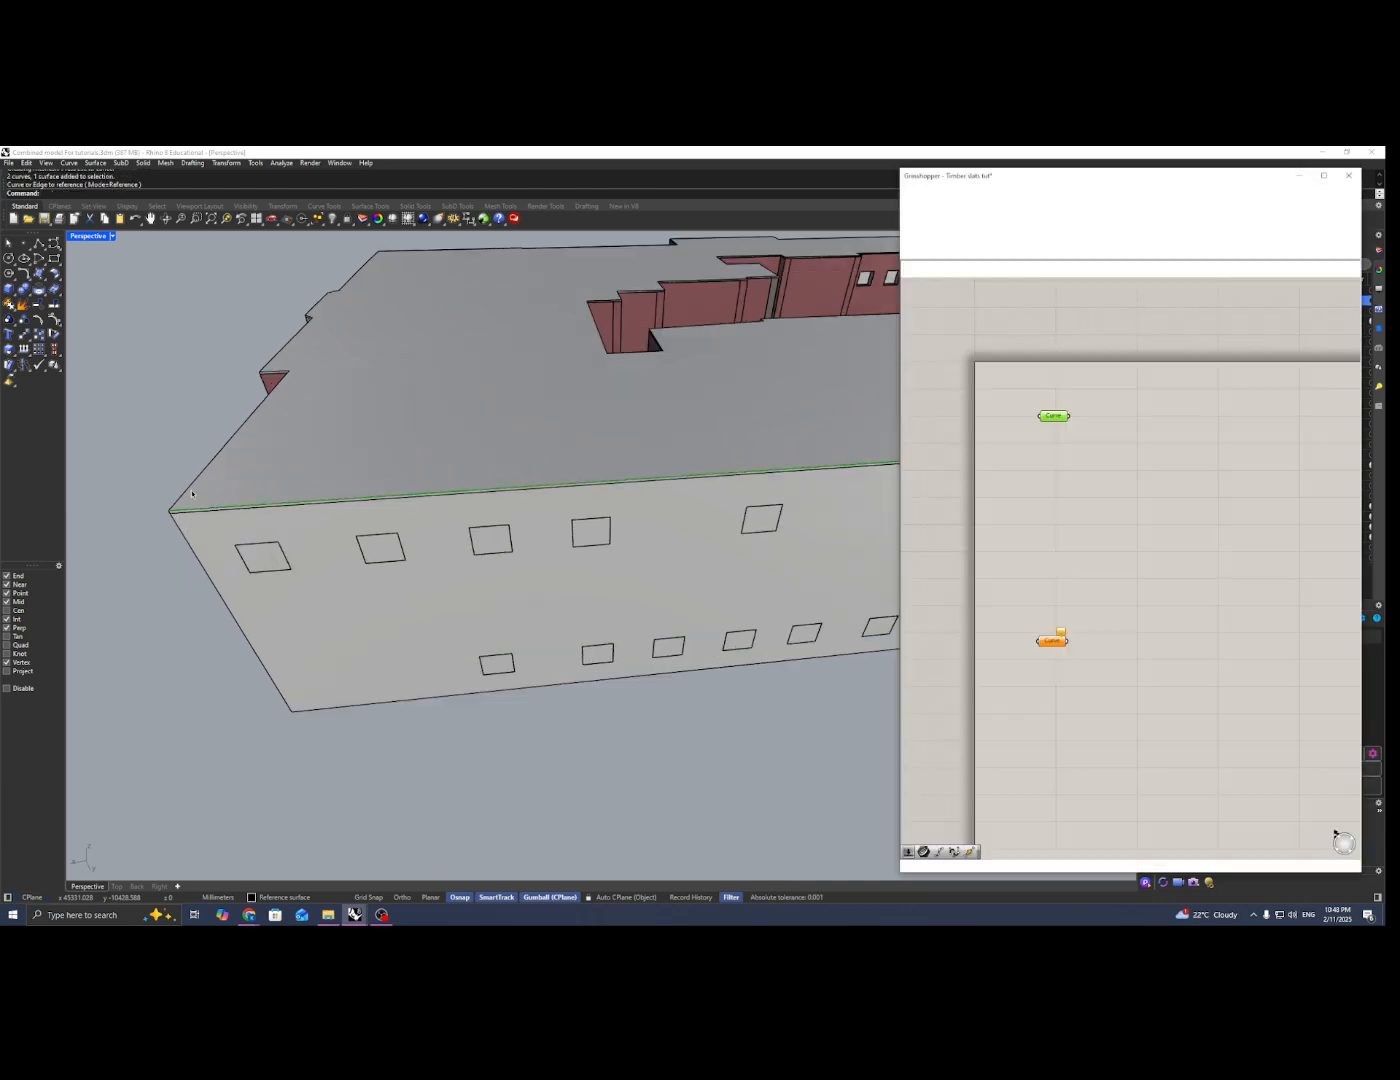
Step: Reference the facade's lower polyline as the single curve of the lower Curve parameter
scroll(281, 496, down, 4)
right_click(1049, 641)
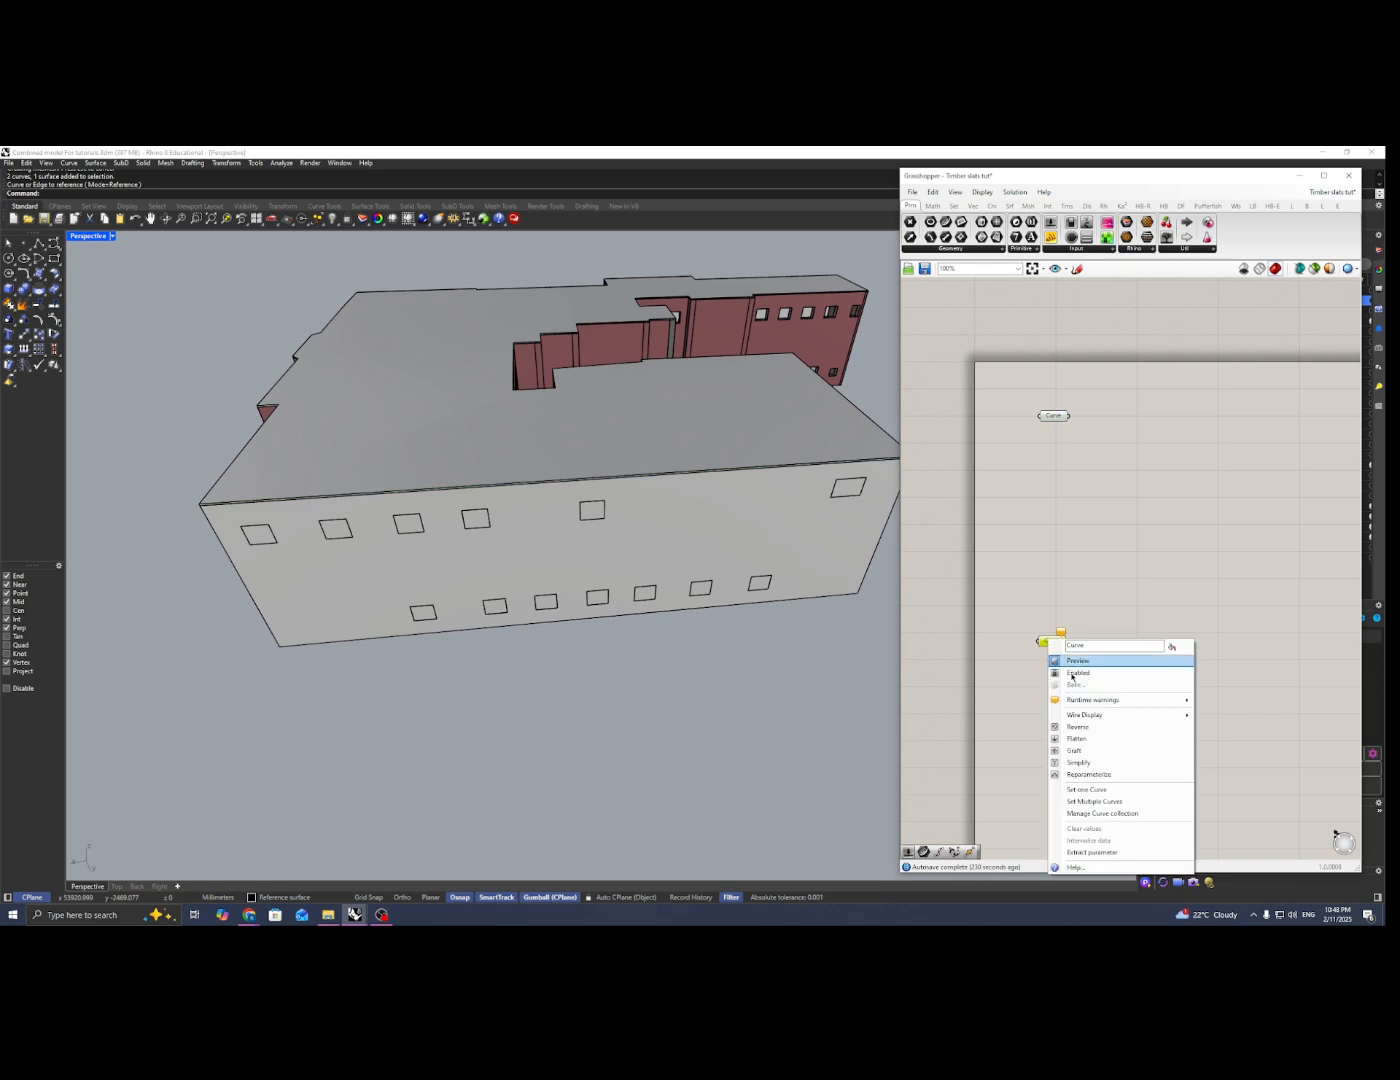
click(1096, 794)
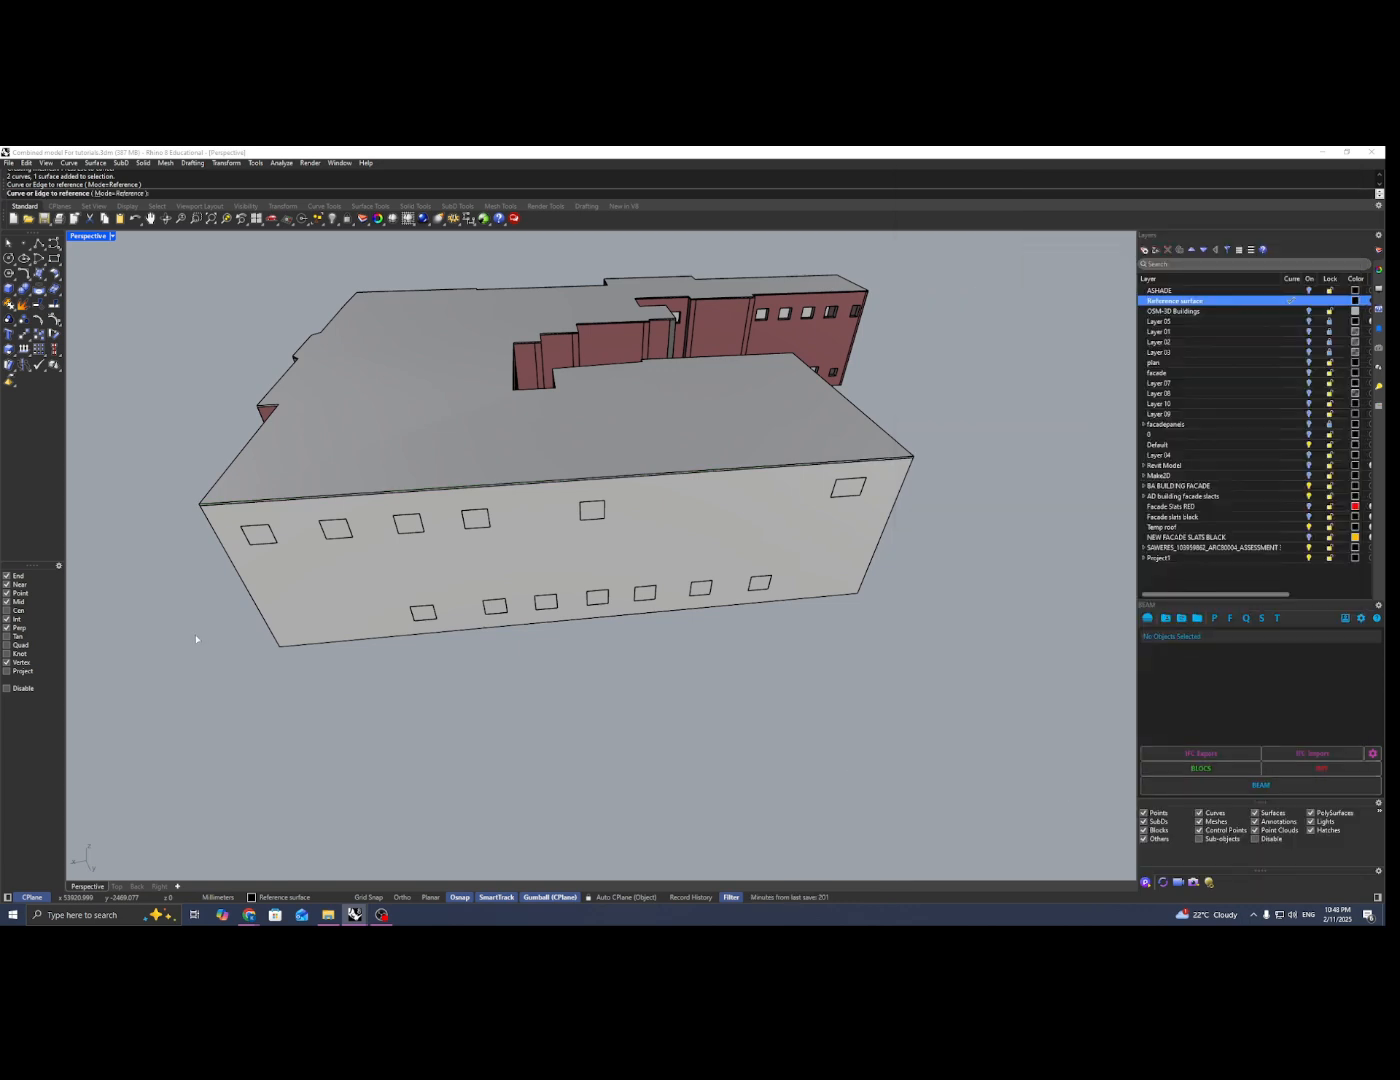
click(301, 650)
scroll(500, 618, down, 2)
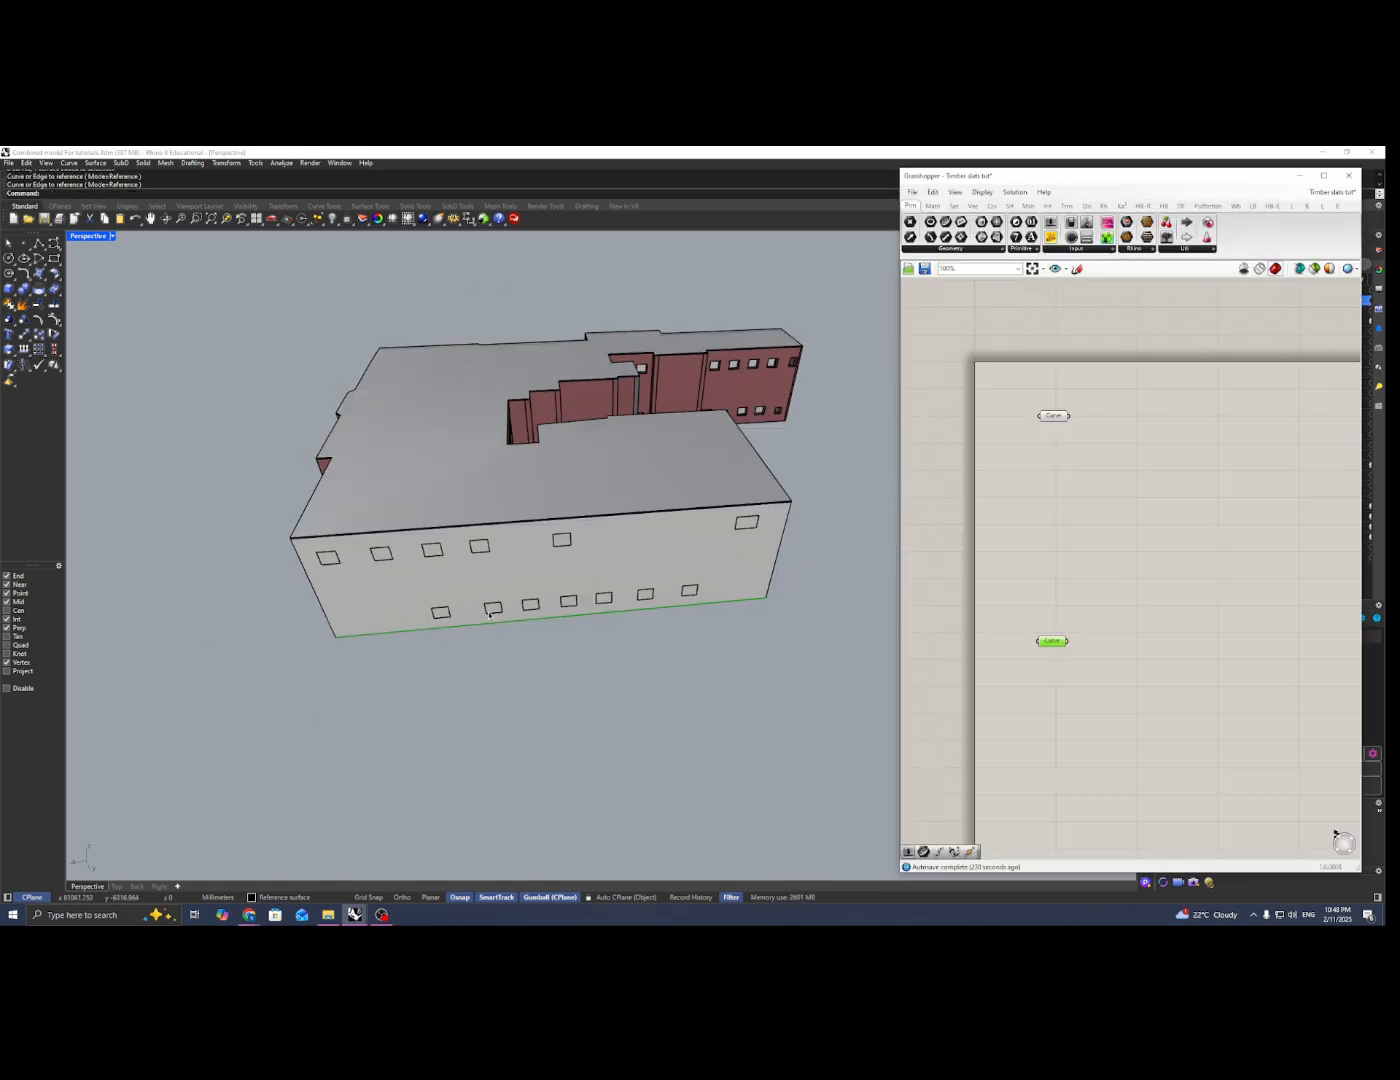
click(1101, 557)
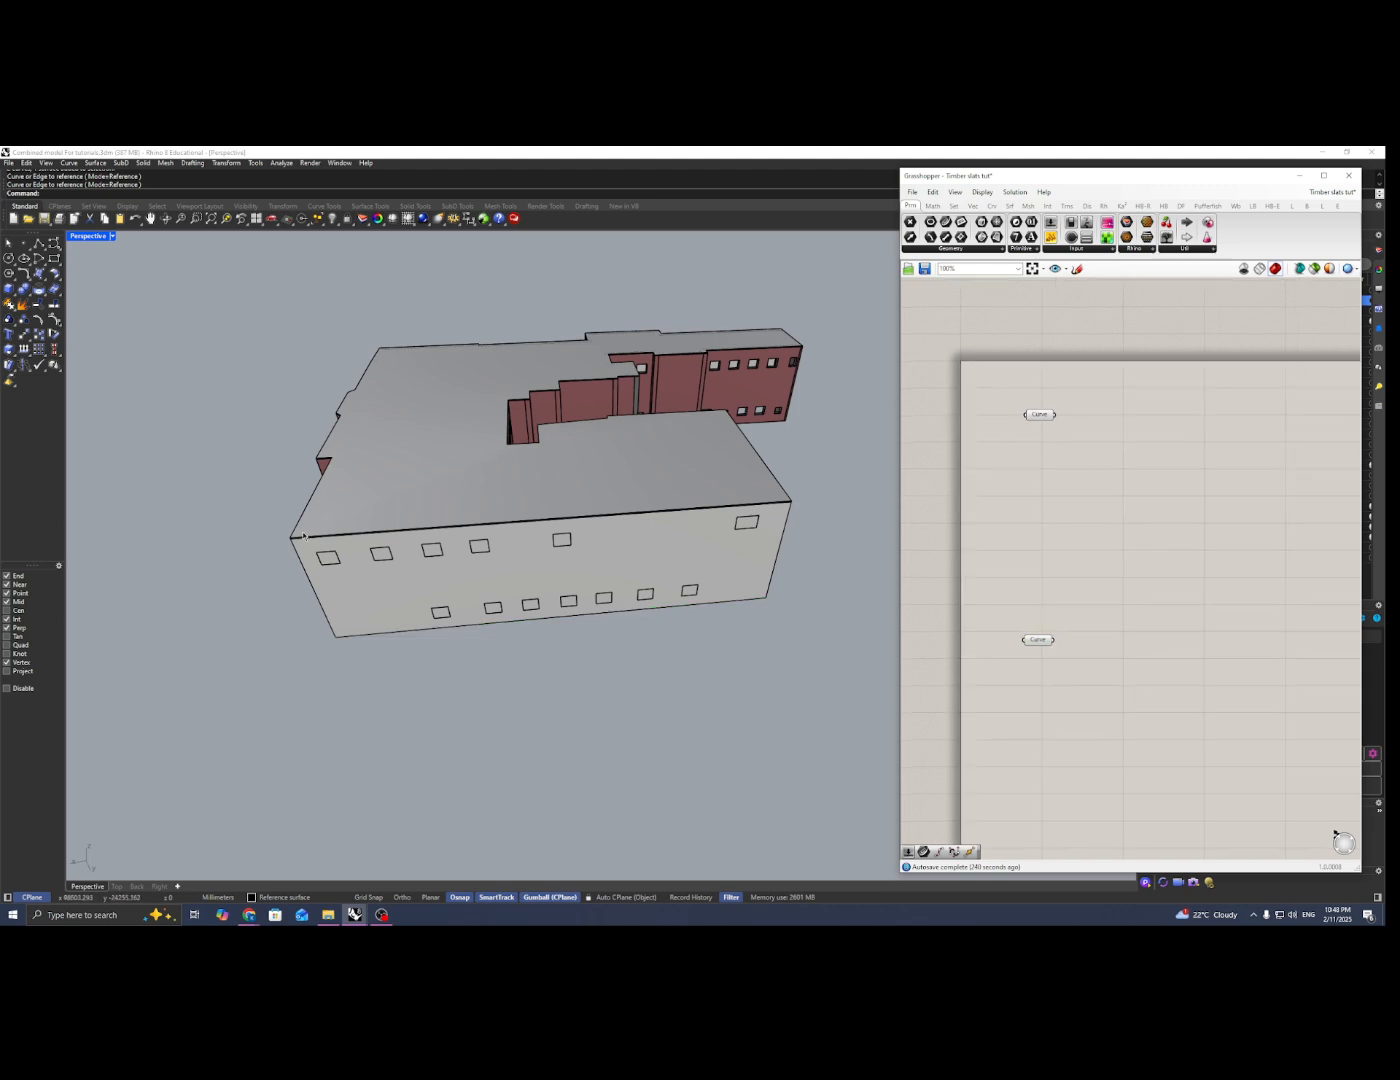
Step: Add a Divide Curve component and connect the upper Curve parameter to its Curve input
double_click(1111, 472)
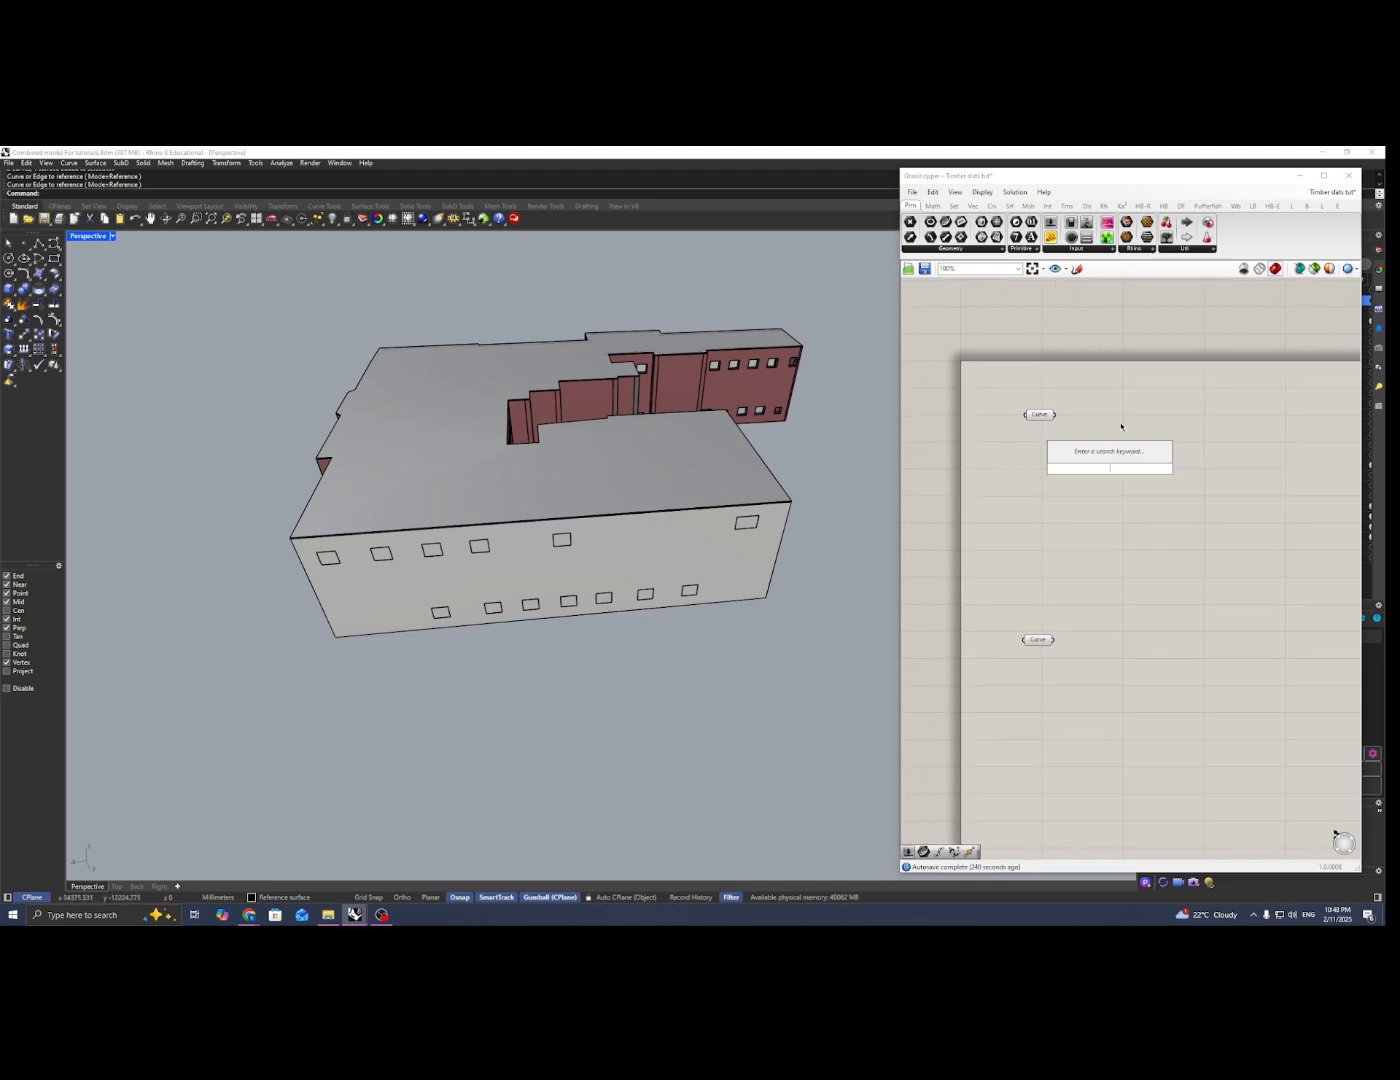
text(divi)
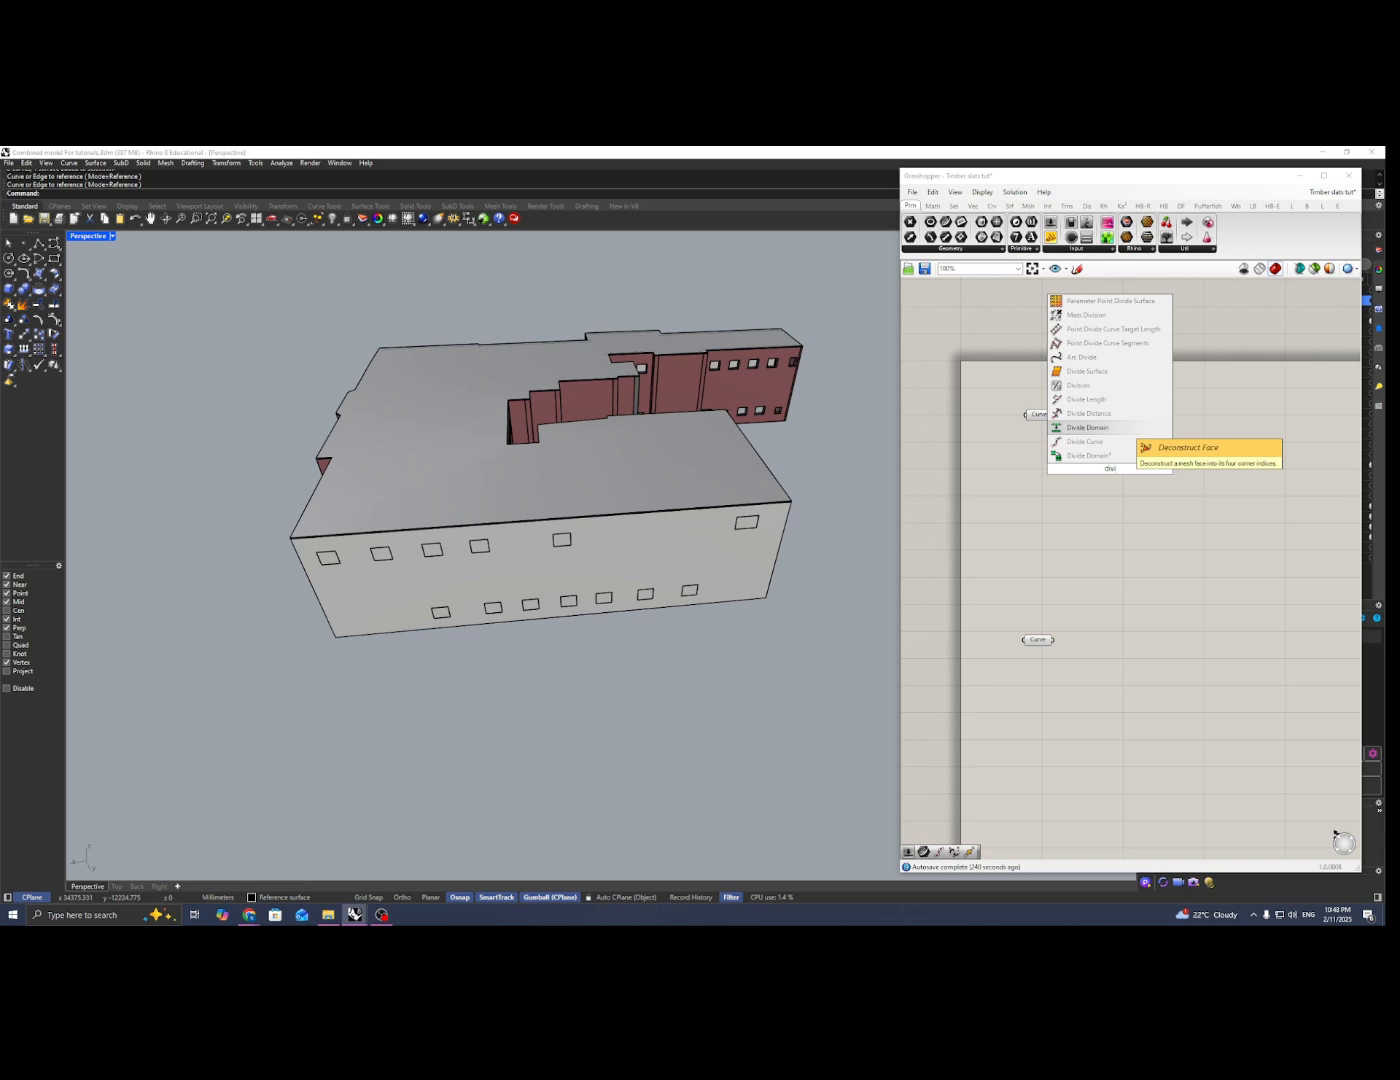
text(de)
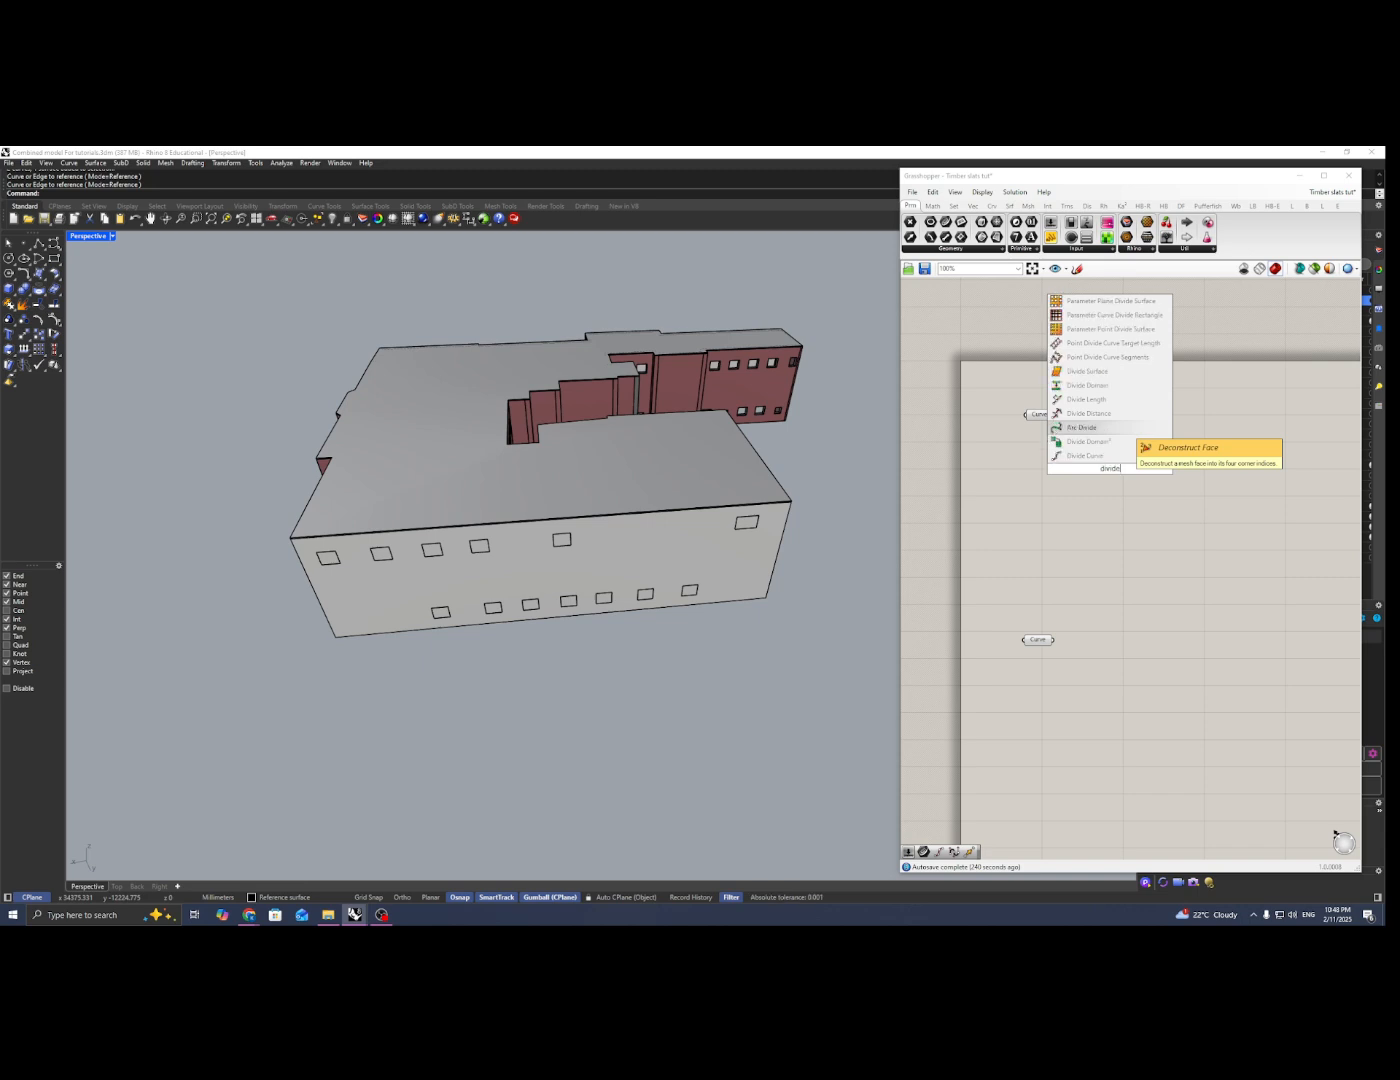
key(Return)
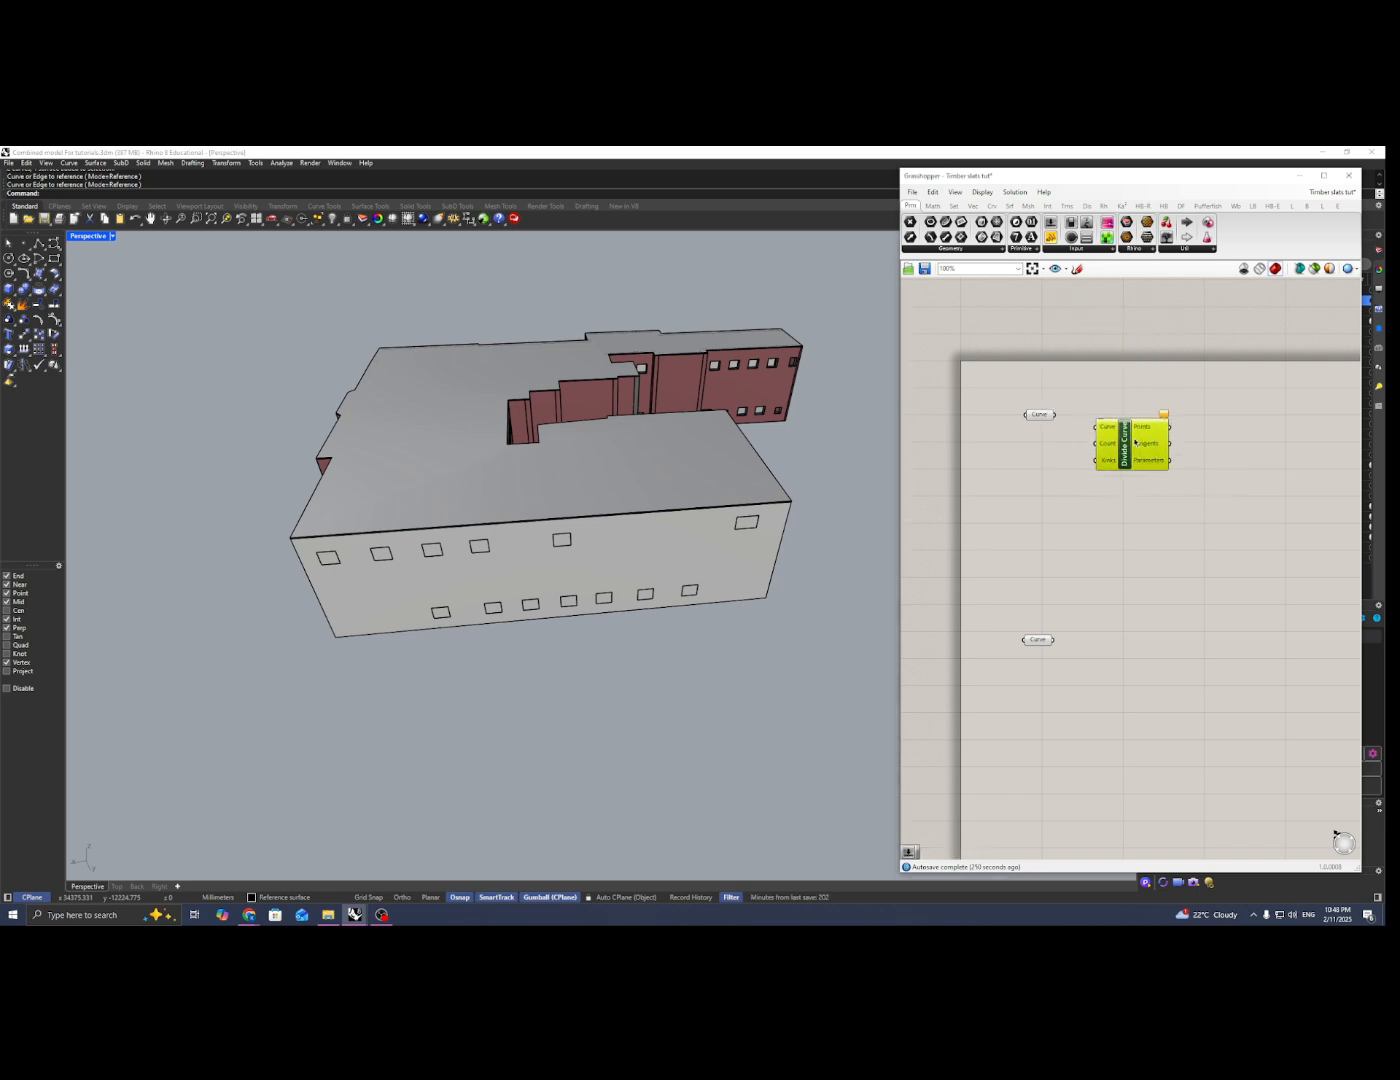
drag(1055, 414, 1164, 478)
Step: Add a number slider with the value 150 beside the Divide Curve component
scroll(304, 546, up, 2)
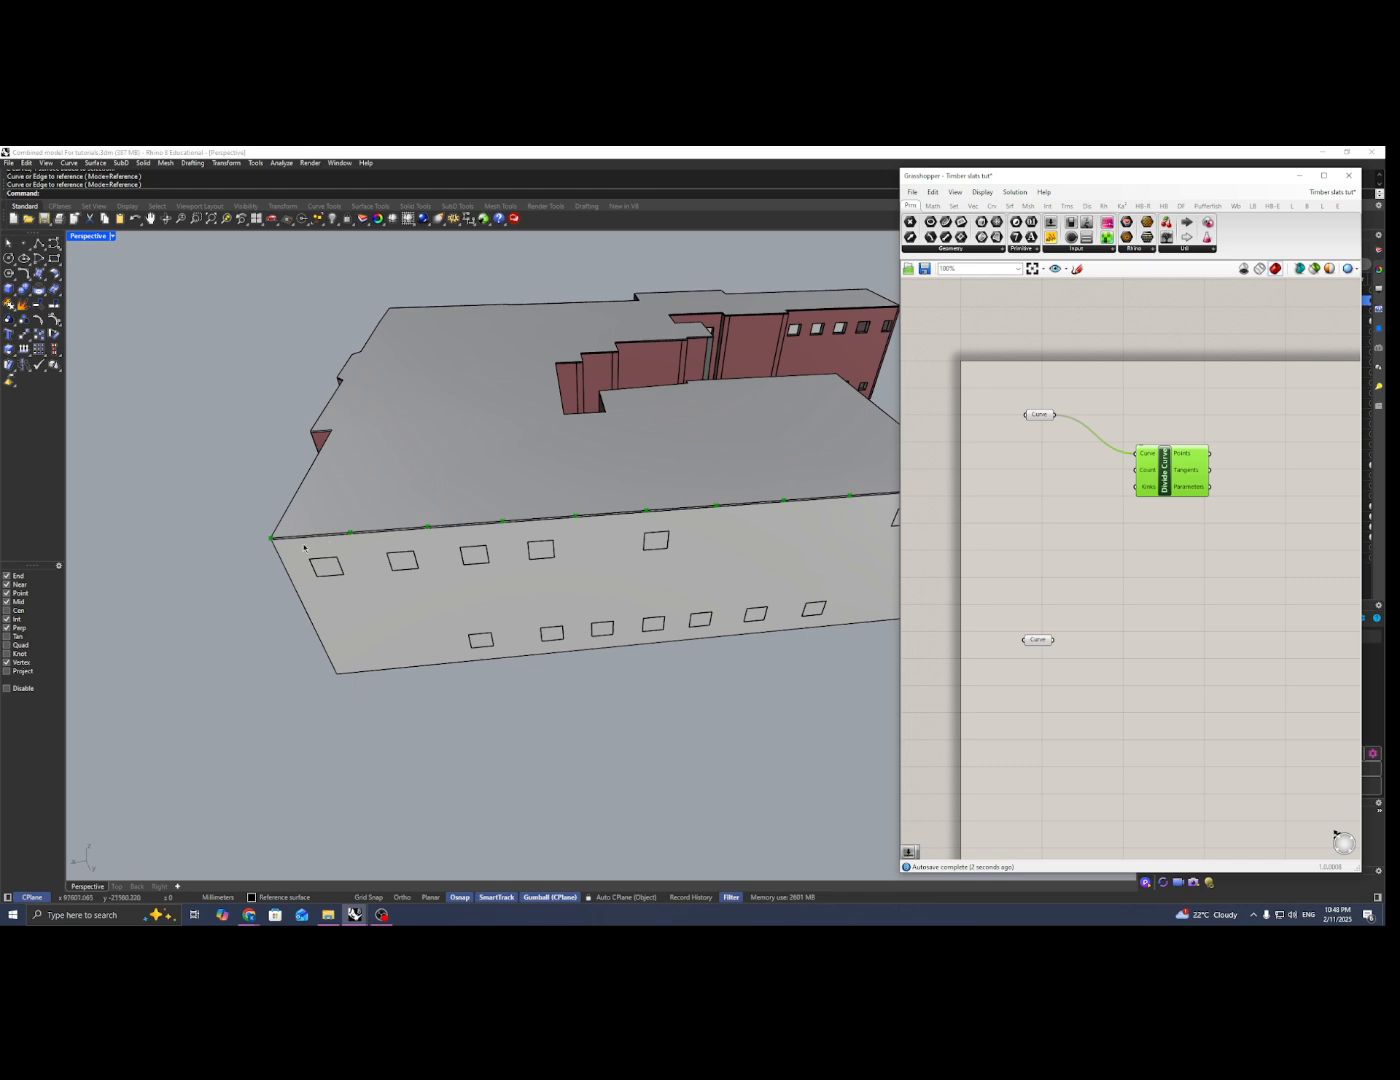
shift+right_drag(350, 531, 290, 531)
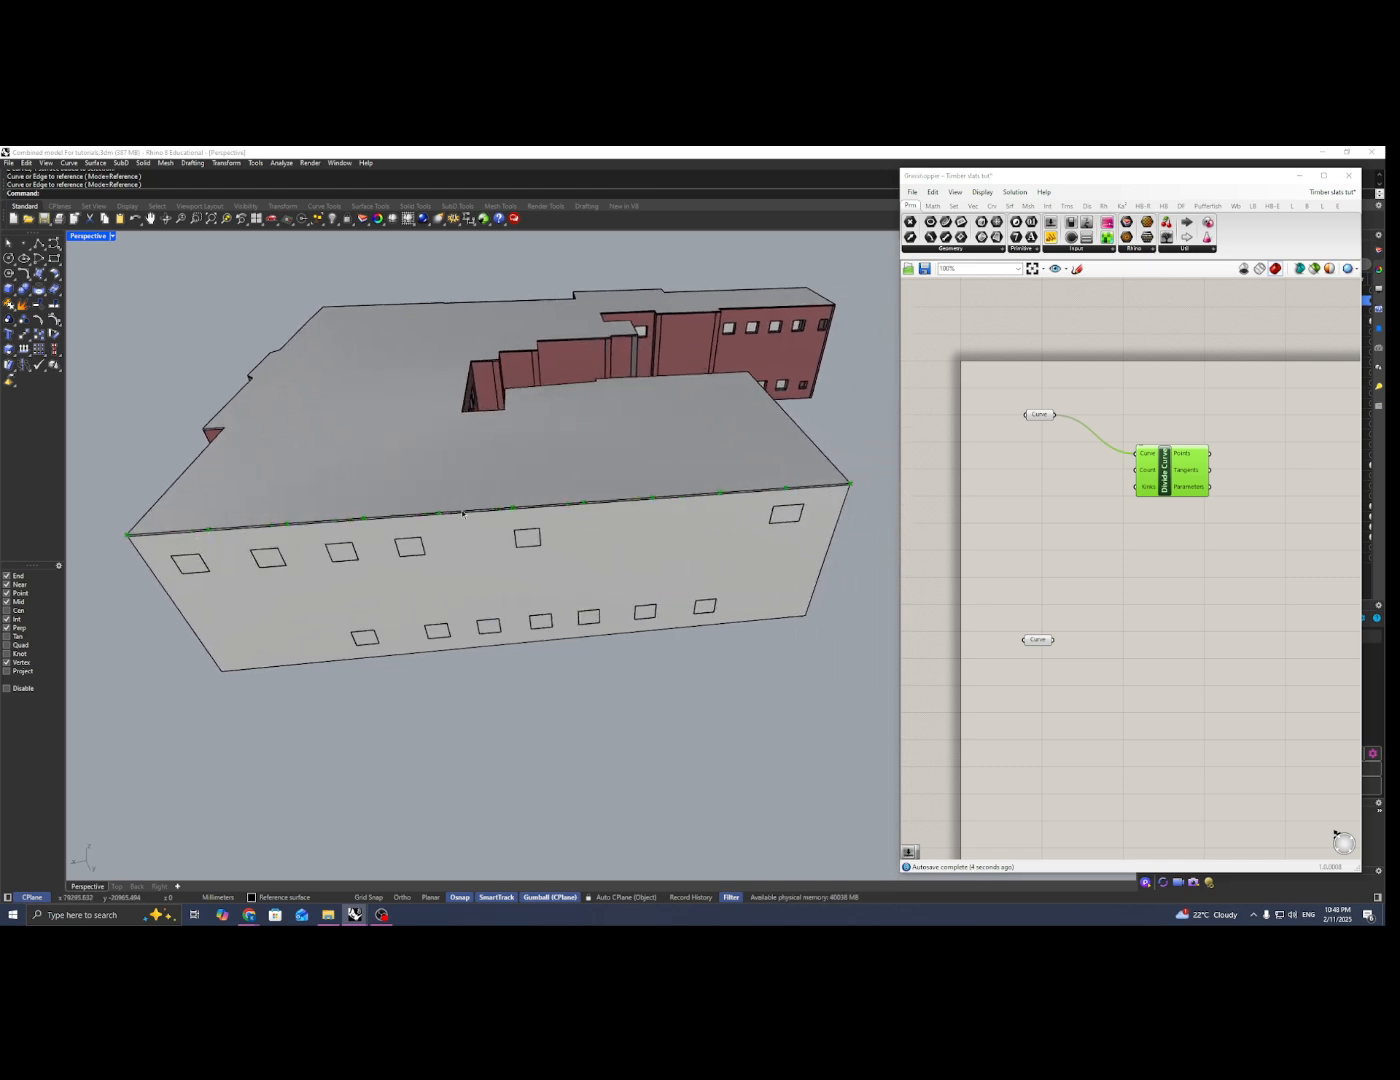
double_click(1050, 492)
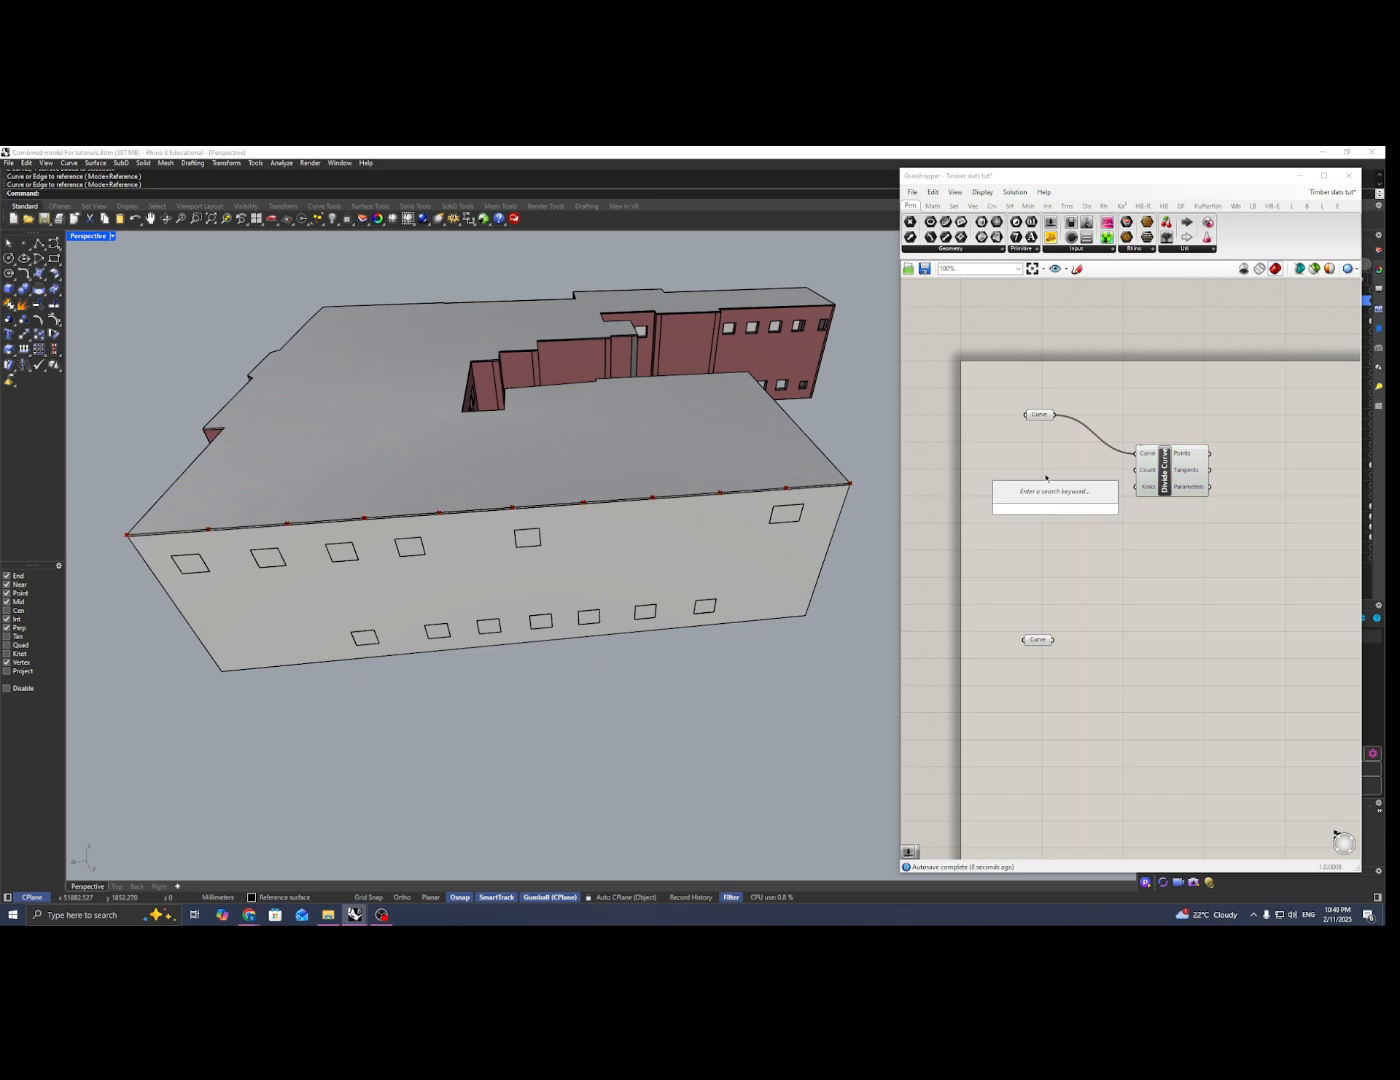
text(150)
key(Return)
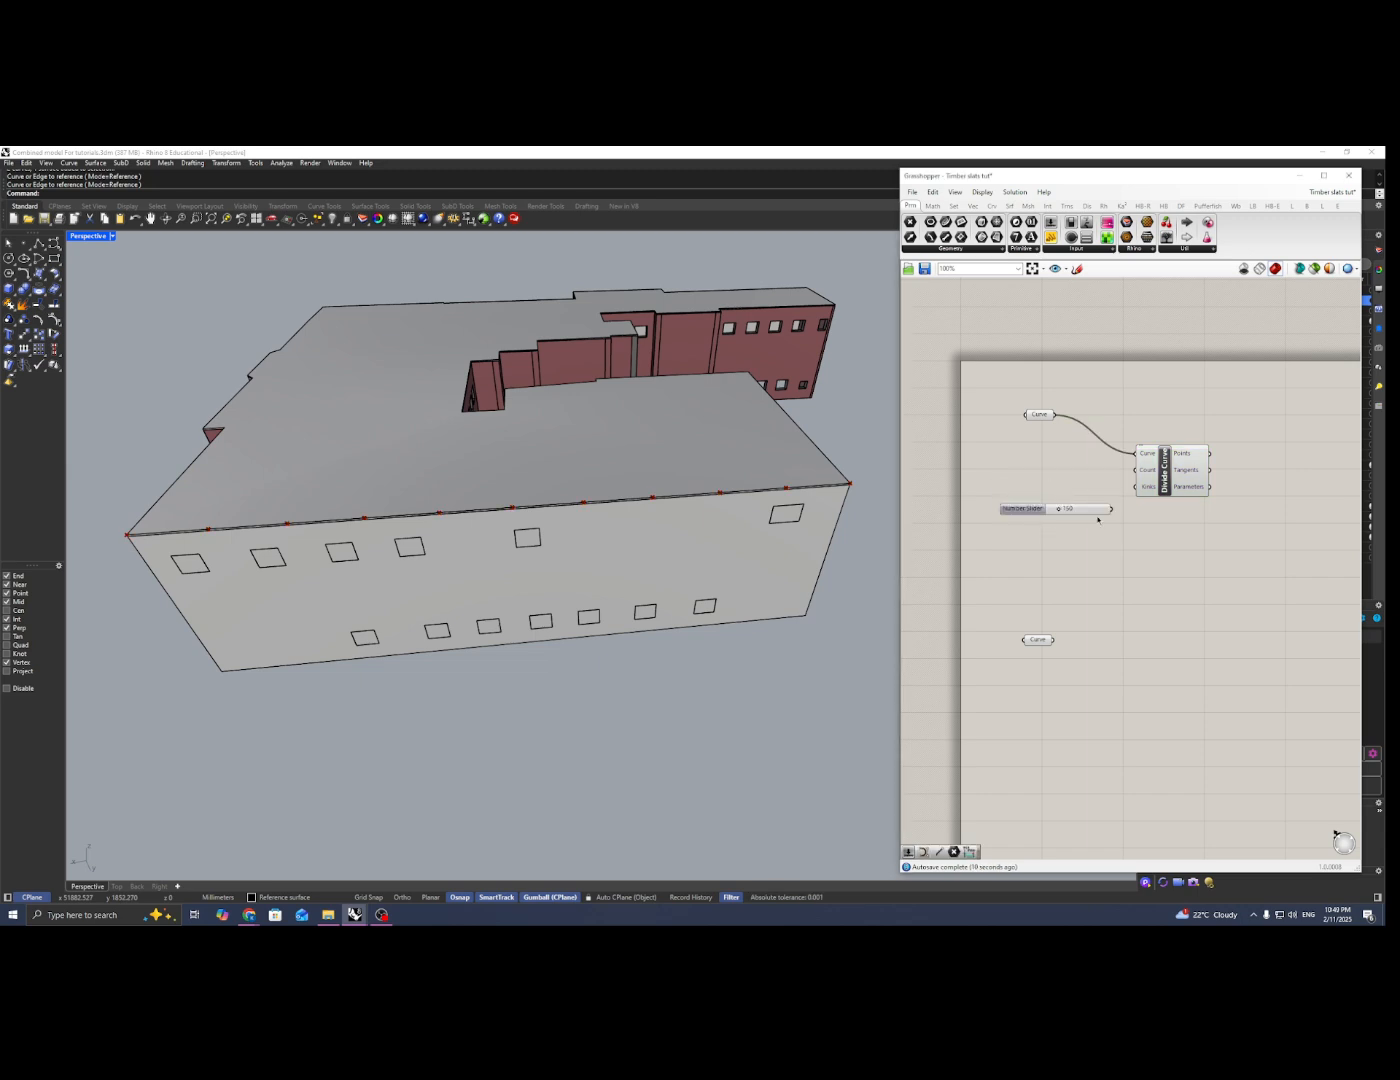
Step: Connect the 150 slider to Divide Curve's Count input, and duplicate the component to divide the lower Curve parameter with the same count
mouse_move(1112, 510)
mouse_down()
mouse_move(1136, 470)
mouse_move(1086, 508)
mouse_up()
click(1164, 473)
alt+drag(1164, 473, 1164, 649)
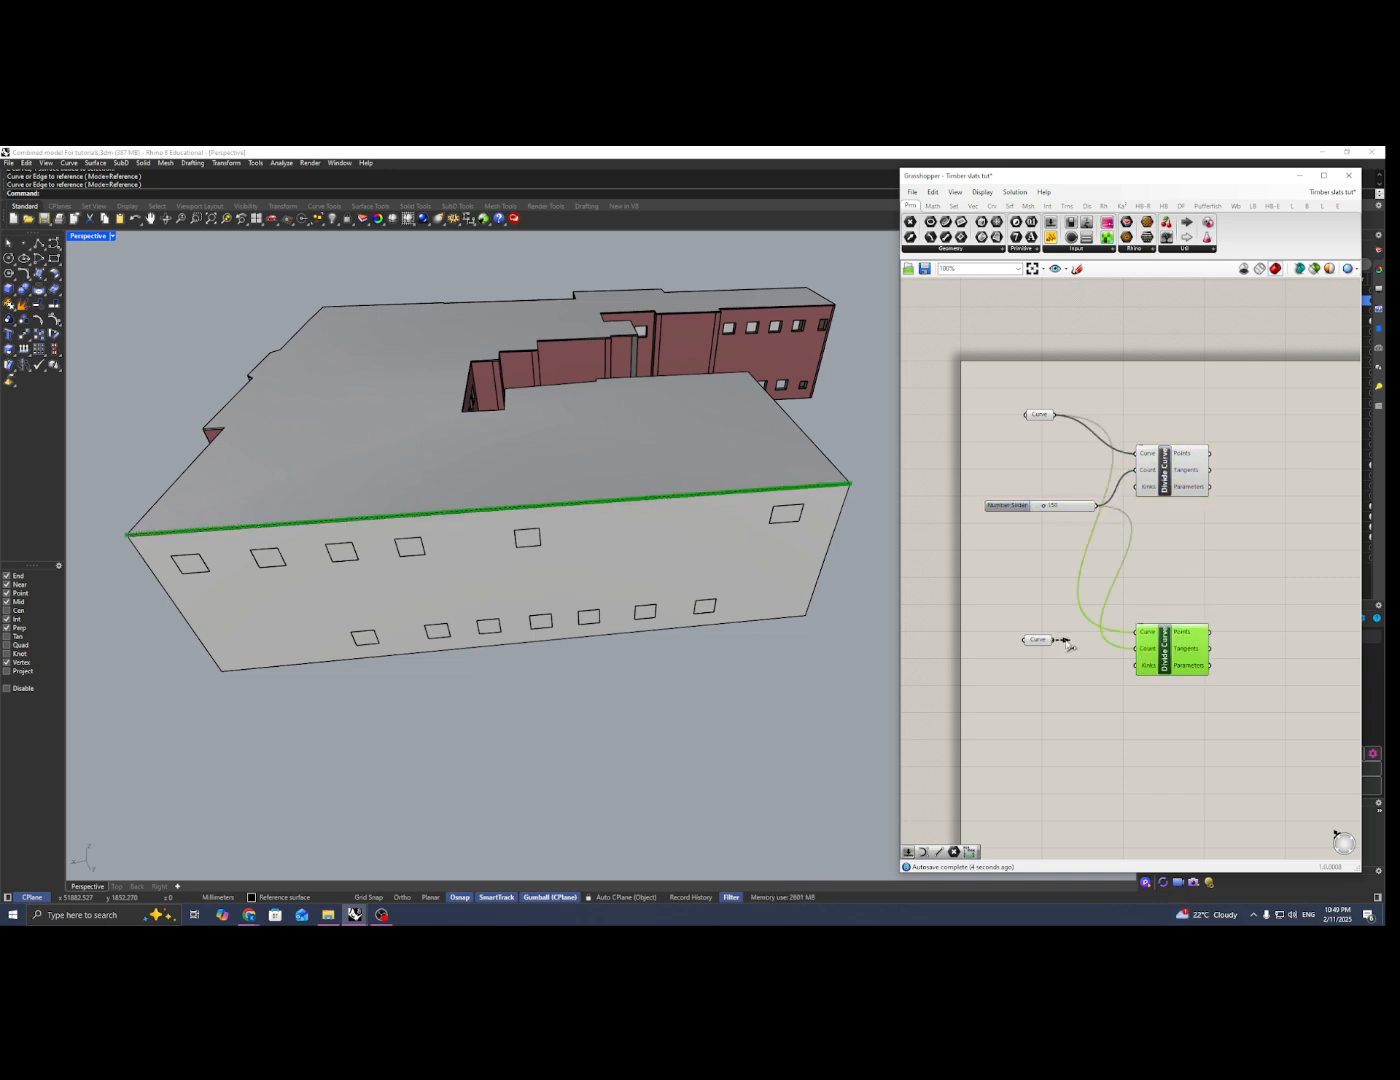
drag(1053, 639, 1147, 633)
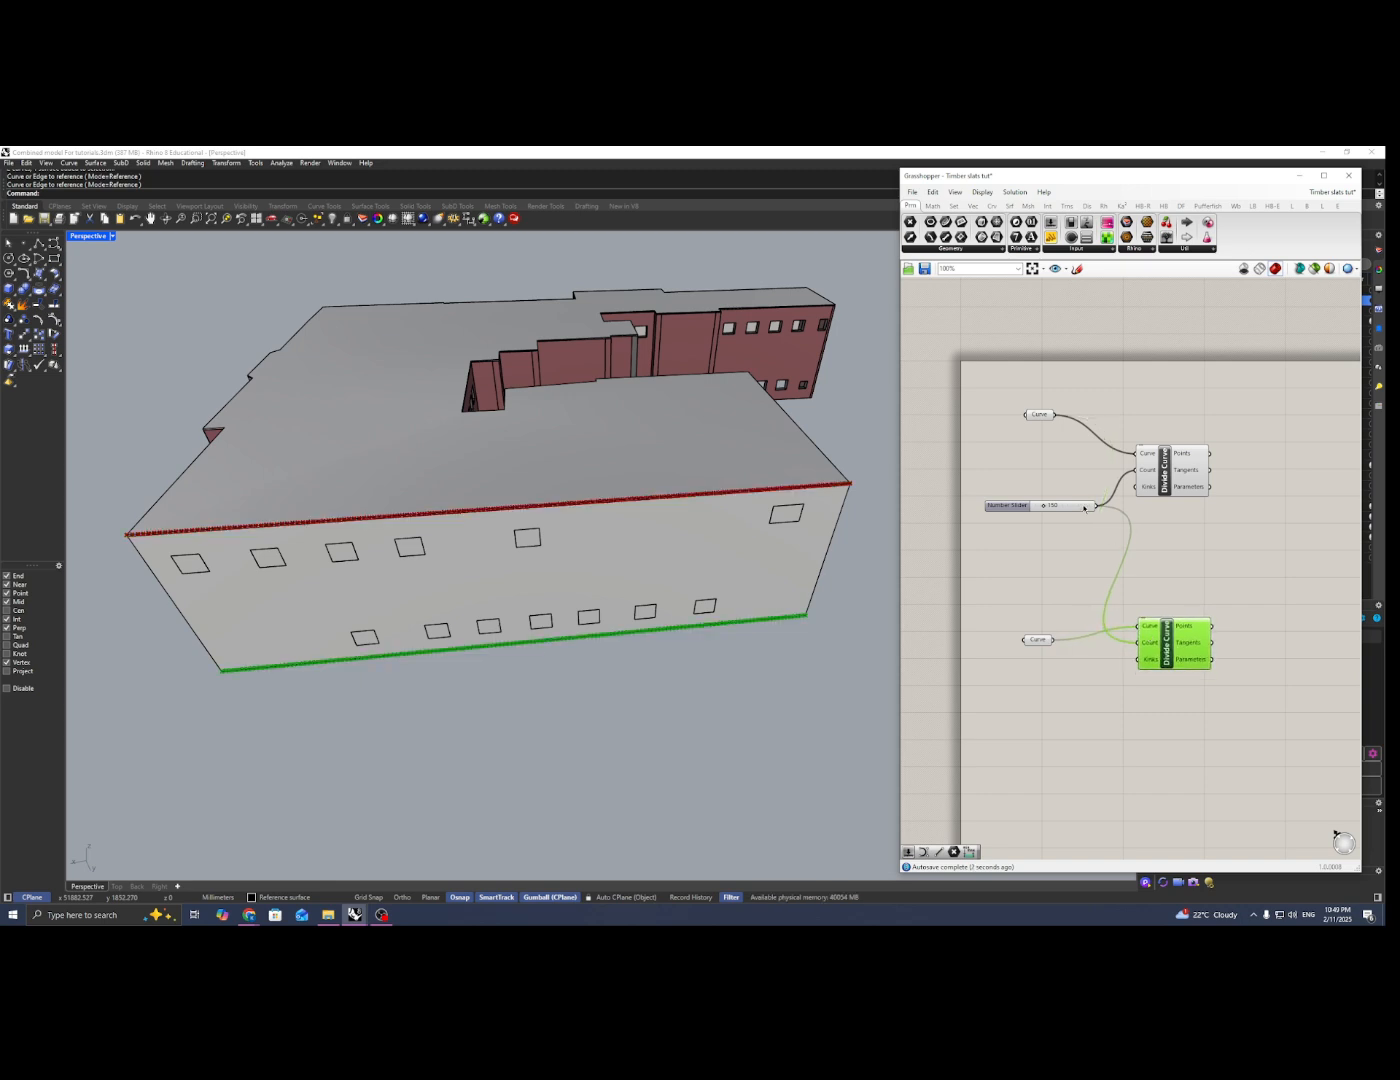
drag(1084, 508, 1084, 551)
click(1171, 555)
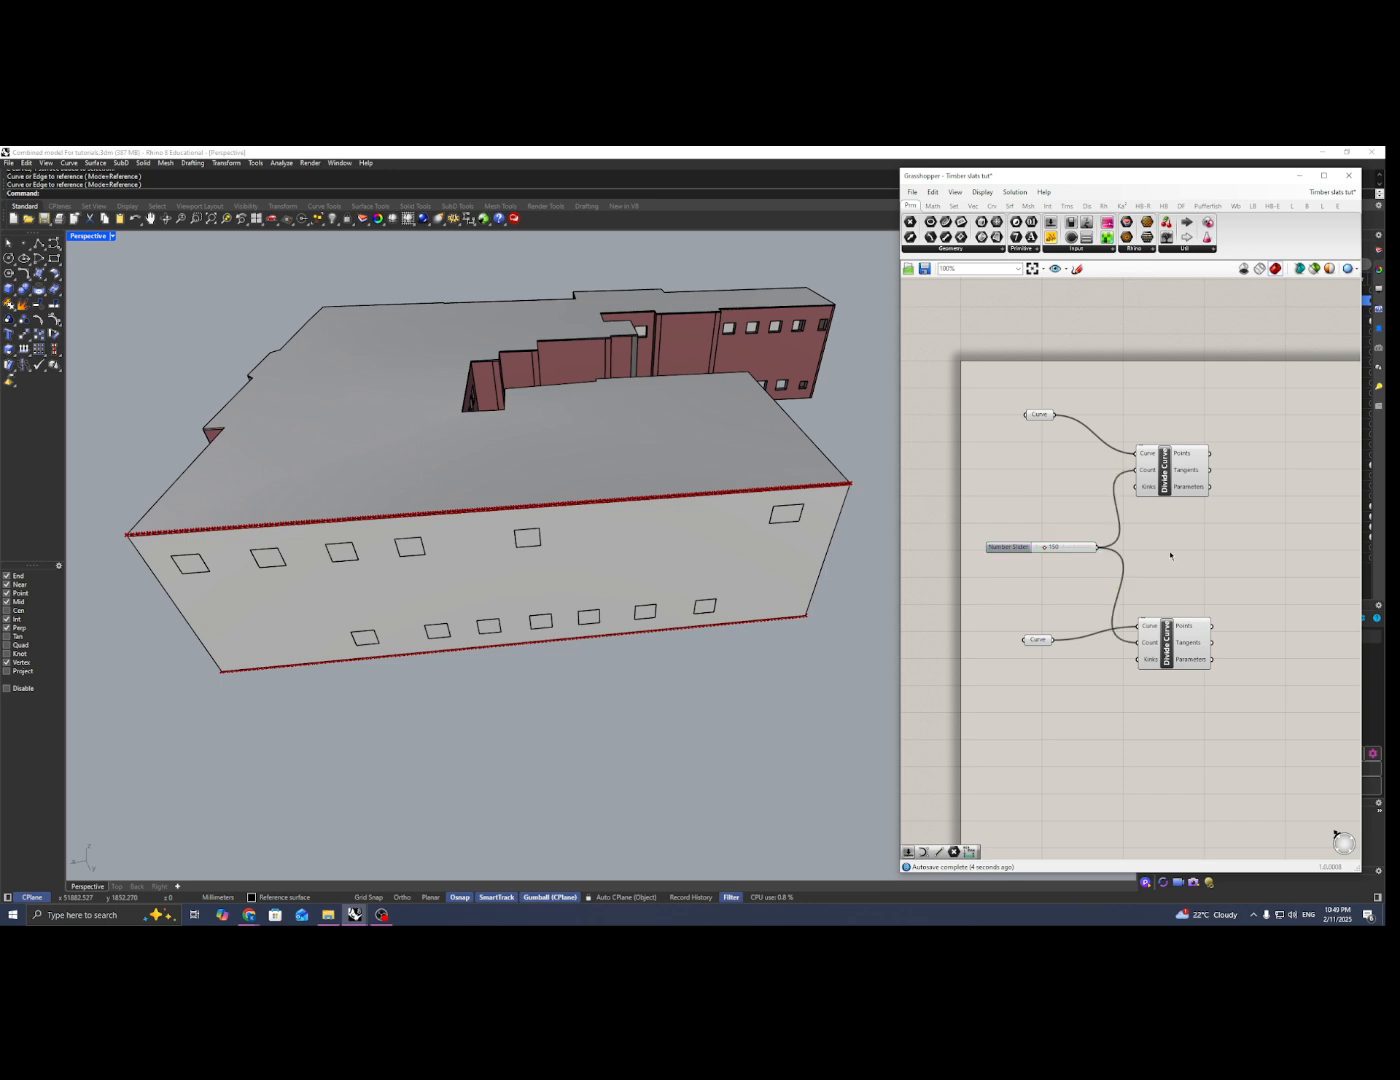
Step: Add a Line component and connect the upper division points to its Start Point and the lower division points to its End Point
scroll(1170, 554, down, 2)
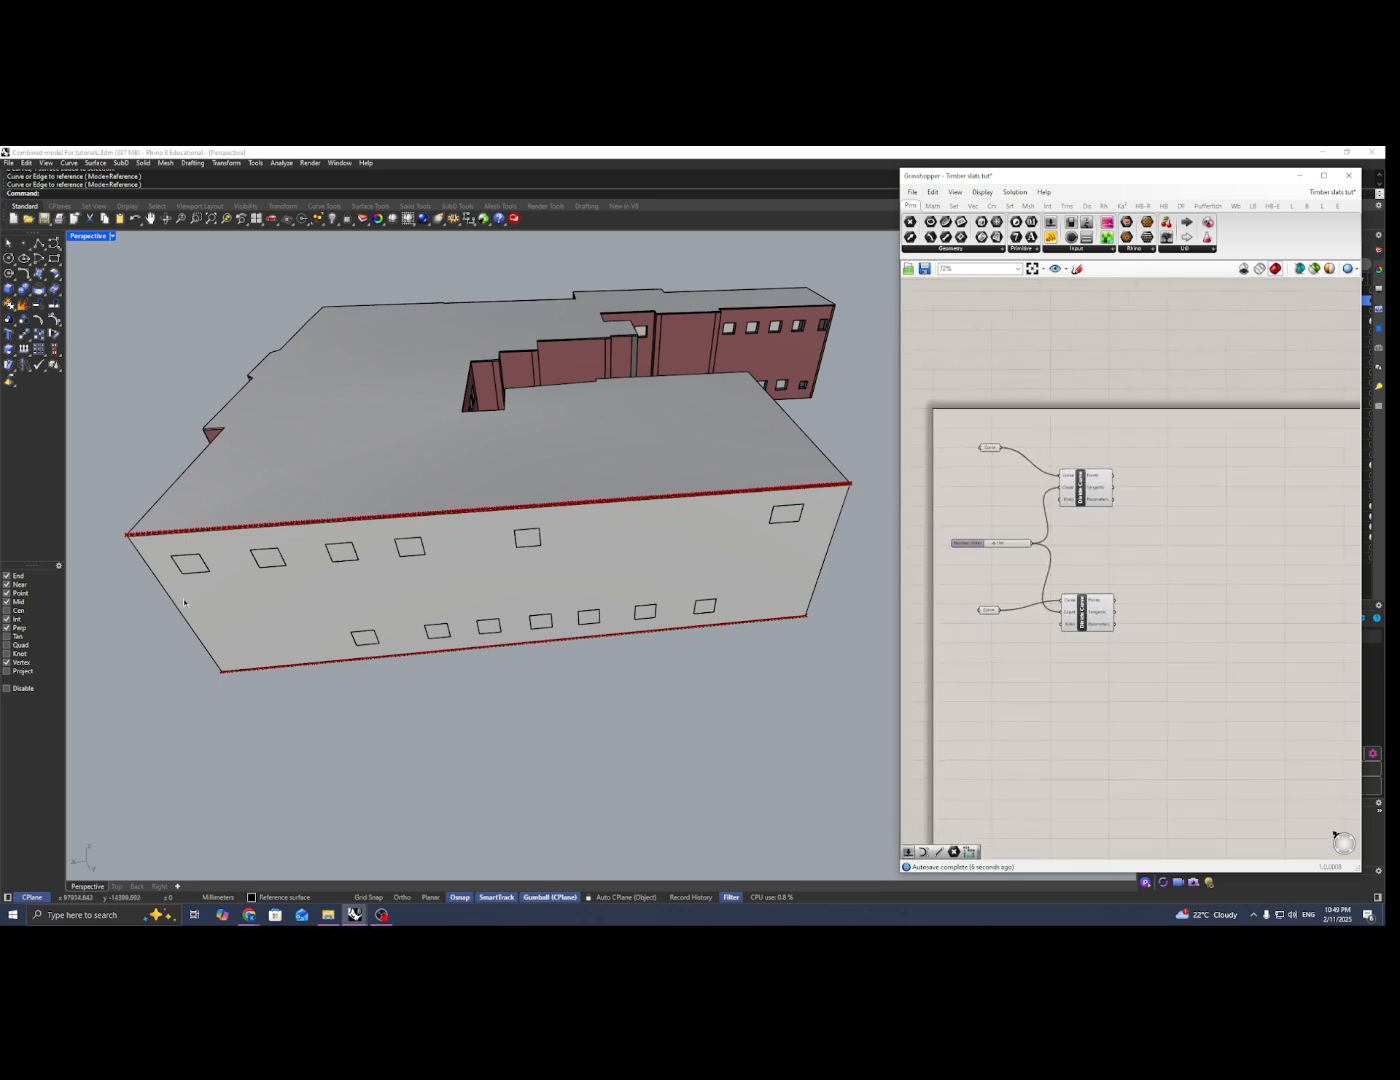
scroll(164, 532, up, 2)
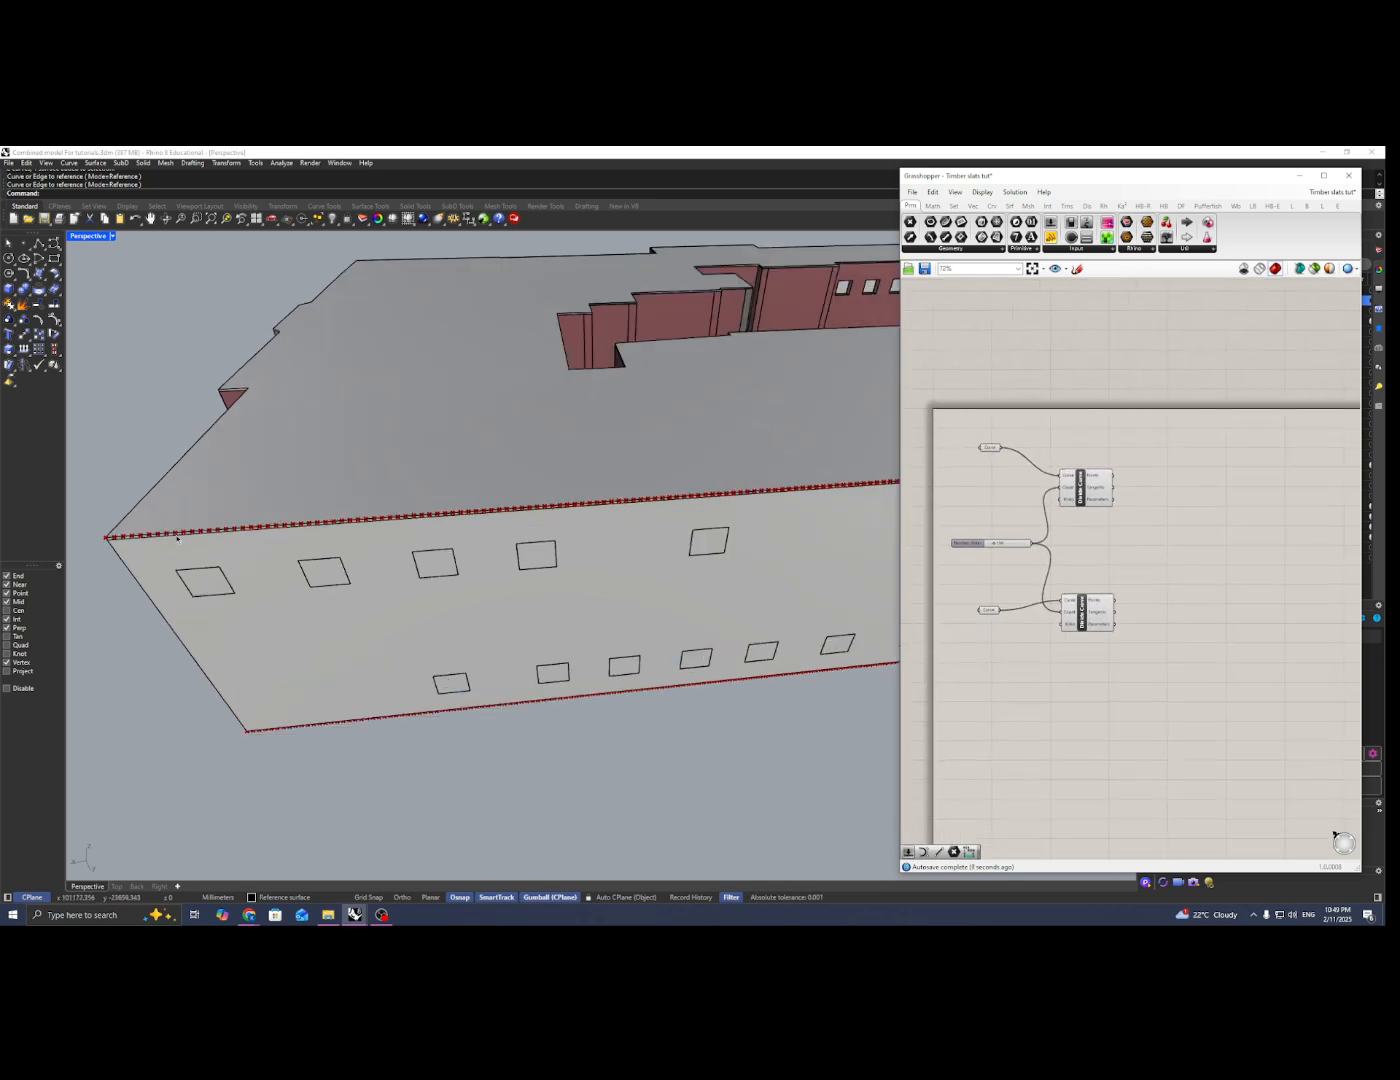
scroll(272, 695, down, 3)
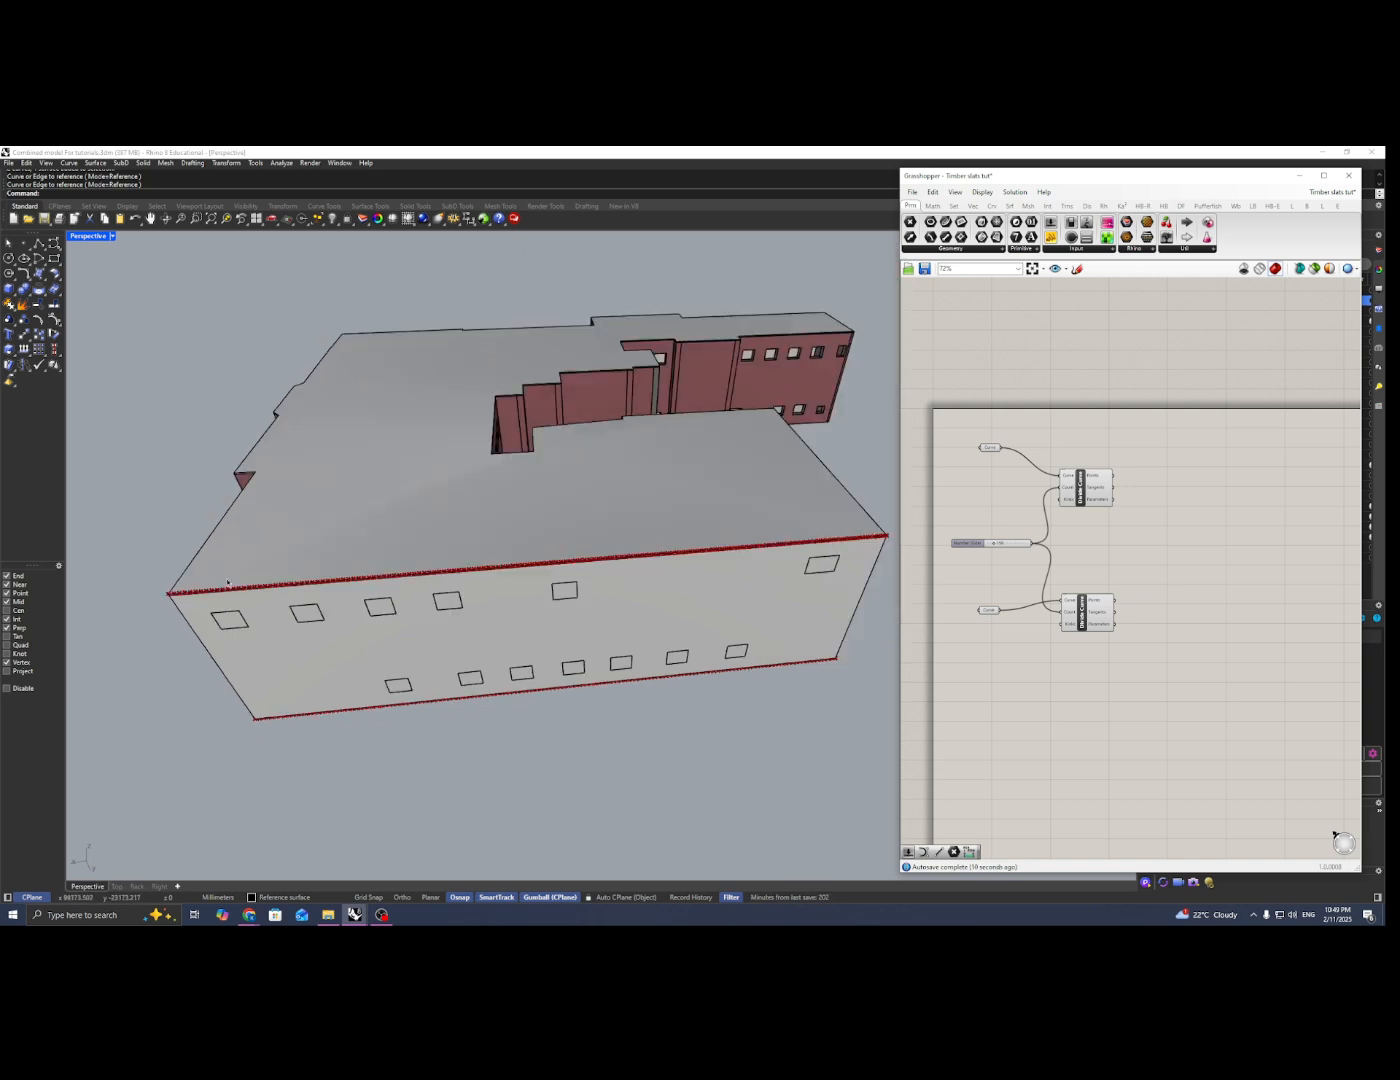
double_click(1166, 564)
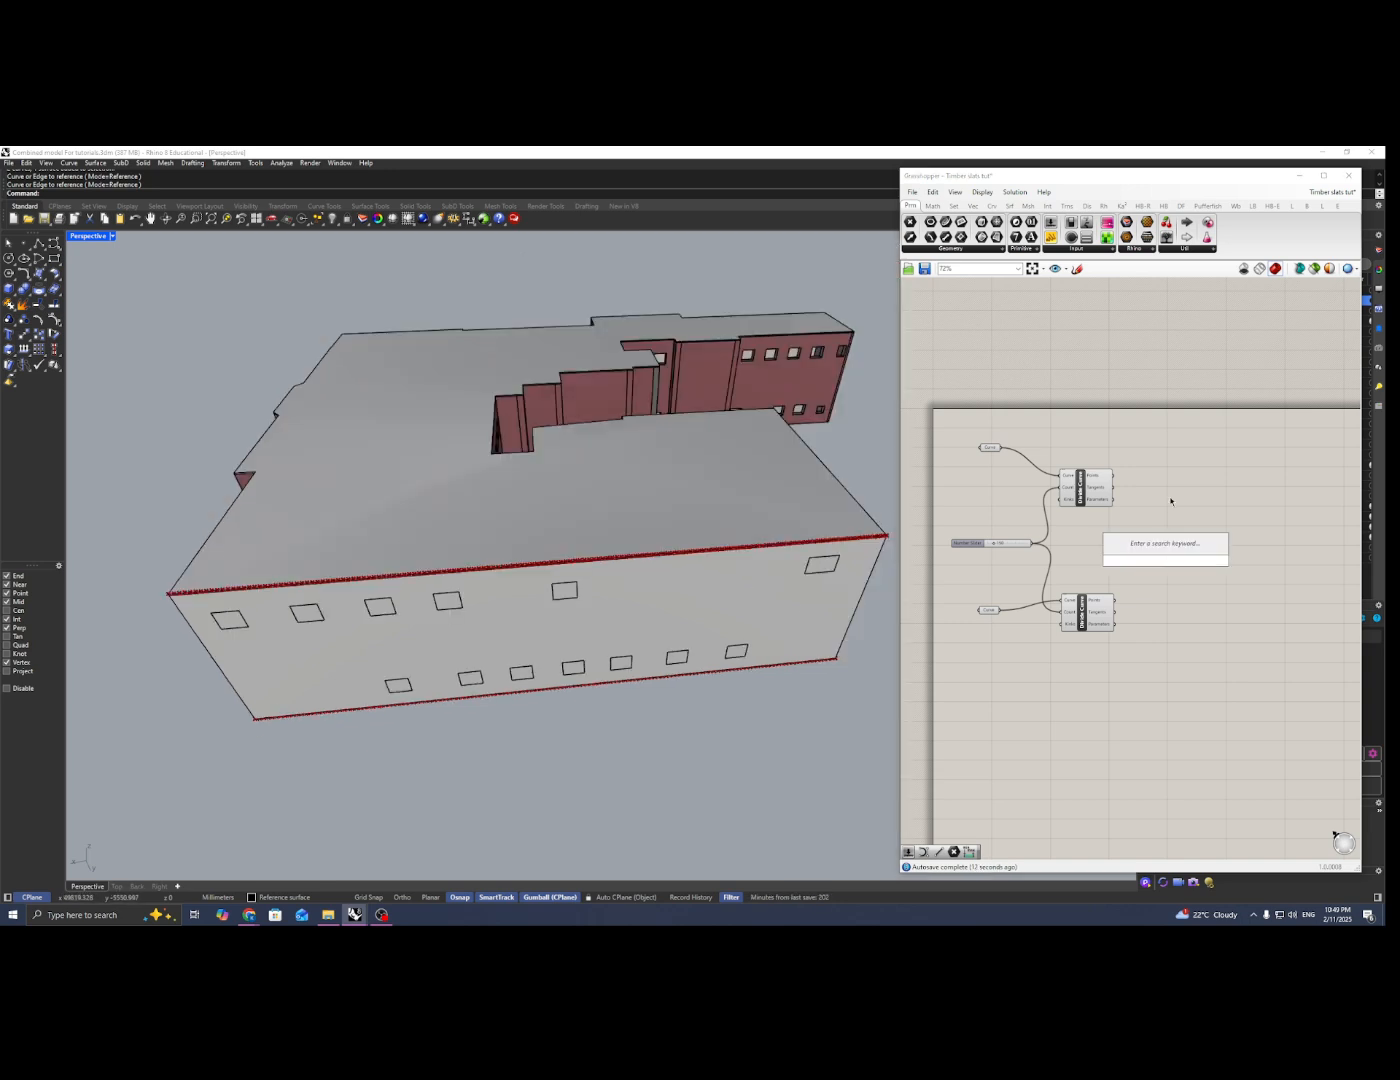
text(line)
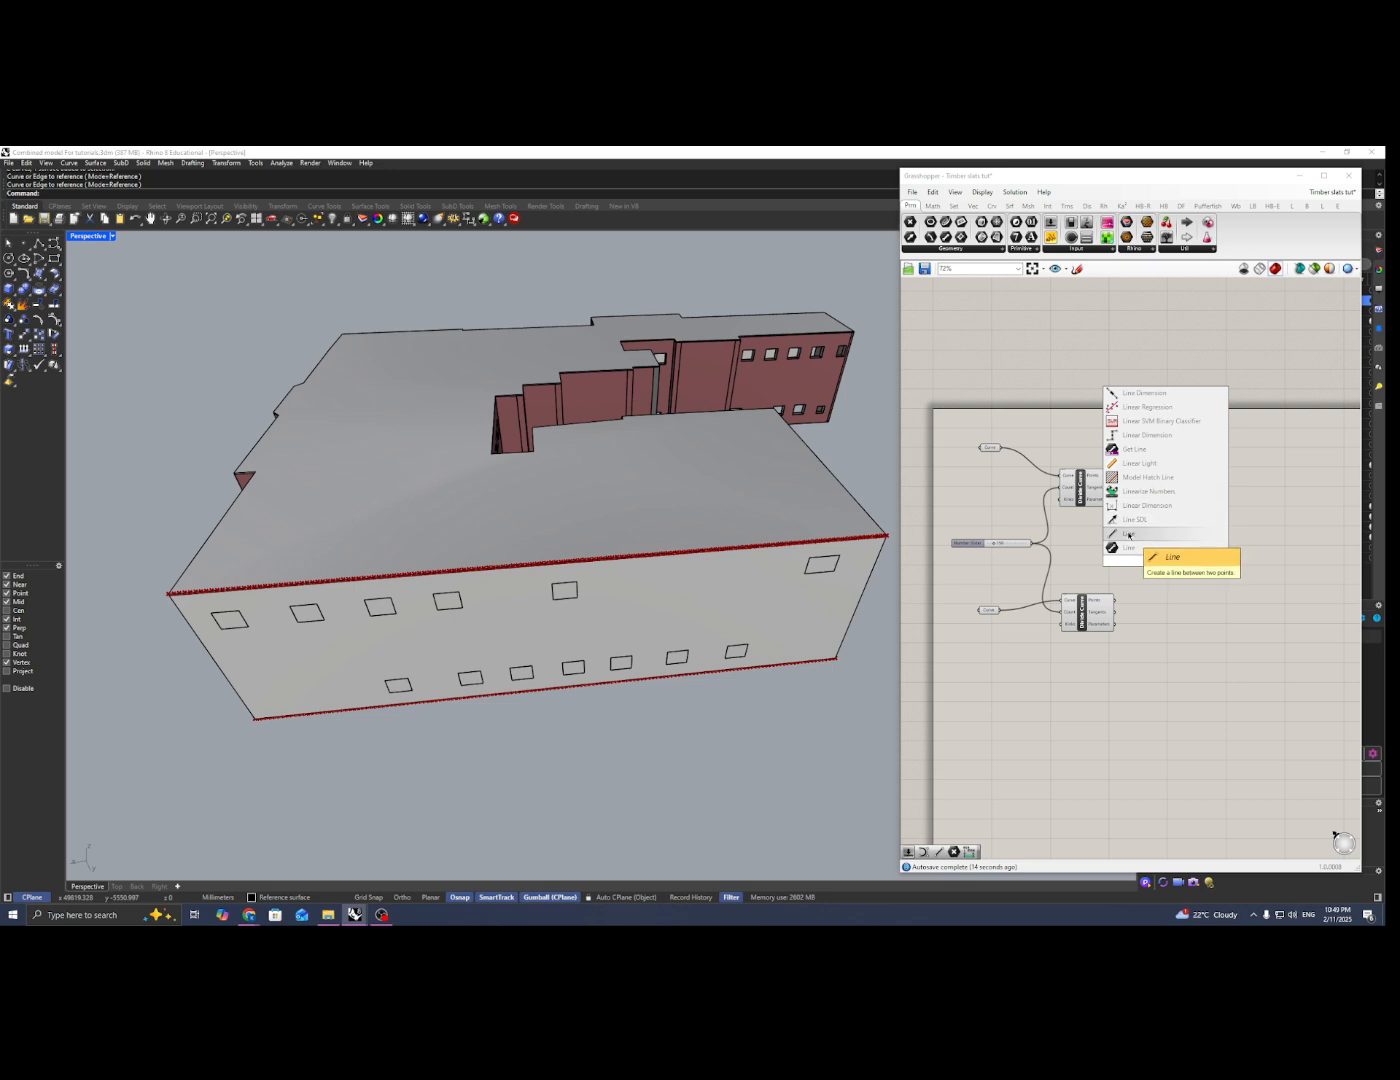
click(1128, 534)
drag(1172, 564, 1176, 542)
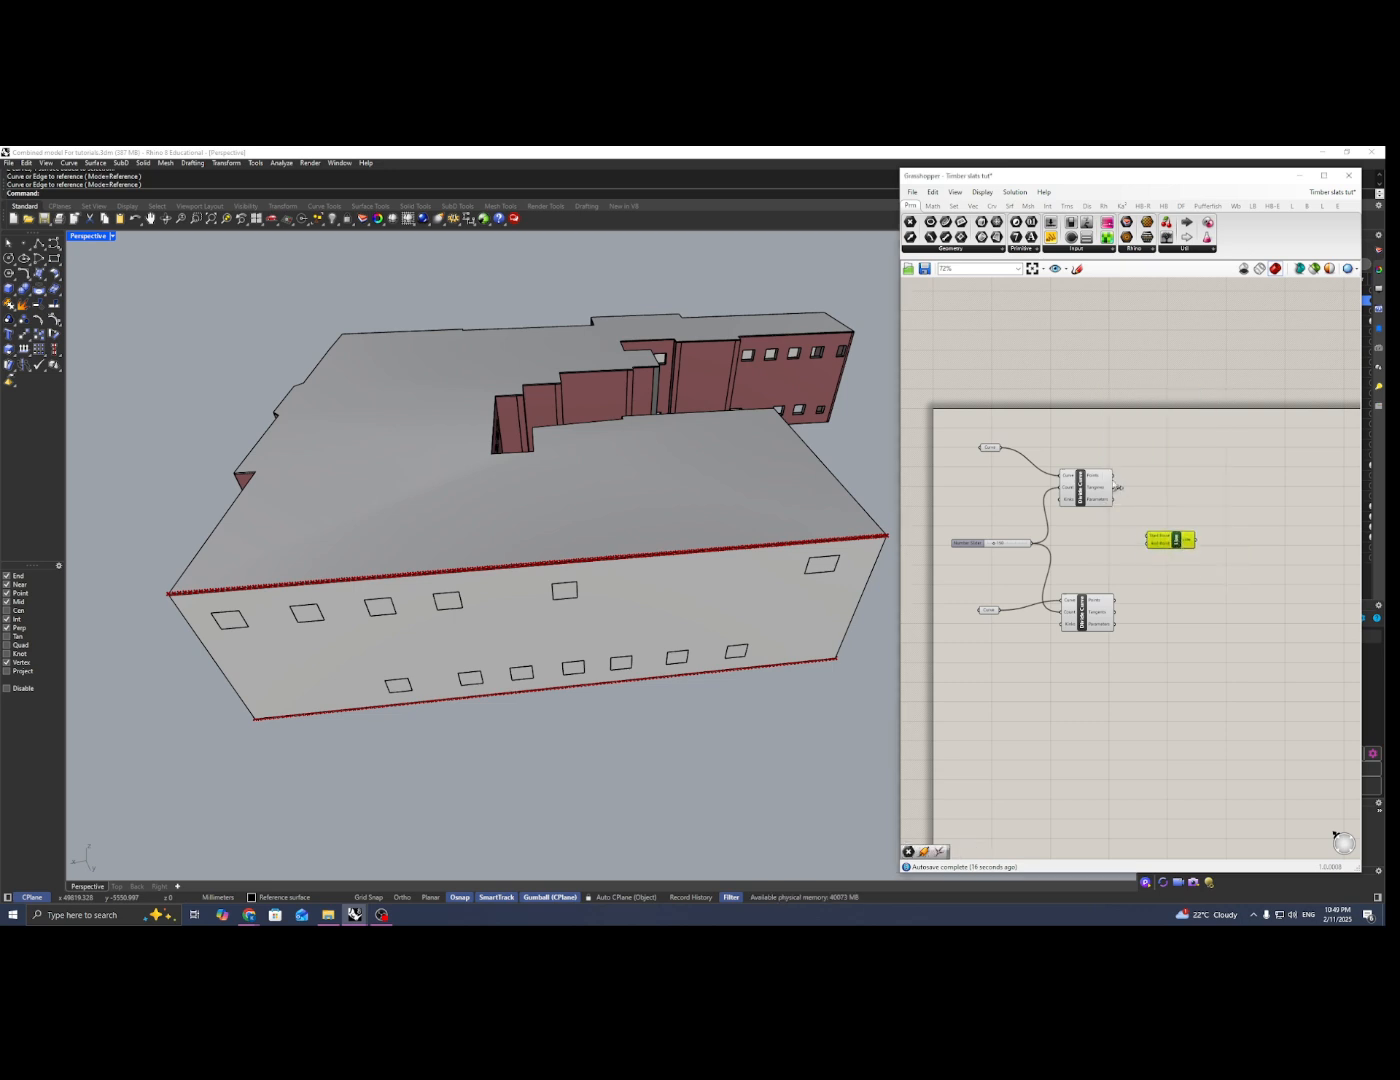
drag(1114, 476, 1148, 537)
drag(1118, 605, 1149, 542)
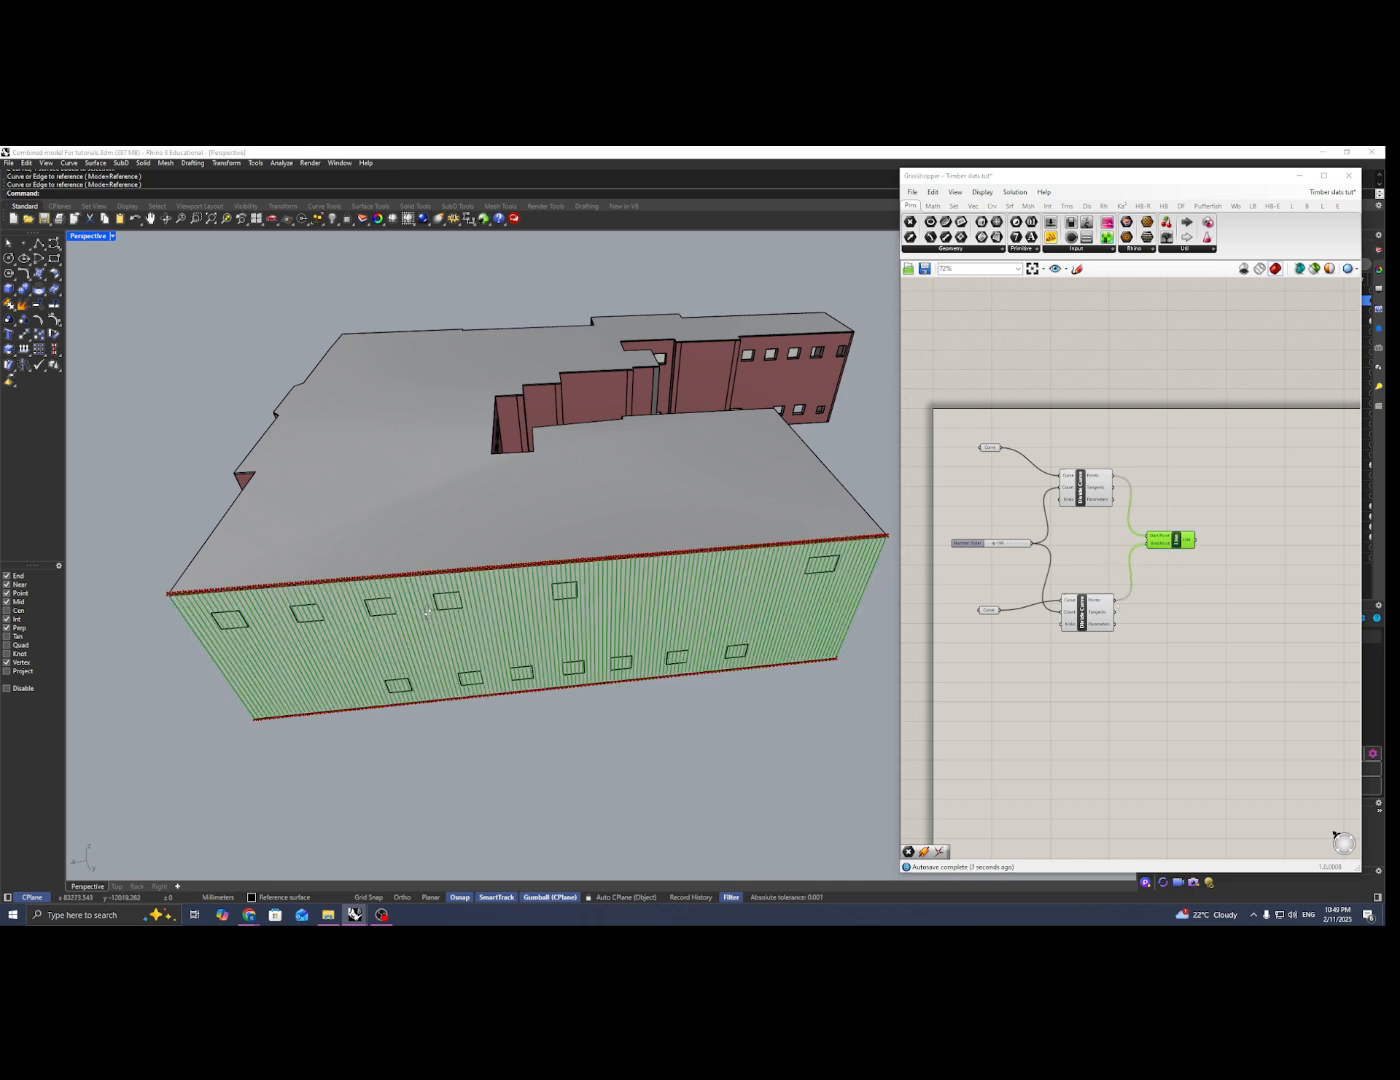
Step: Turn off the preview of both Curve parameters and both Divide Curve components
right_drag(427, 613, 453, 596)
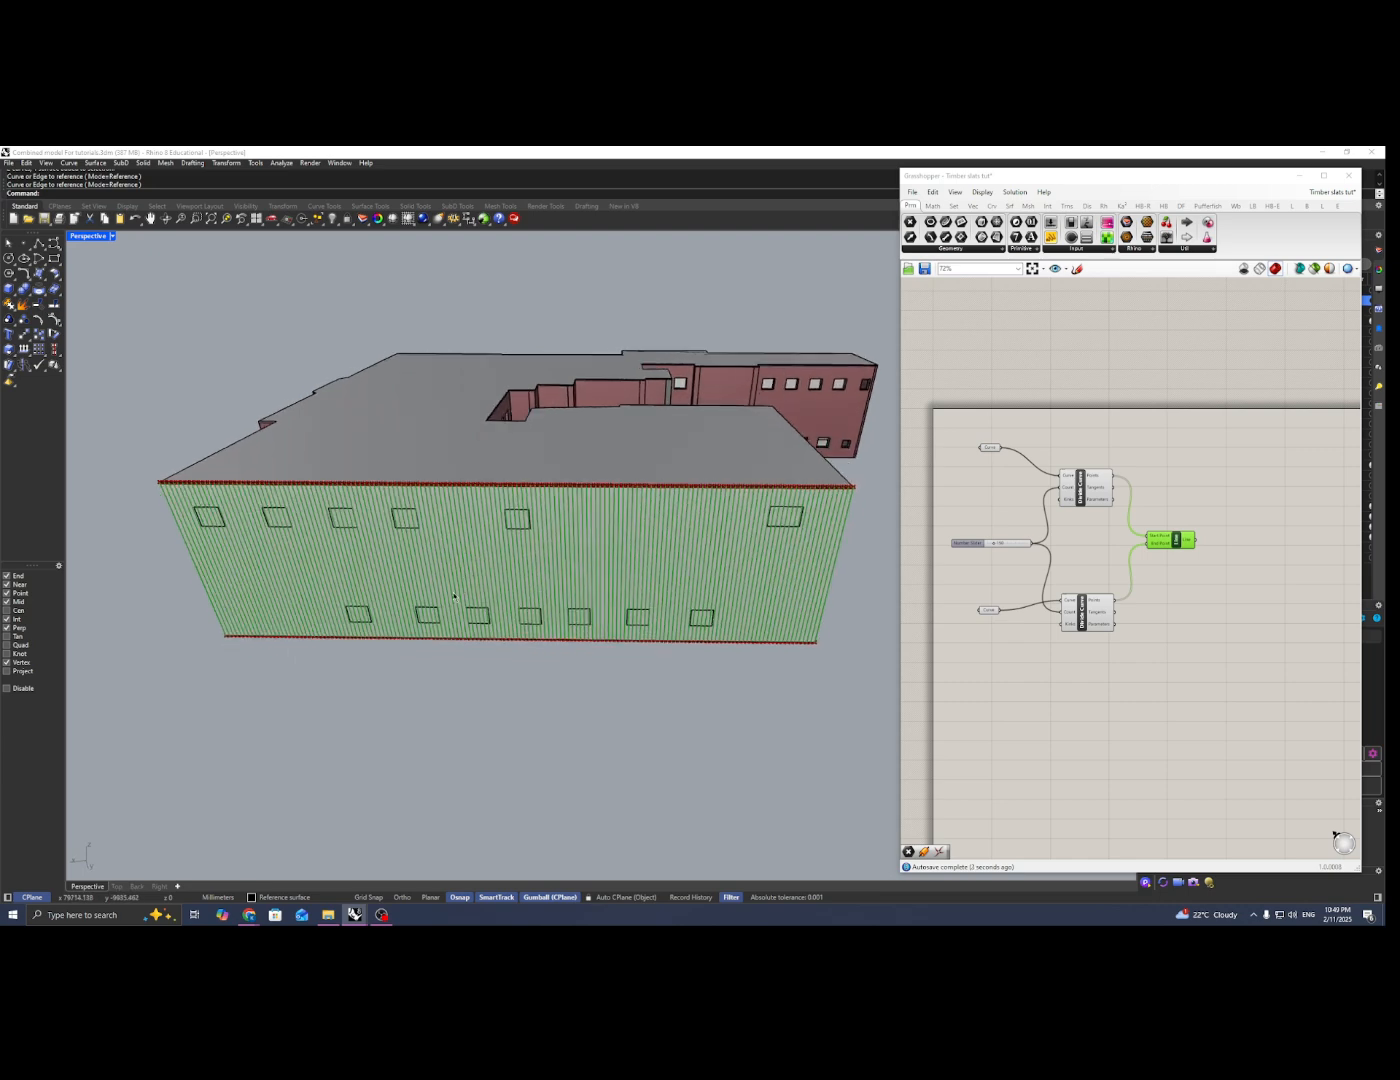
click(1104, 540)
right_drag(1106, 537, 1141, 513)
drag(1158, 411, 988, 644)
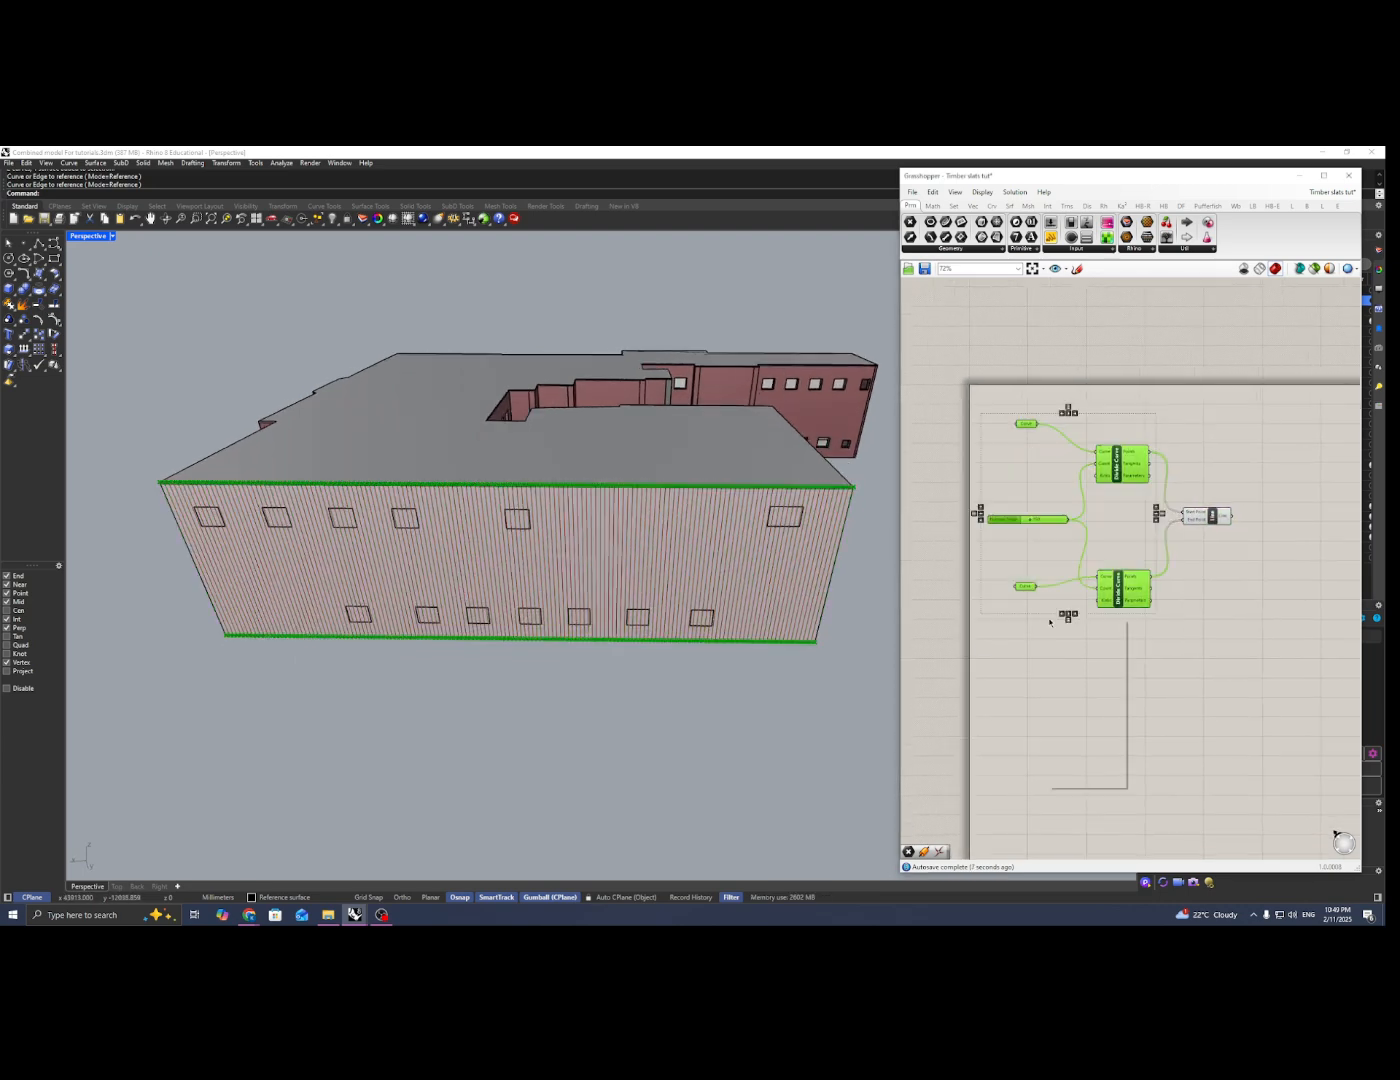
right_click(1051, 617)
click(1060, 640)
click(1000, 615)
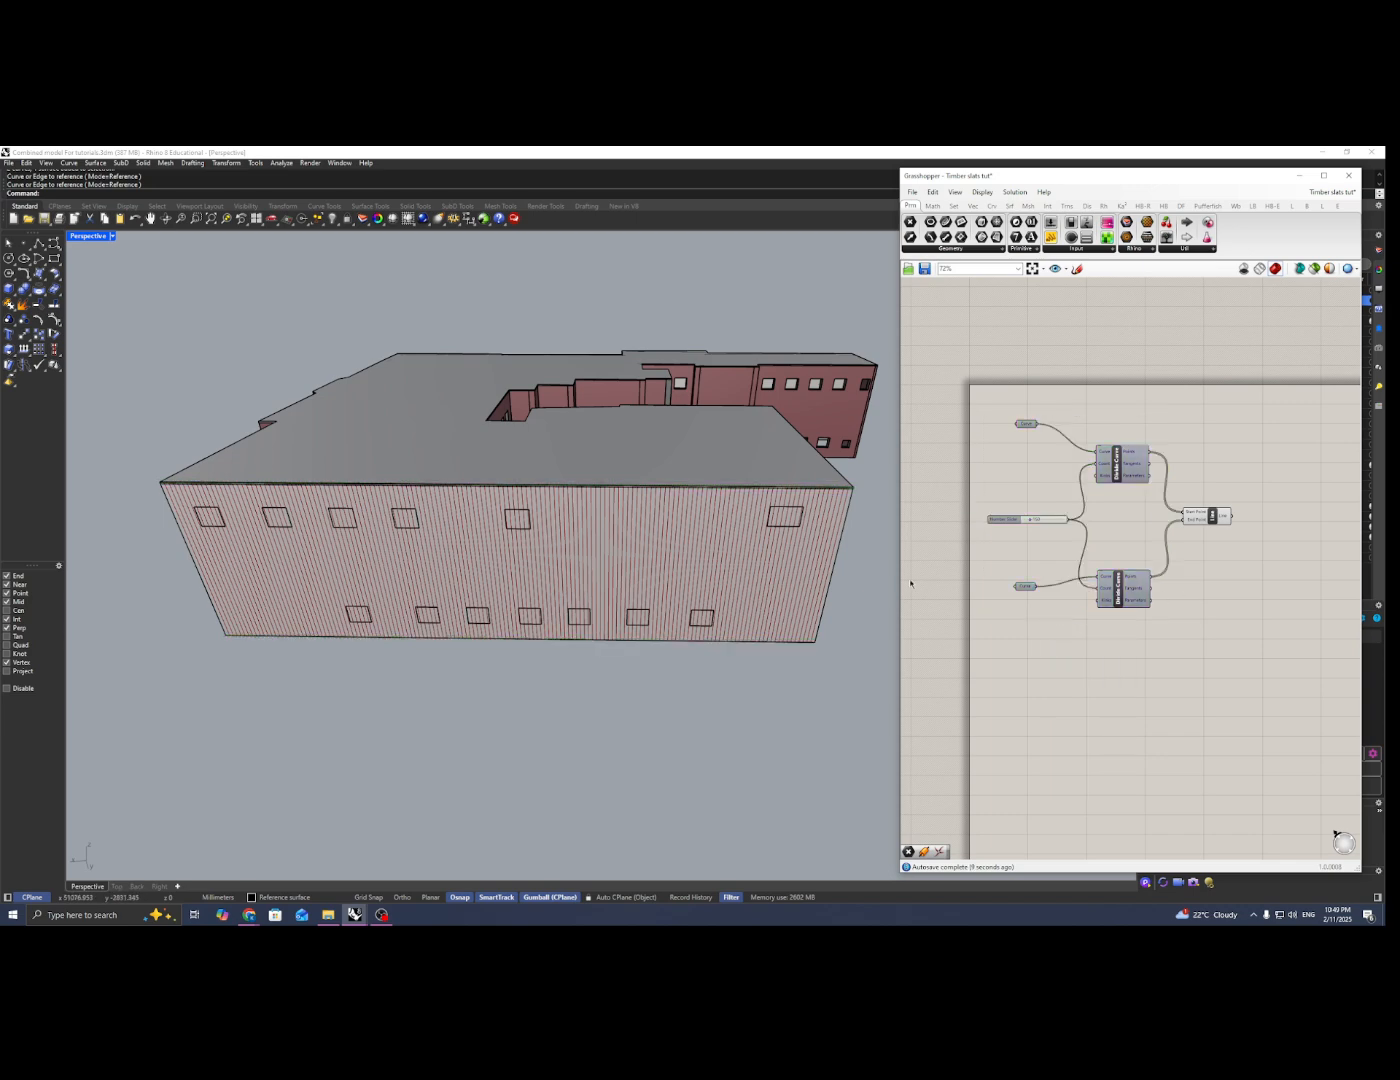
right_drag(240, 580, 158, 565)
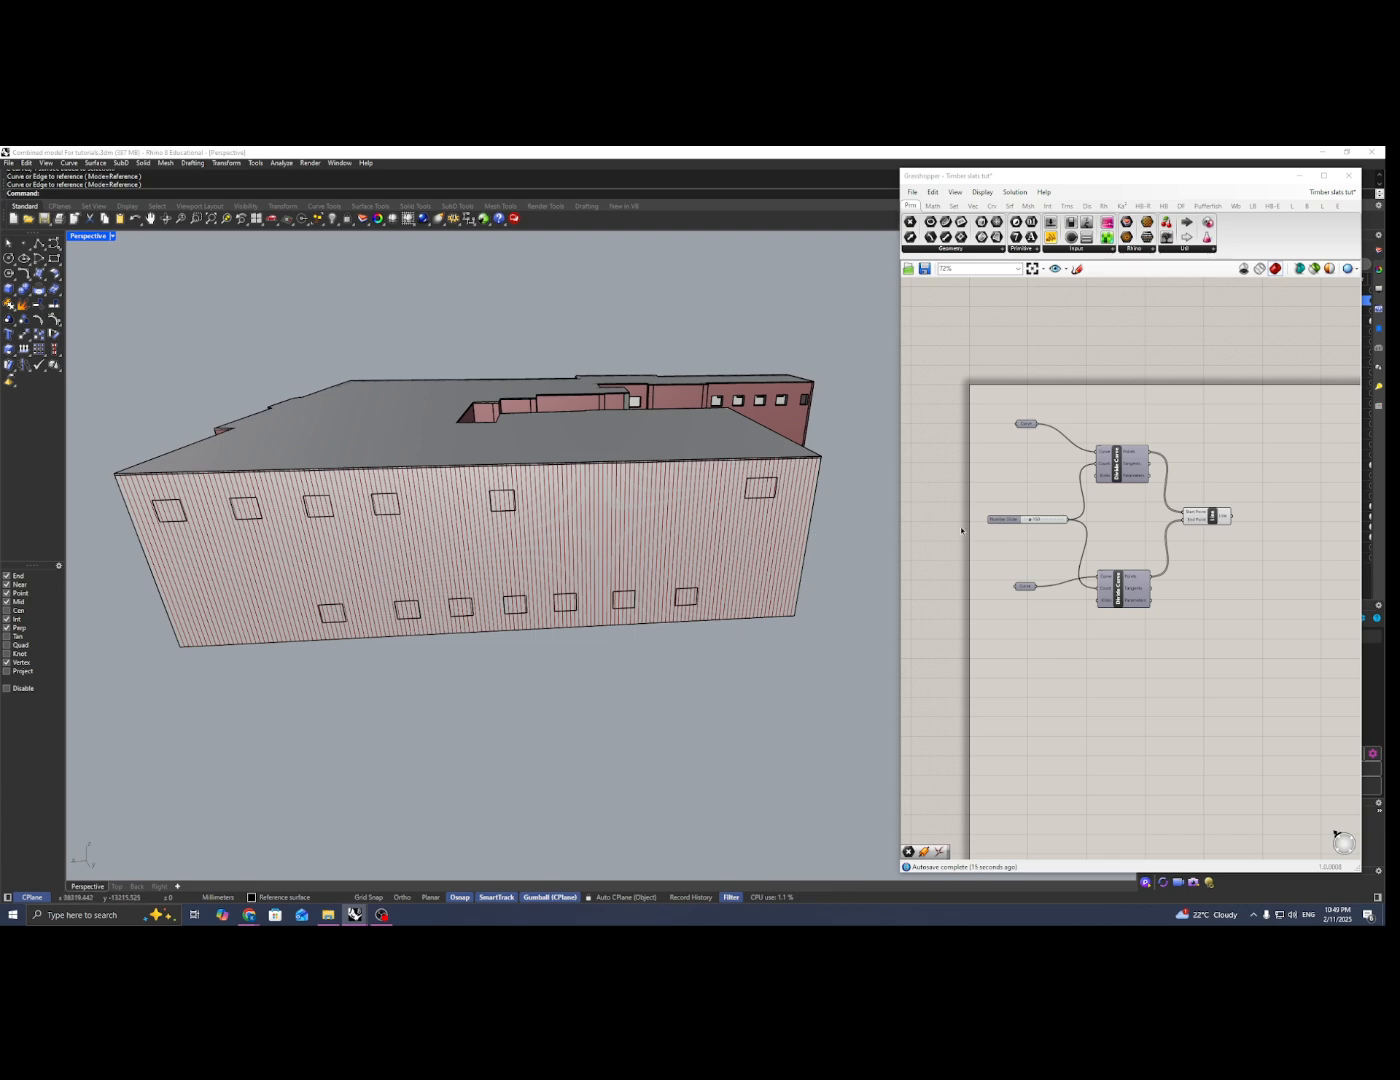
right_drag(961, 530, 945, 532)
right_drag(340, 531, 240, 630)
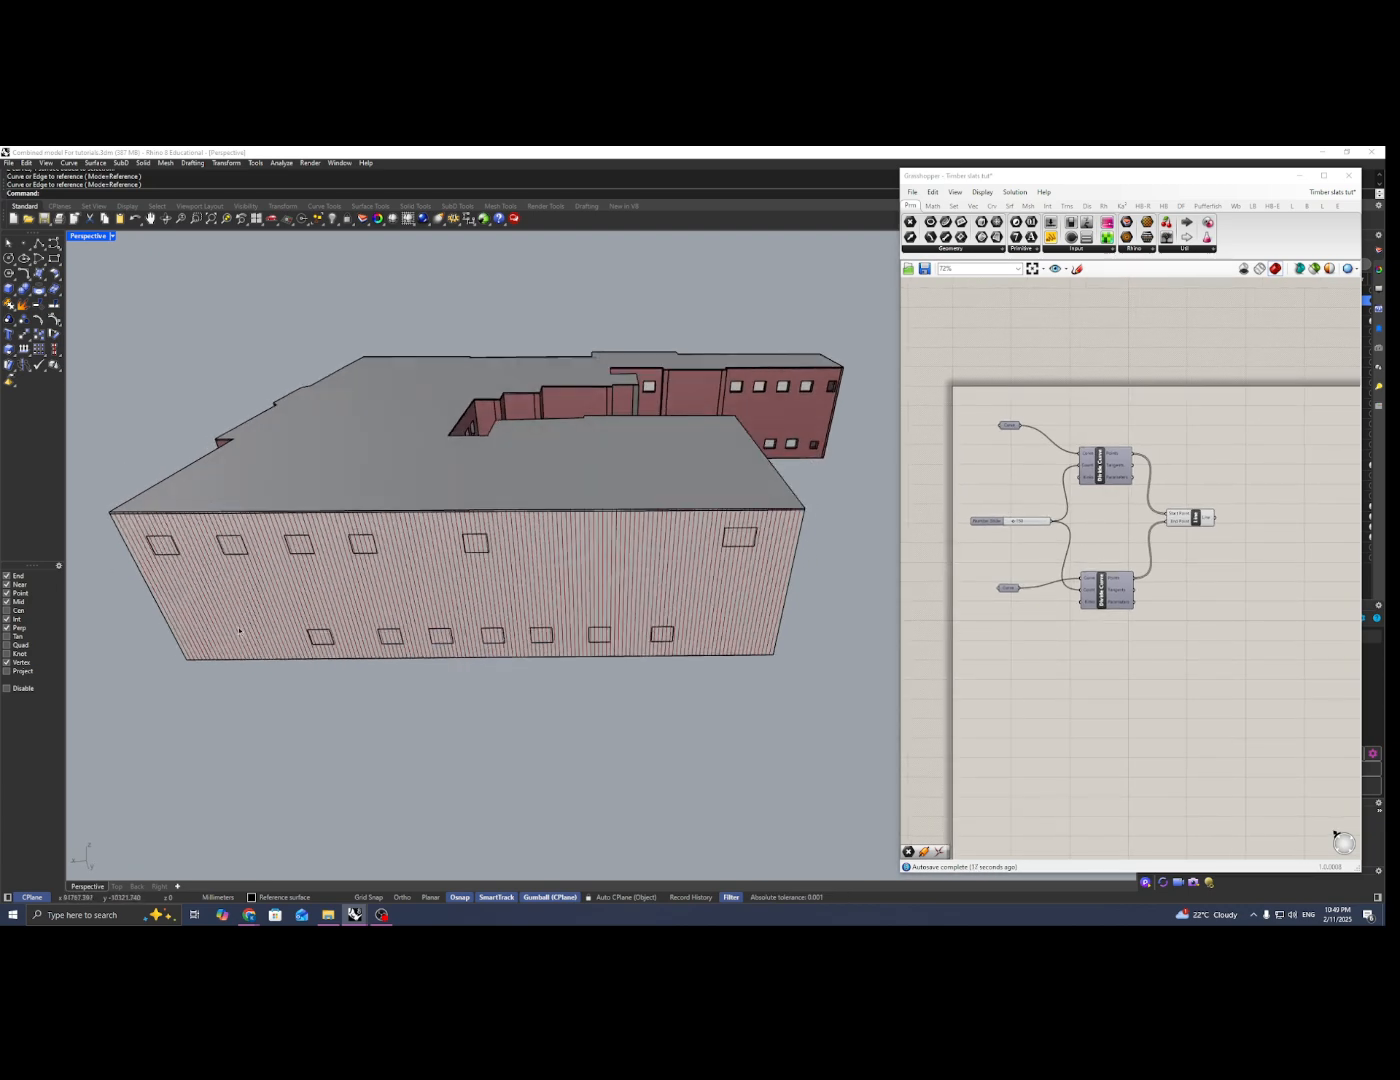
right_drag(287, 573, 272, 466)
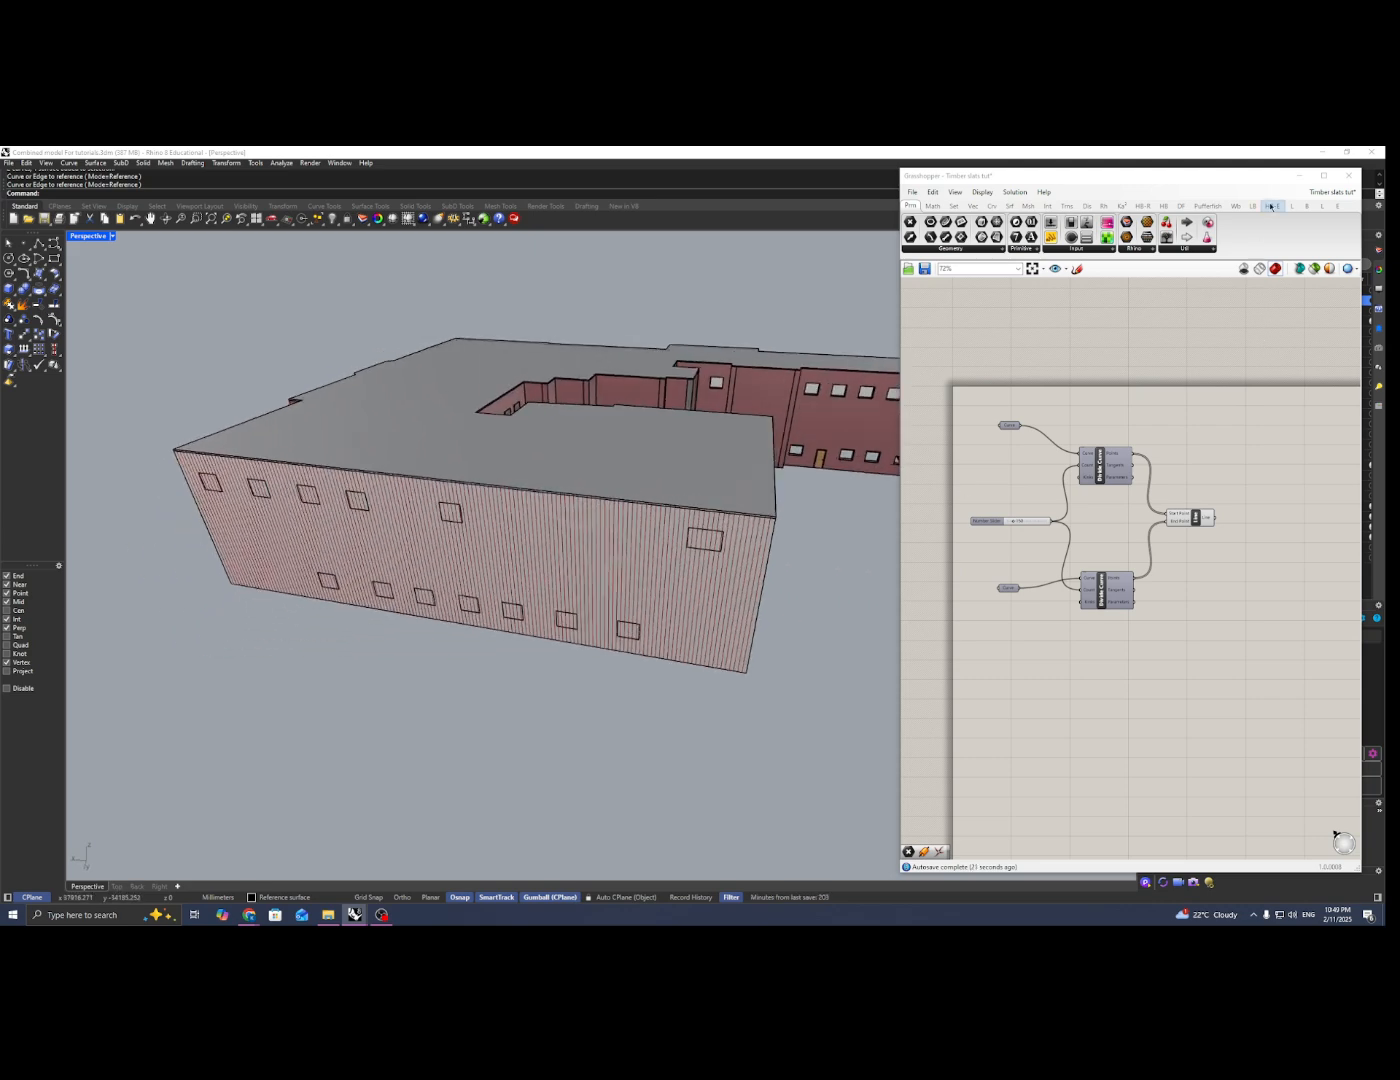
Step: Minimize Grasshopper and draw a wavy InterpCrvOnSrf curve through six points on the facade surface, from one side edge to the other
click(1298, 175)
right_drag(518, 700, 376, 647)
text(in)
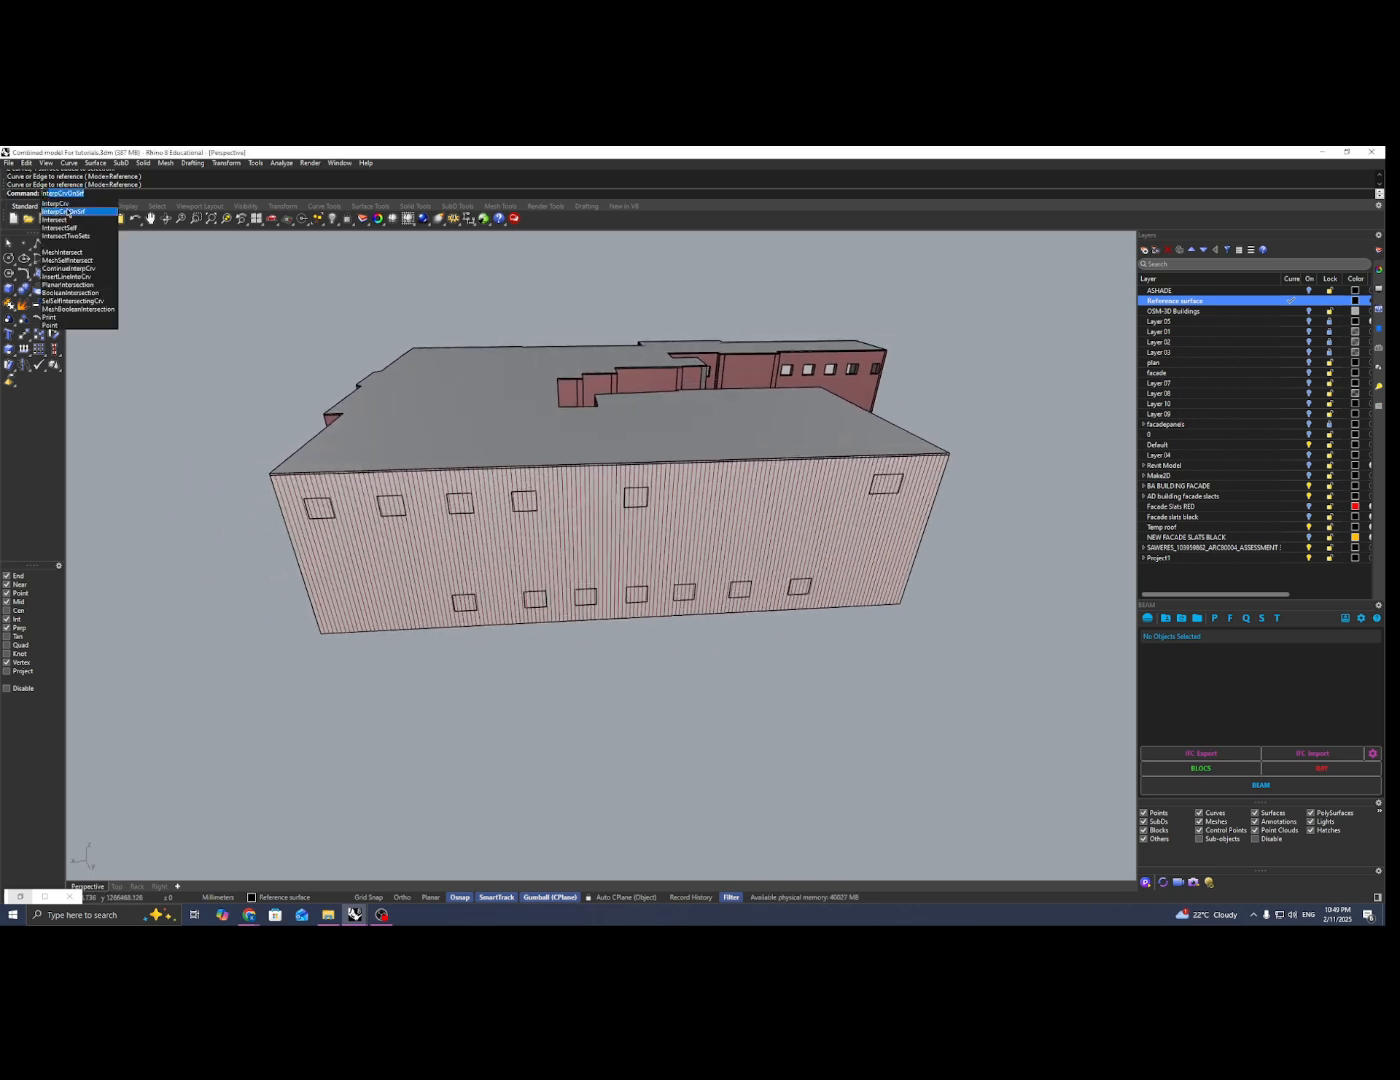
click(68, 213)
scroll(178, 487, up, 5)
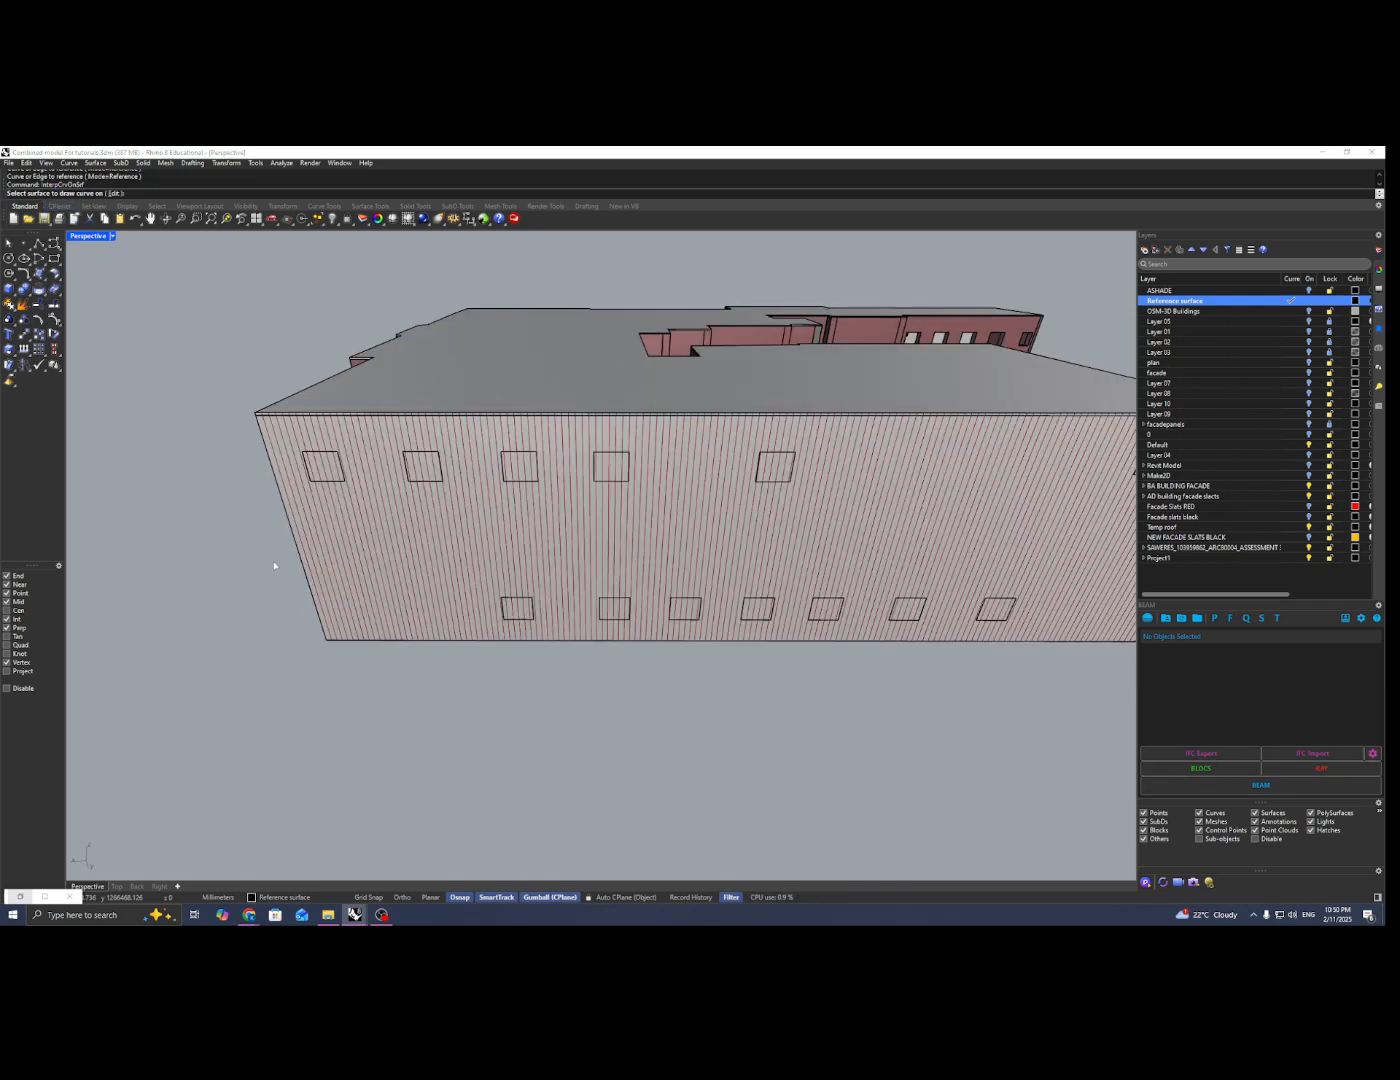
click(329, 540)
click(348, 558)
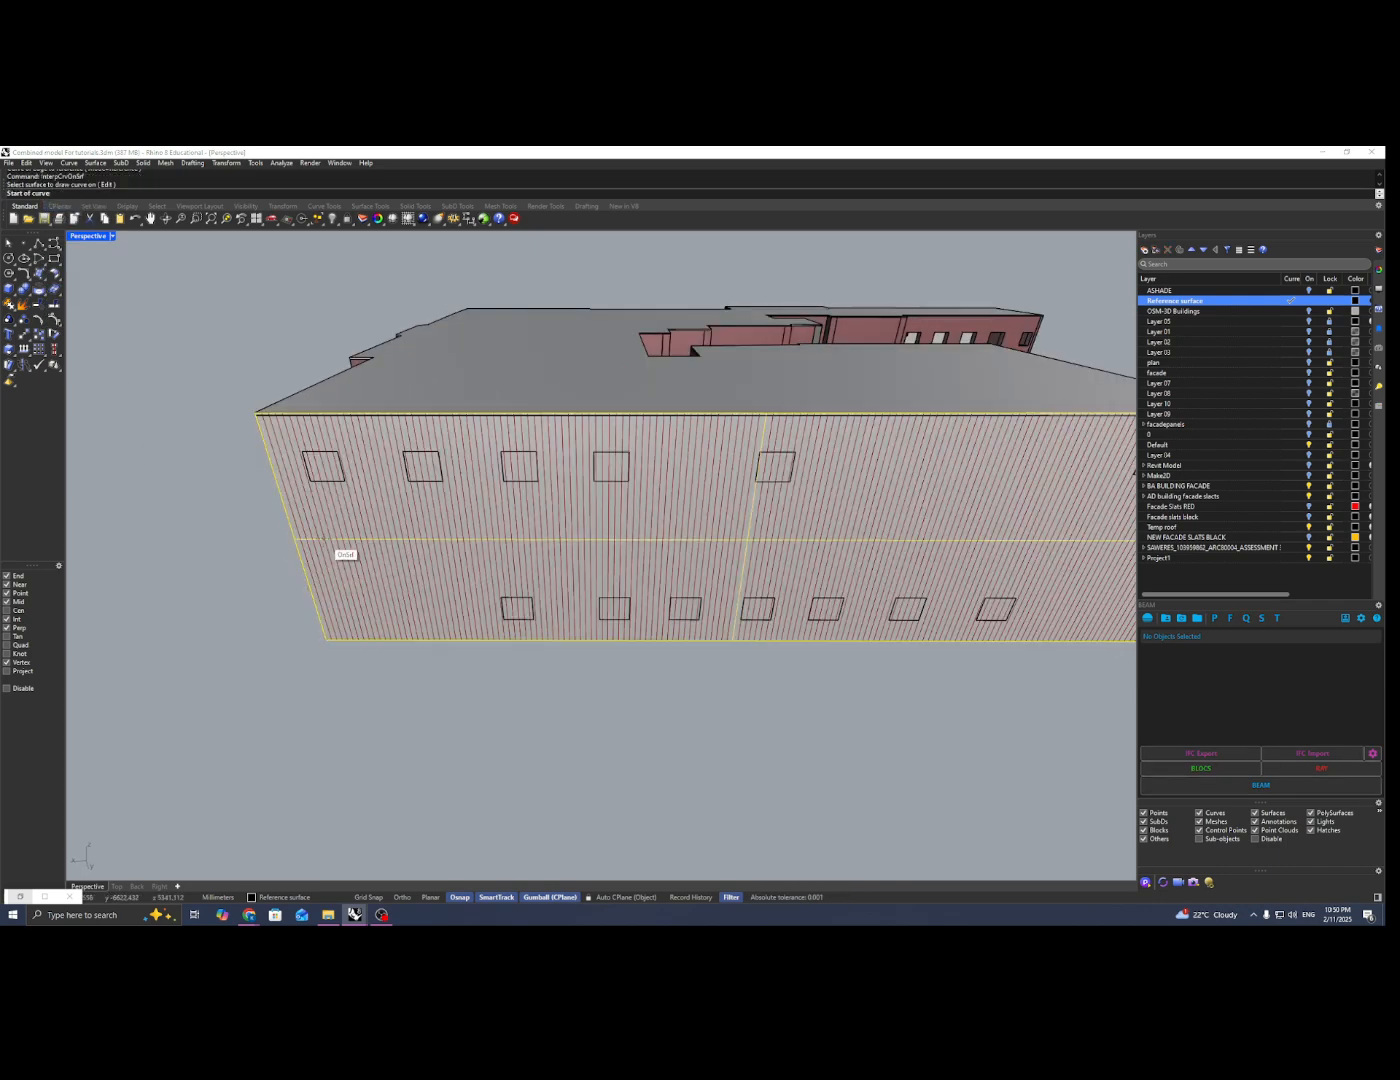
click(304, 566)
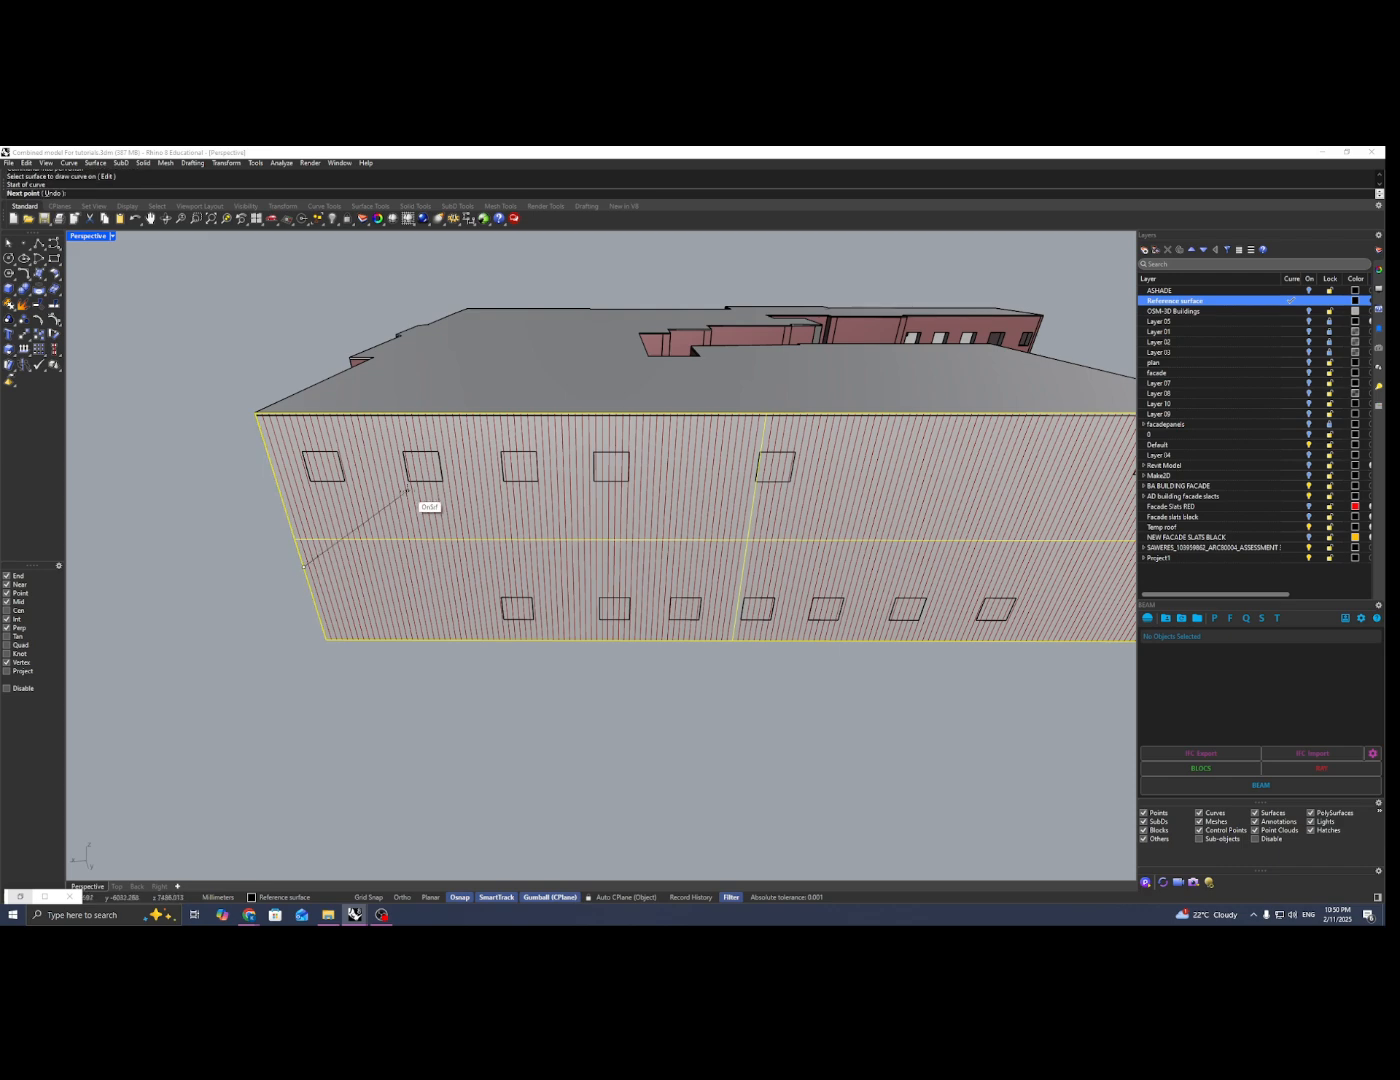
click(418, 498)
click(662, 563)
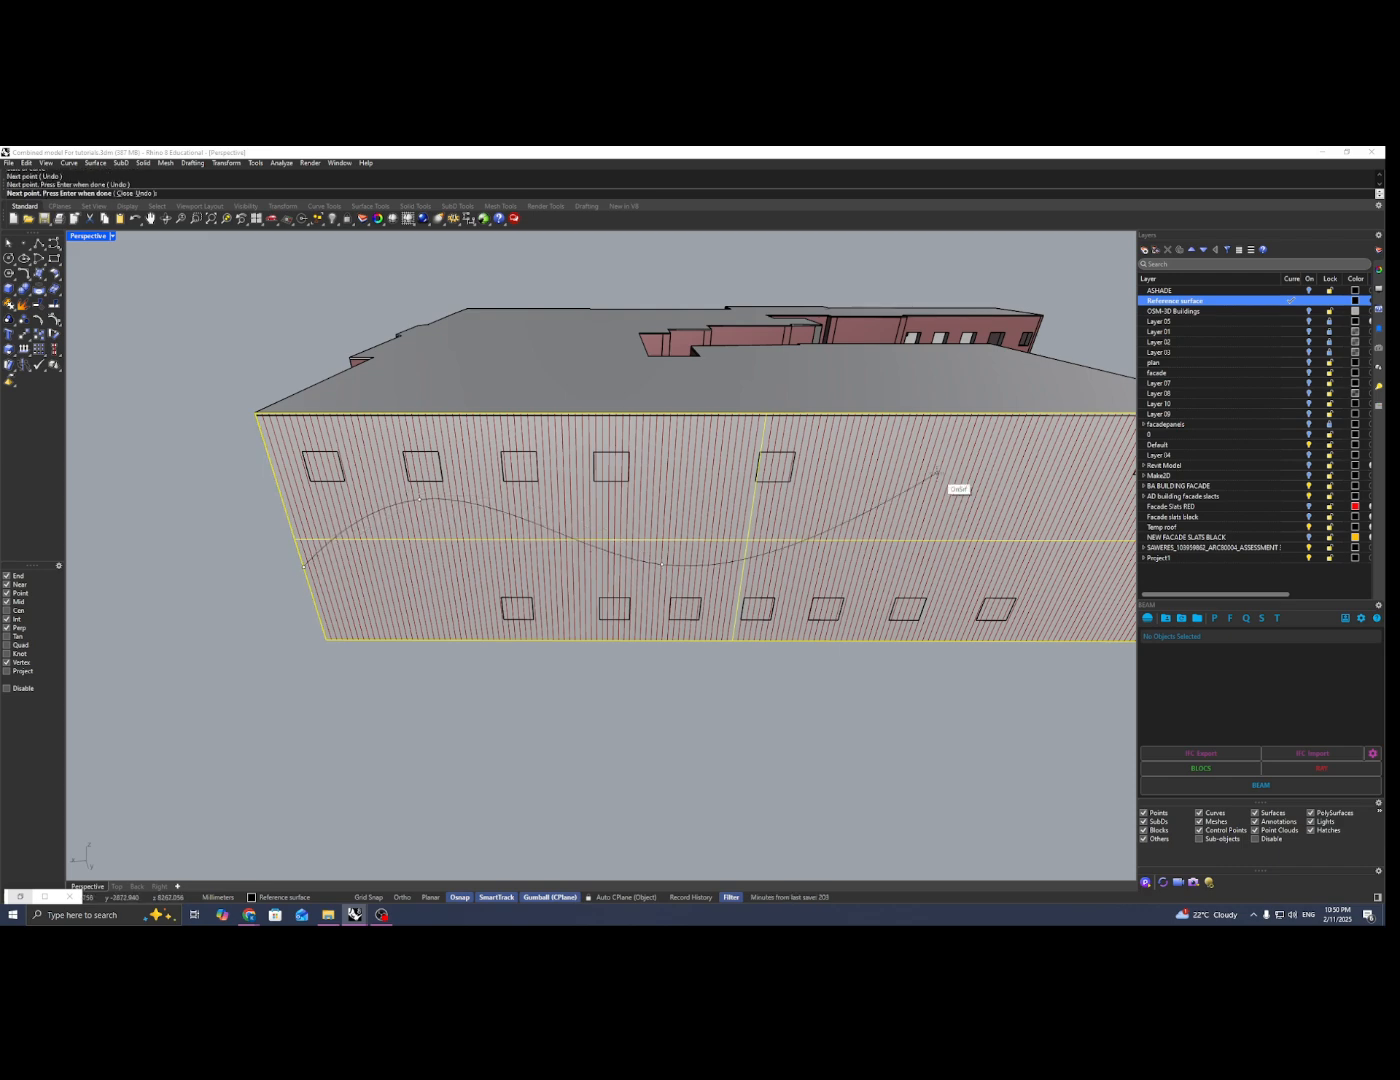
click(948, 471)
shift+right_drag(975, 477, 722, 473)
click(690, 542)
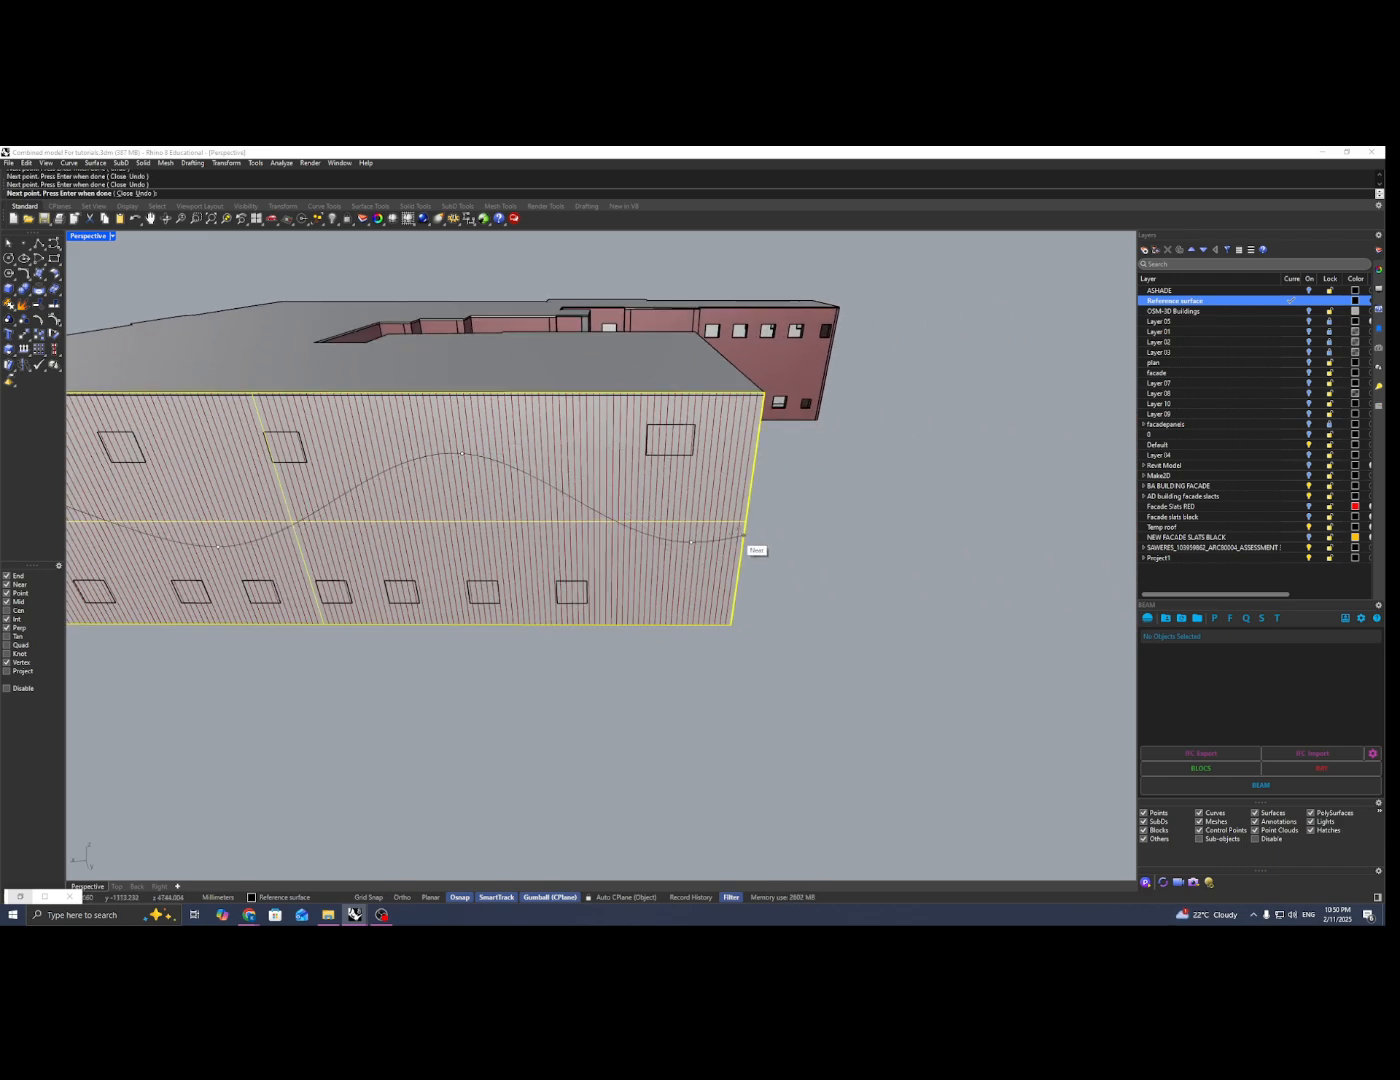
click(746, 520)
key(Return)
scroll(735, 524, down, 3)
right_drag(439, 515, 477, 521)
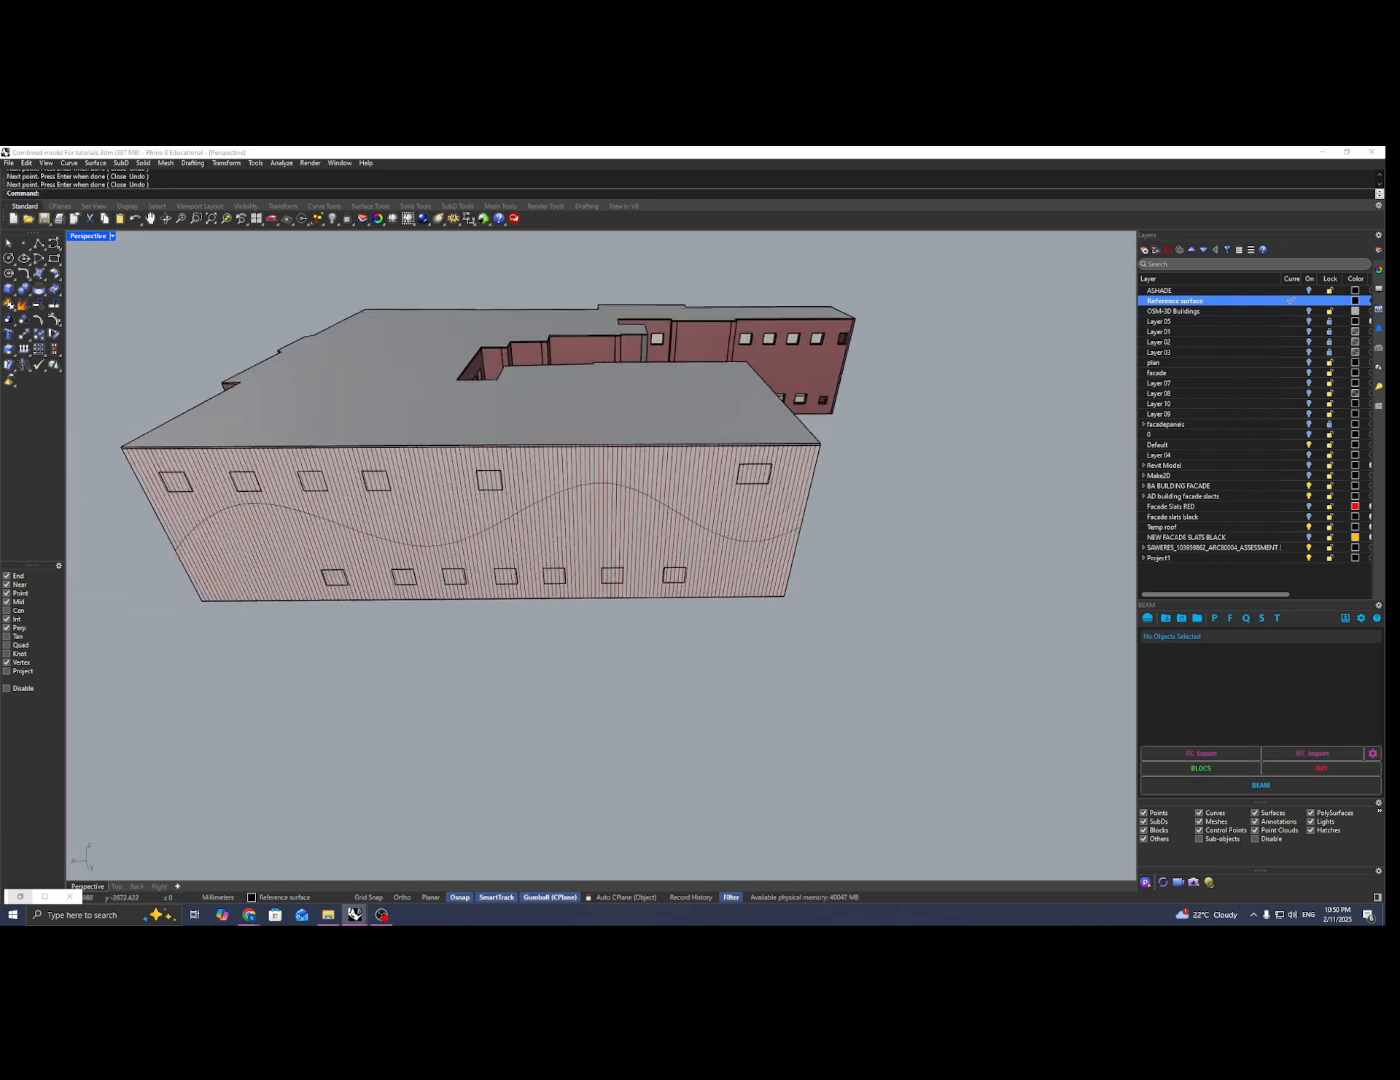
Step: Restore the Grasshopper window beside the model and view the wavy curve against the slat lines
click(20, 897)
mouse_move(641, 605)
right_down()
mouse_move(544, 615)
mouse_move(651, 628)
right_up()
scroll(1185, 565, down, 2)
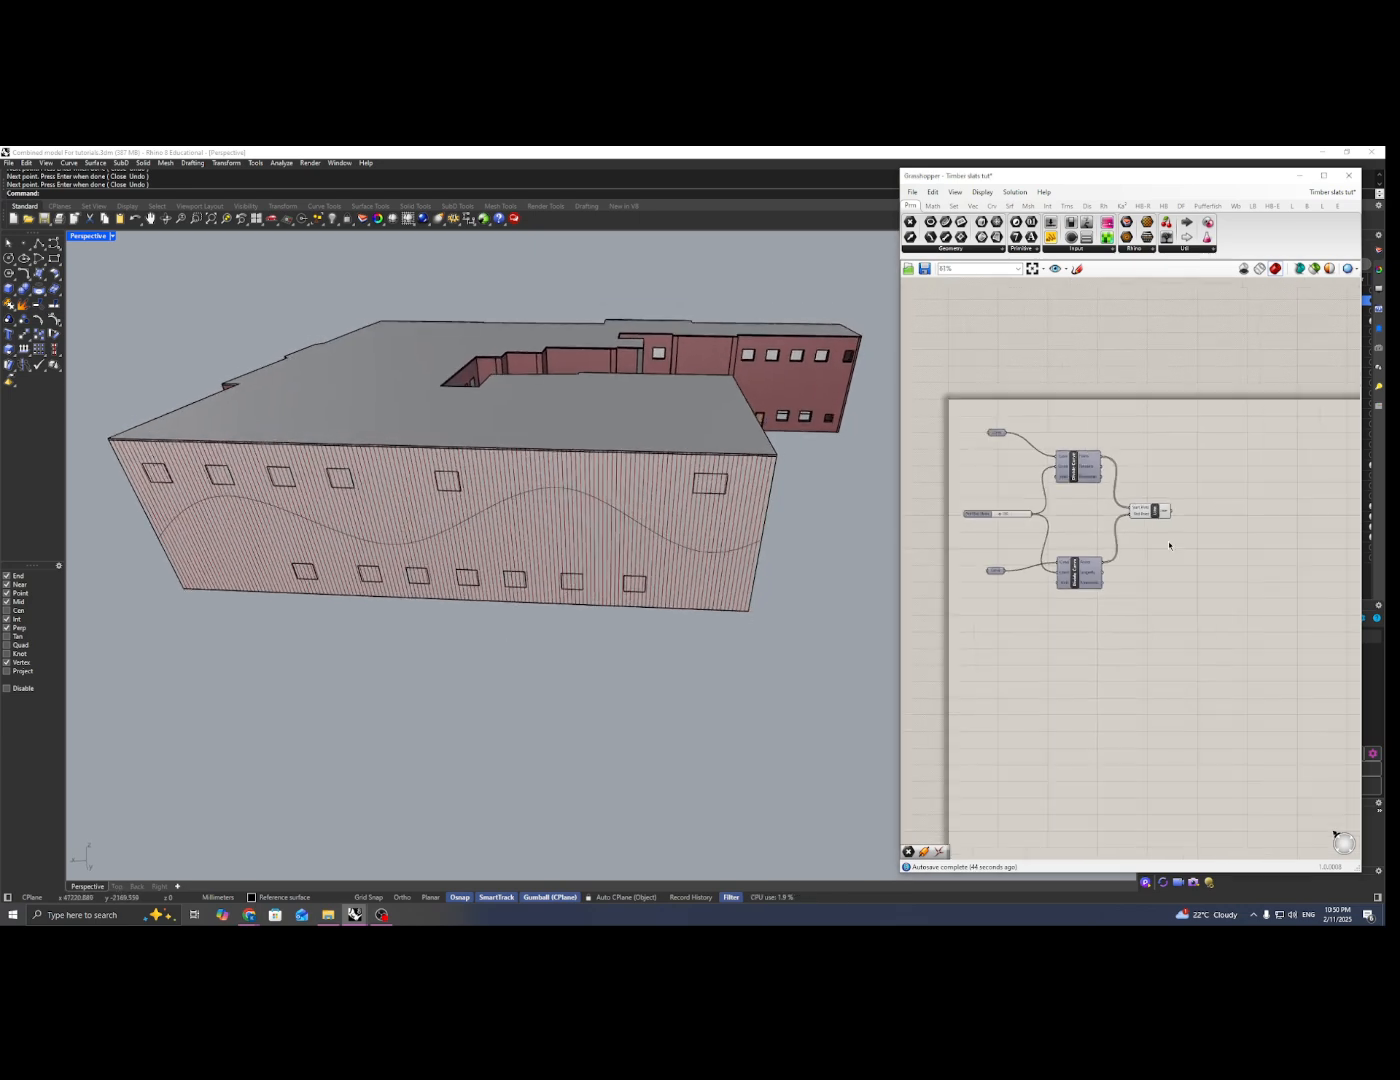
right_drag(626, 582, 549, 523)
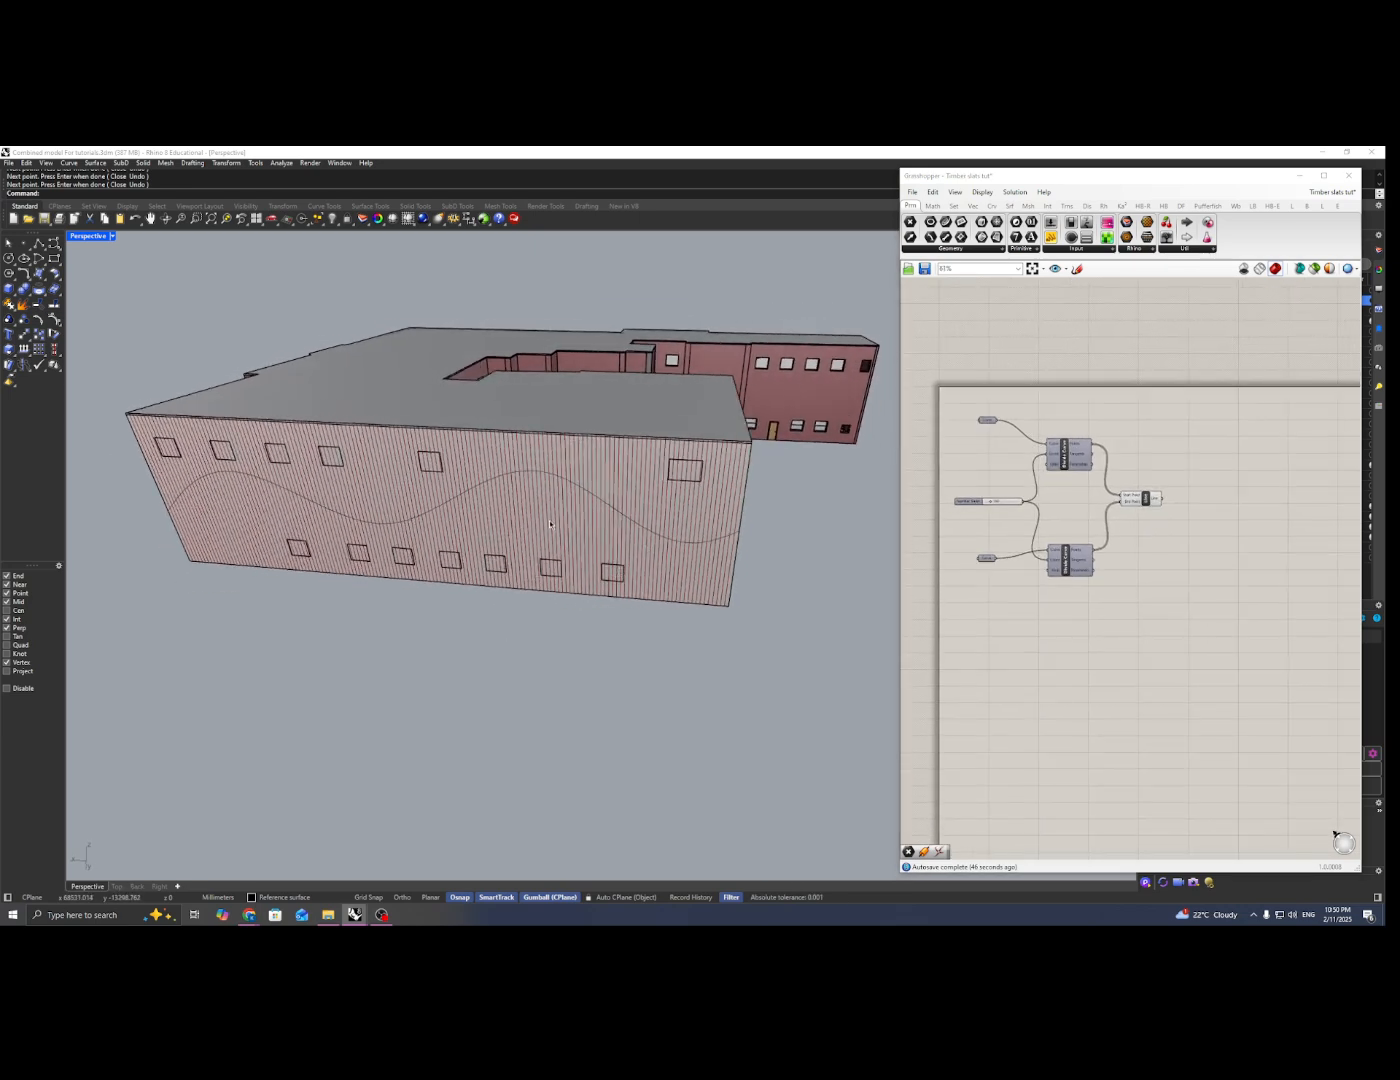
scroll(542, 452, up, 2)
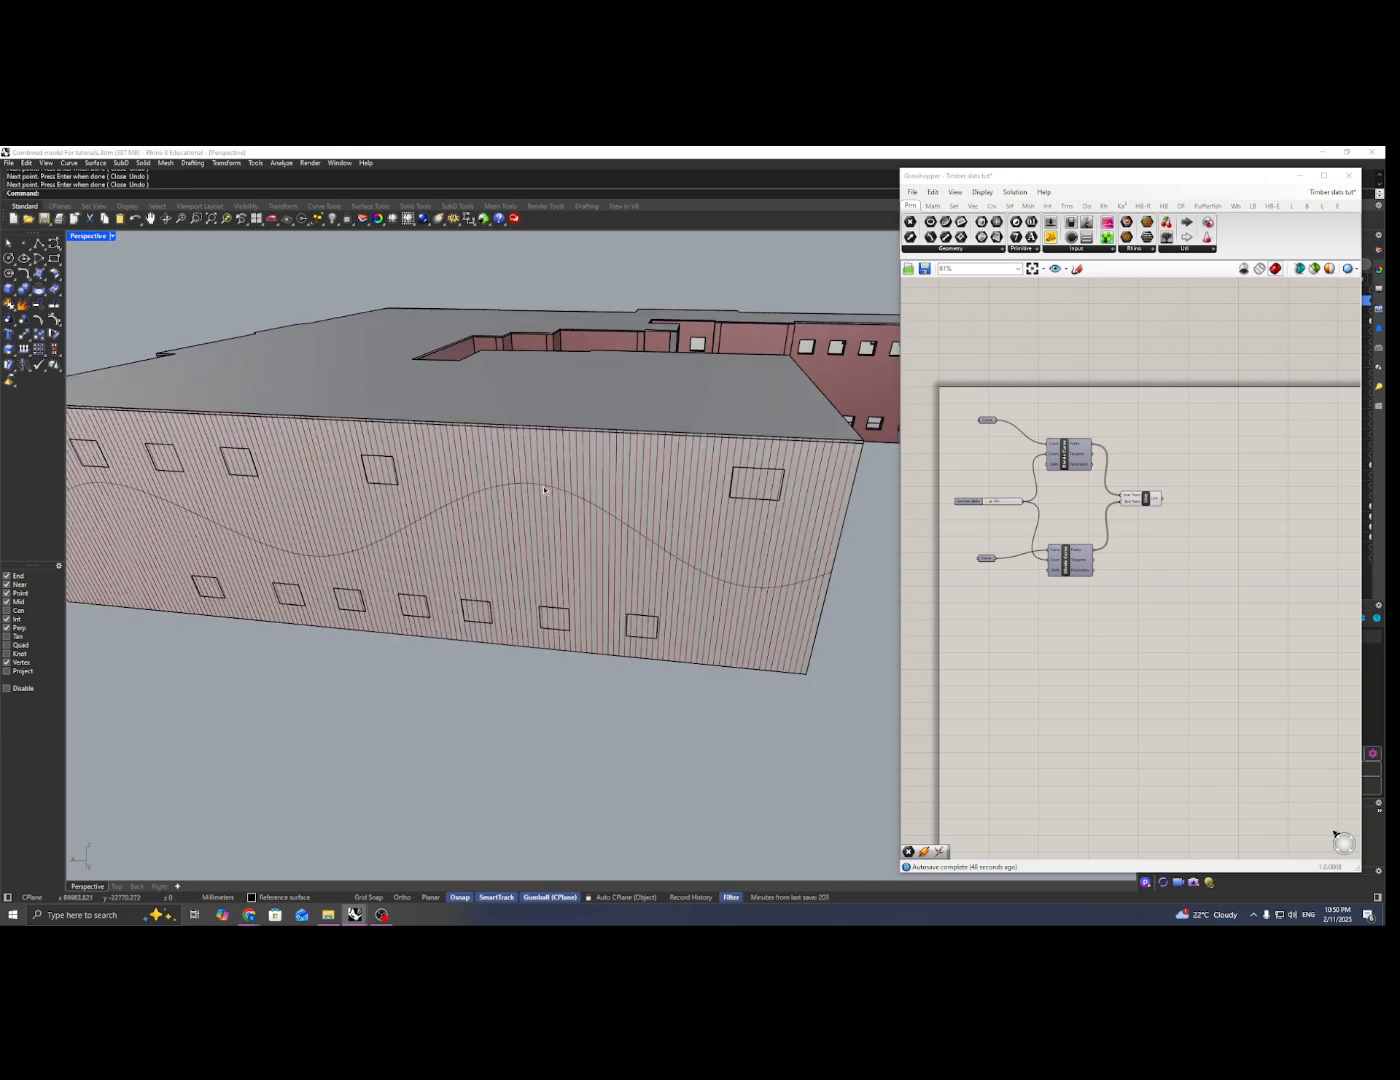
scroll(542, 490, down, 3)
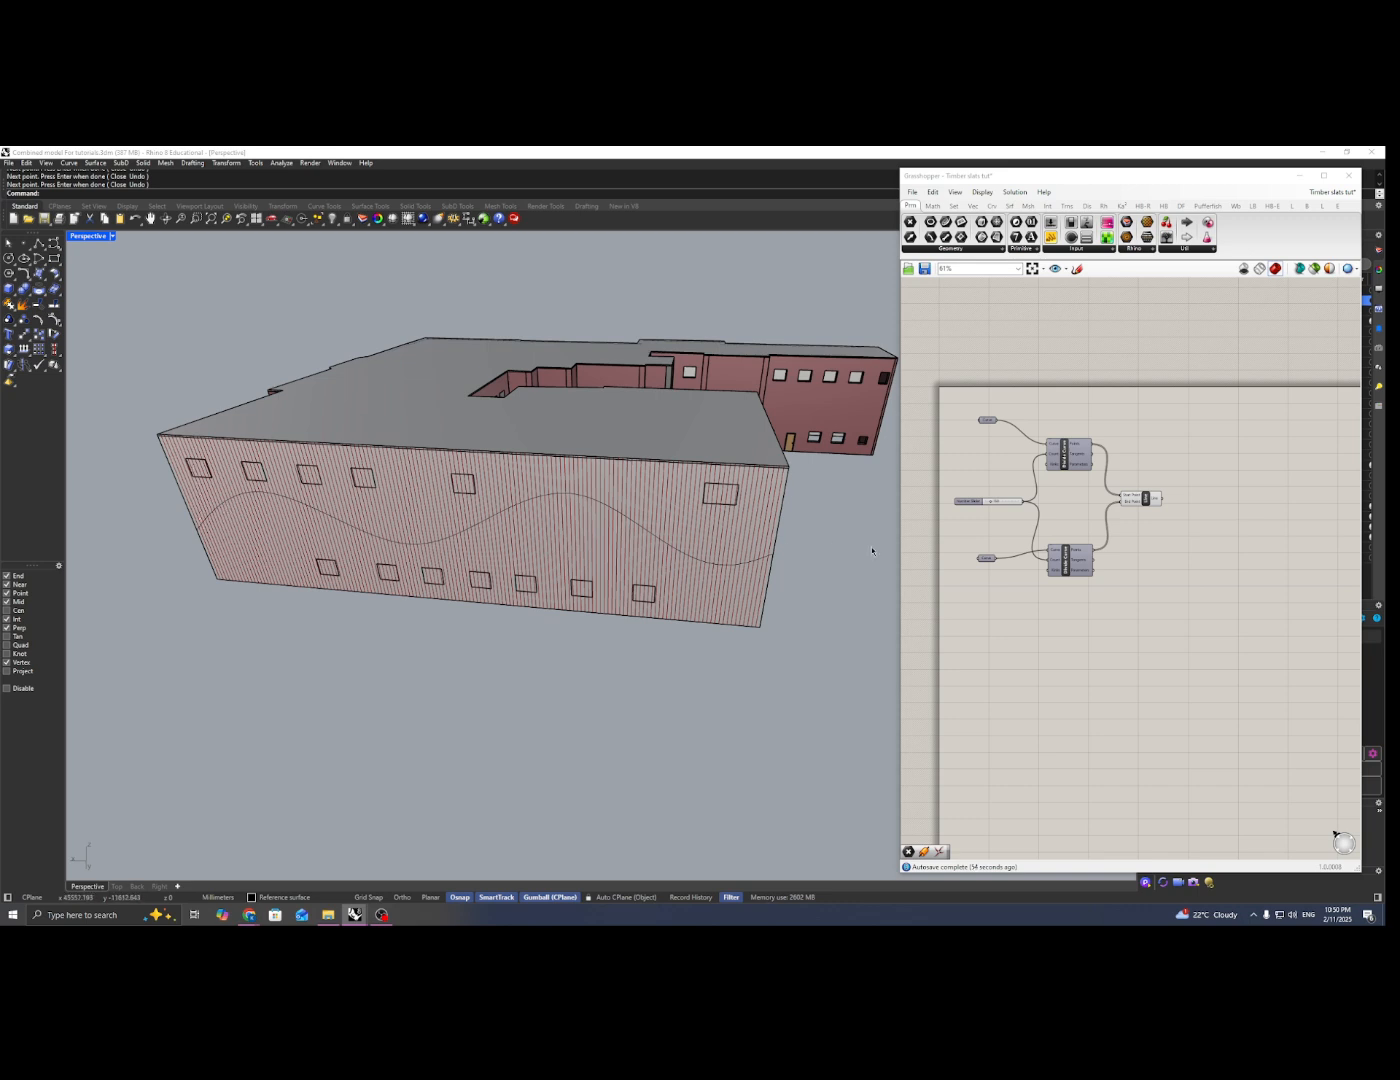
Step: Add a Curve | Curve intersection component and connect the Line output to its Curve A input
right_drag(1155, 548, 1102, 544)
double_click(1166, 529)
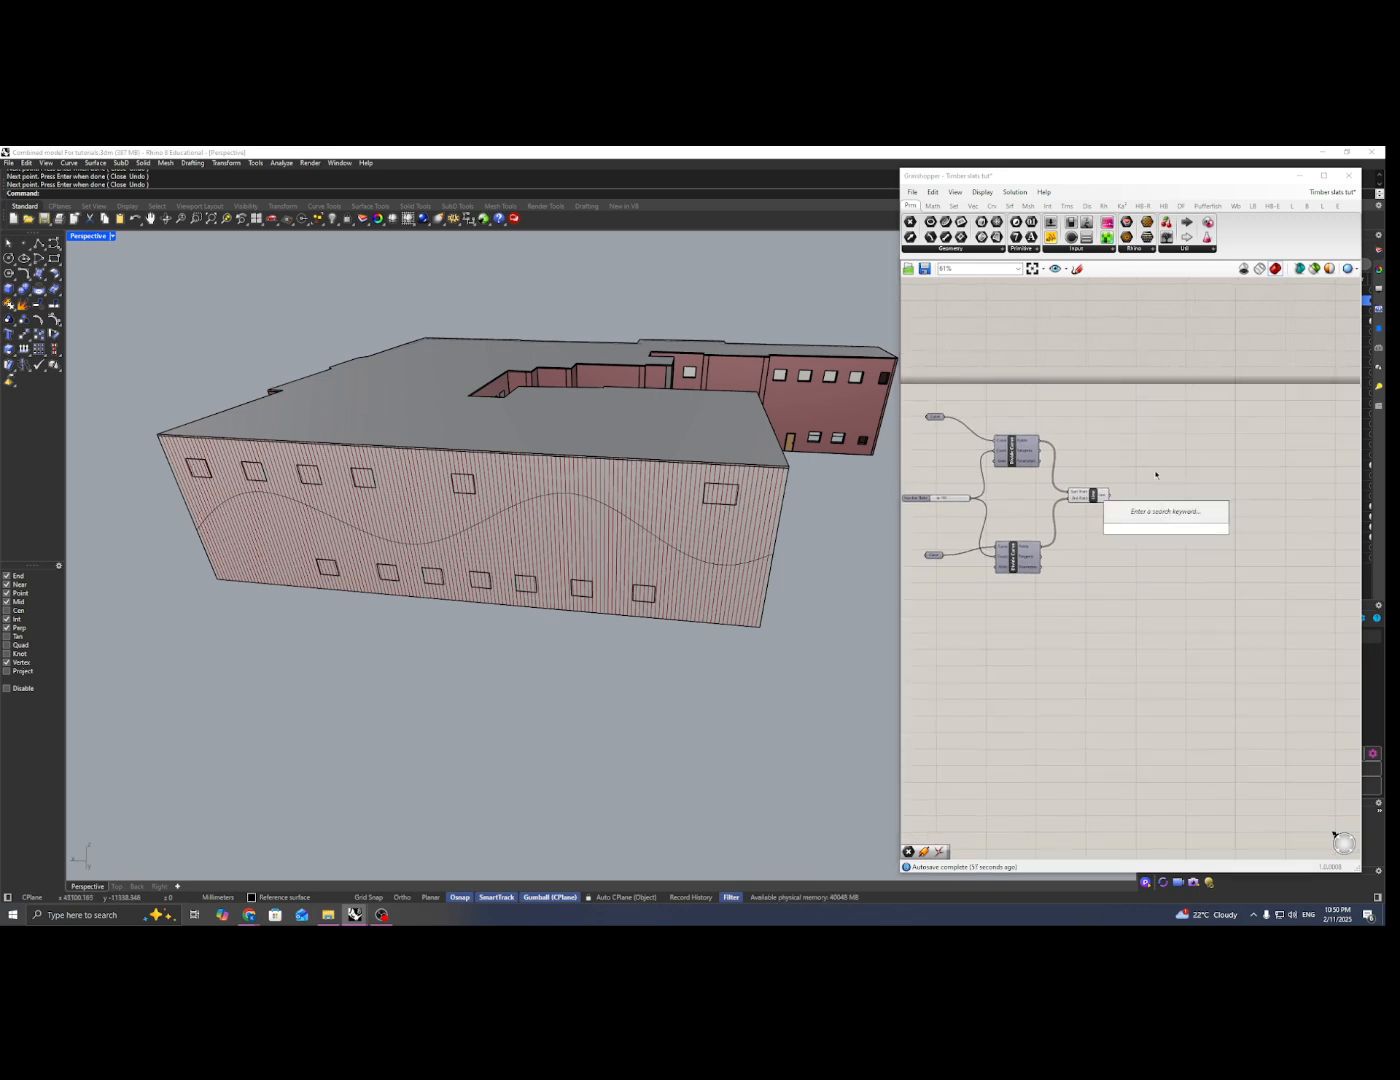
text(curvecu)
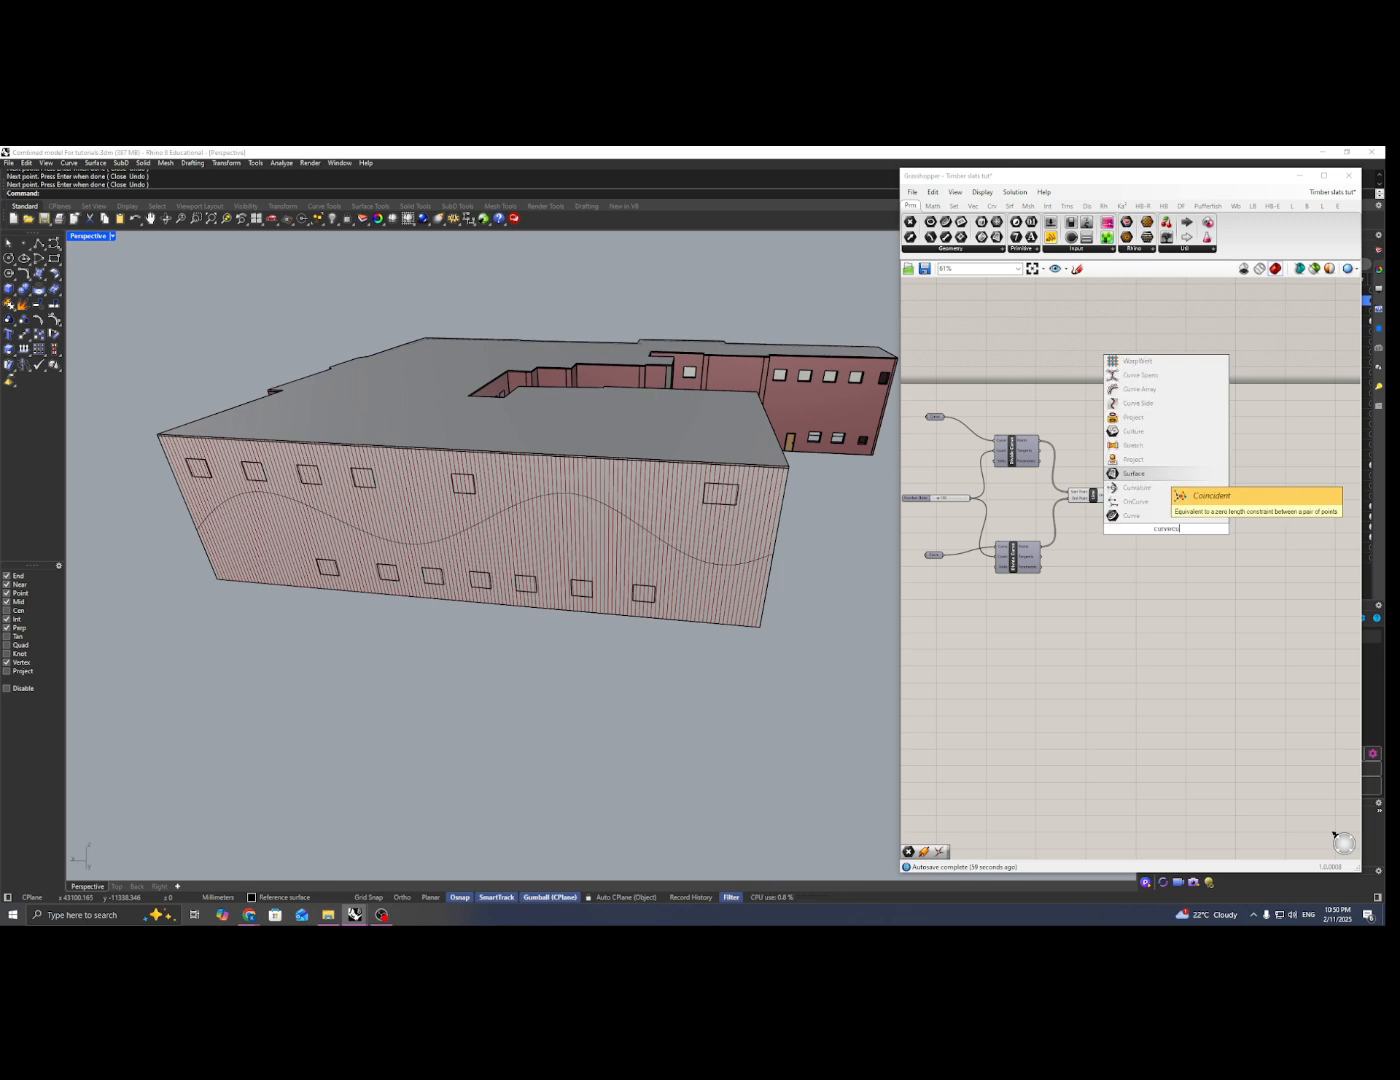
key(BackSpace)
key(BackSpace)
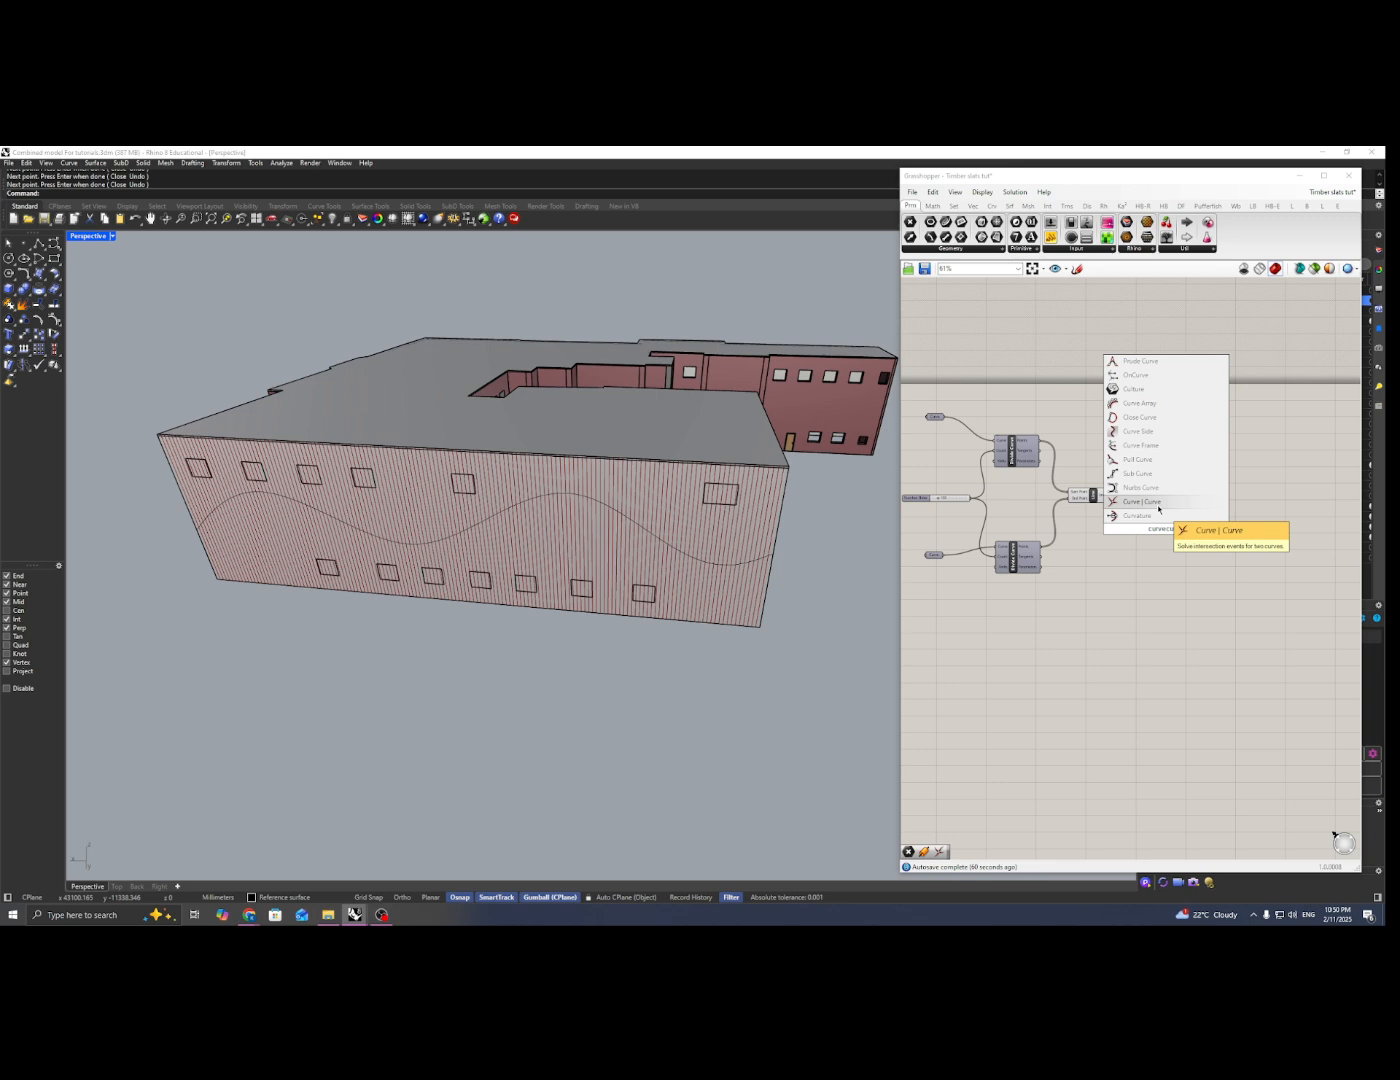
click(1158, 504)
scroll(1164, 537, up, 2)
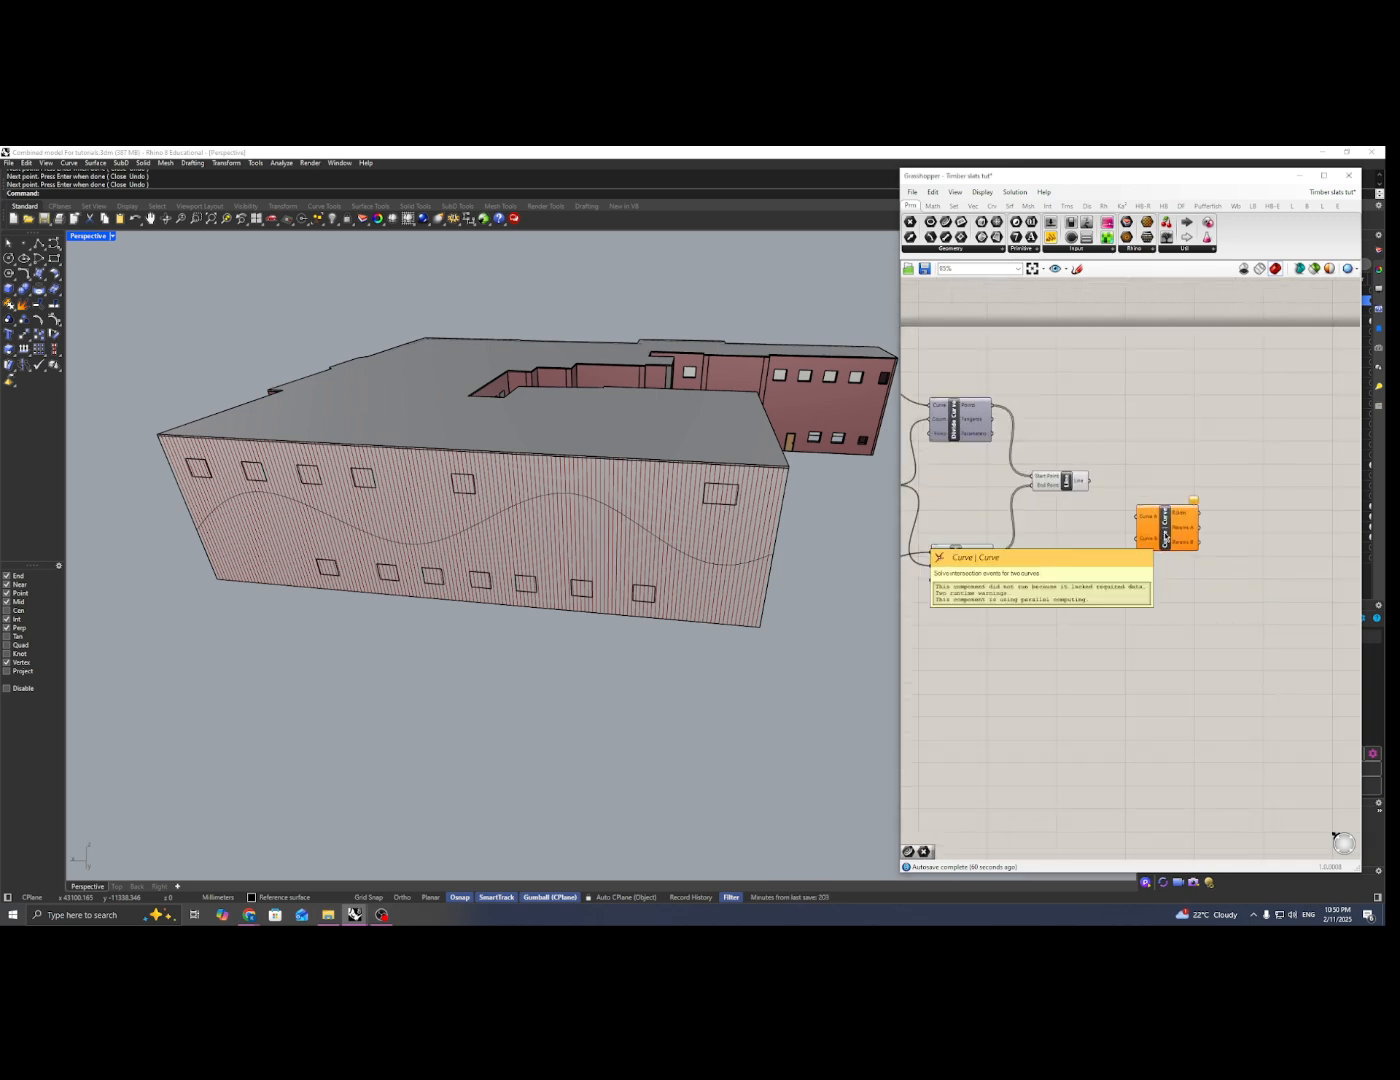
drag(1165, 537, 1177, 529)
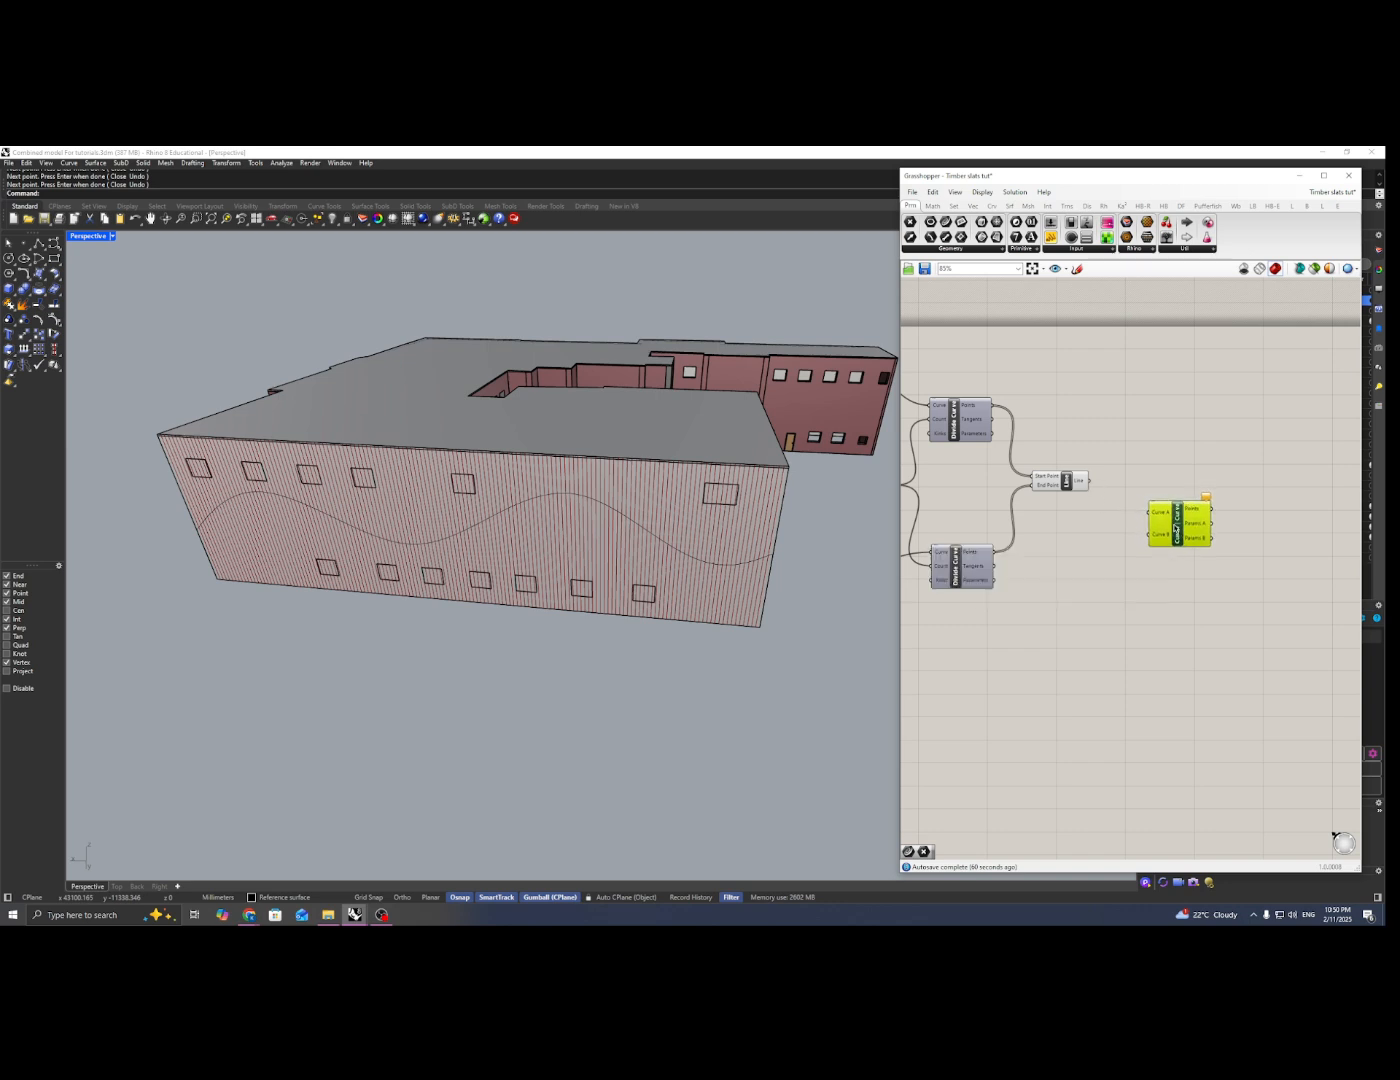
drag(1094, 489, 1151, 519)
click(1069, 481)
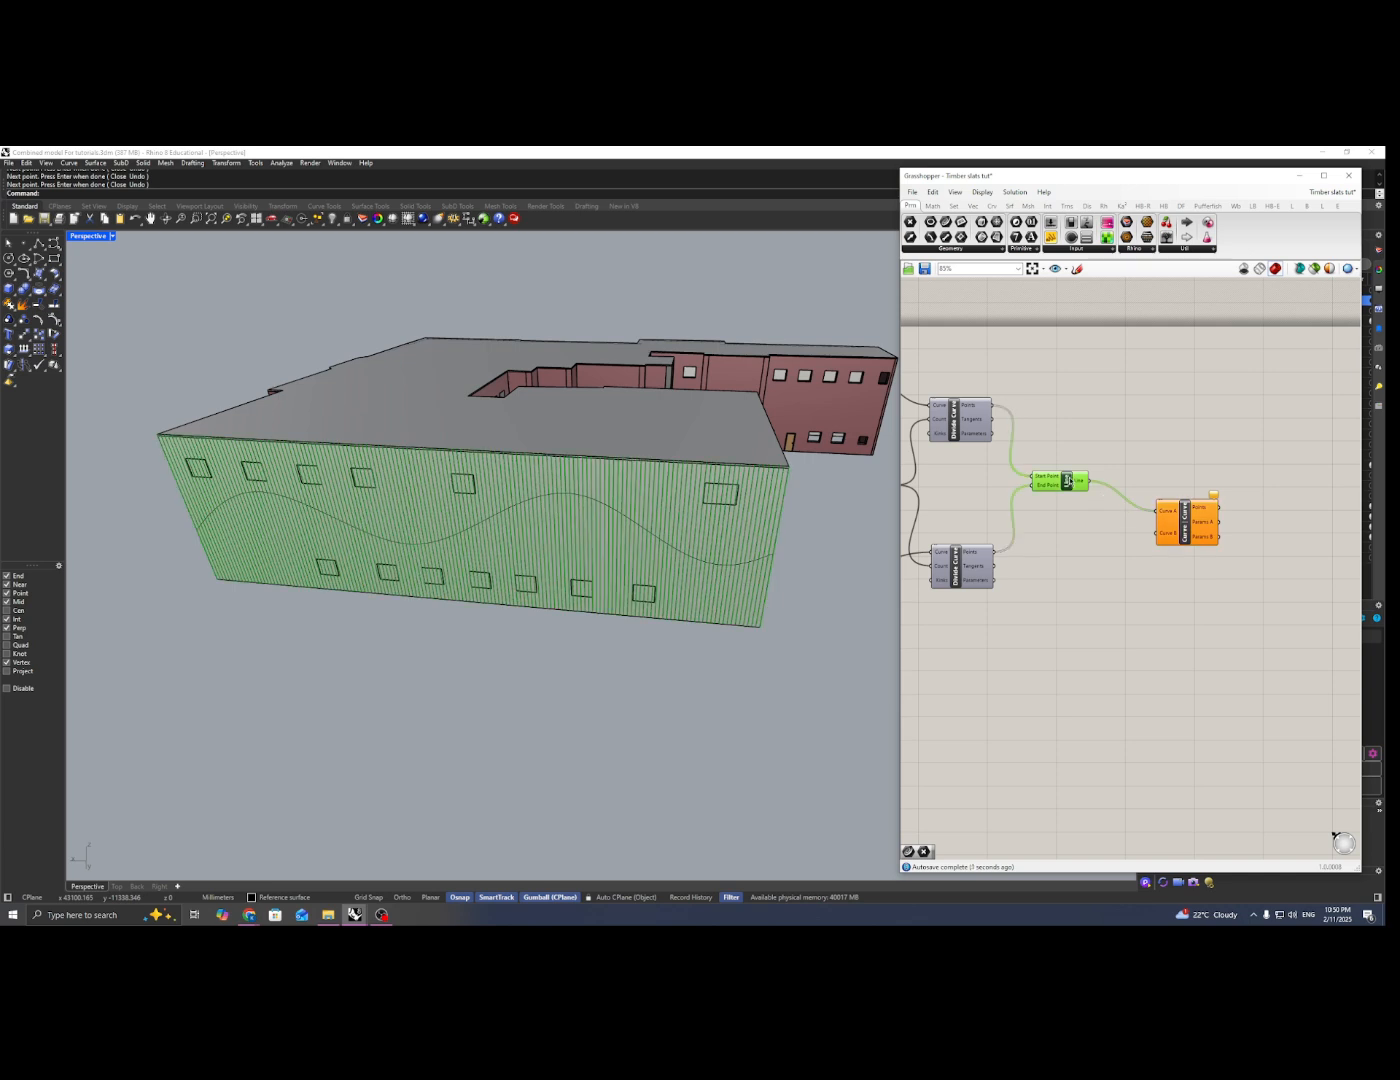
Step: Add a Curve parameter near the Curve | Curve component and reference the wavy facade curve in it
right_drag(1105, 464, 1109, 456)
double_click(1109, 546)
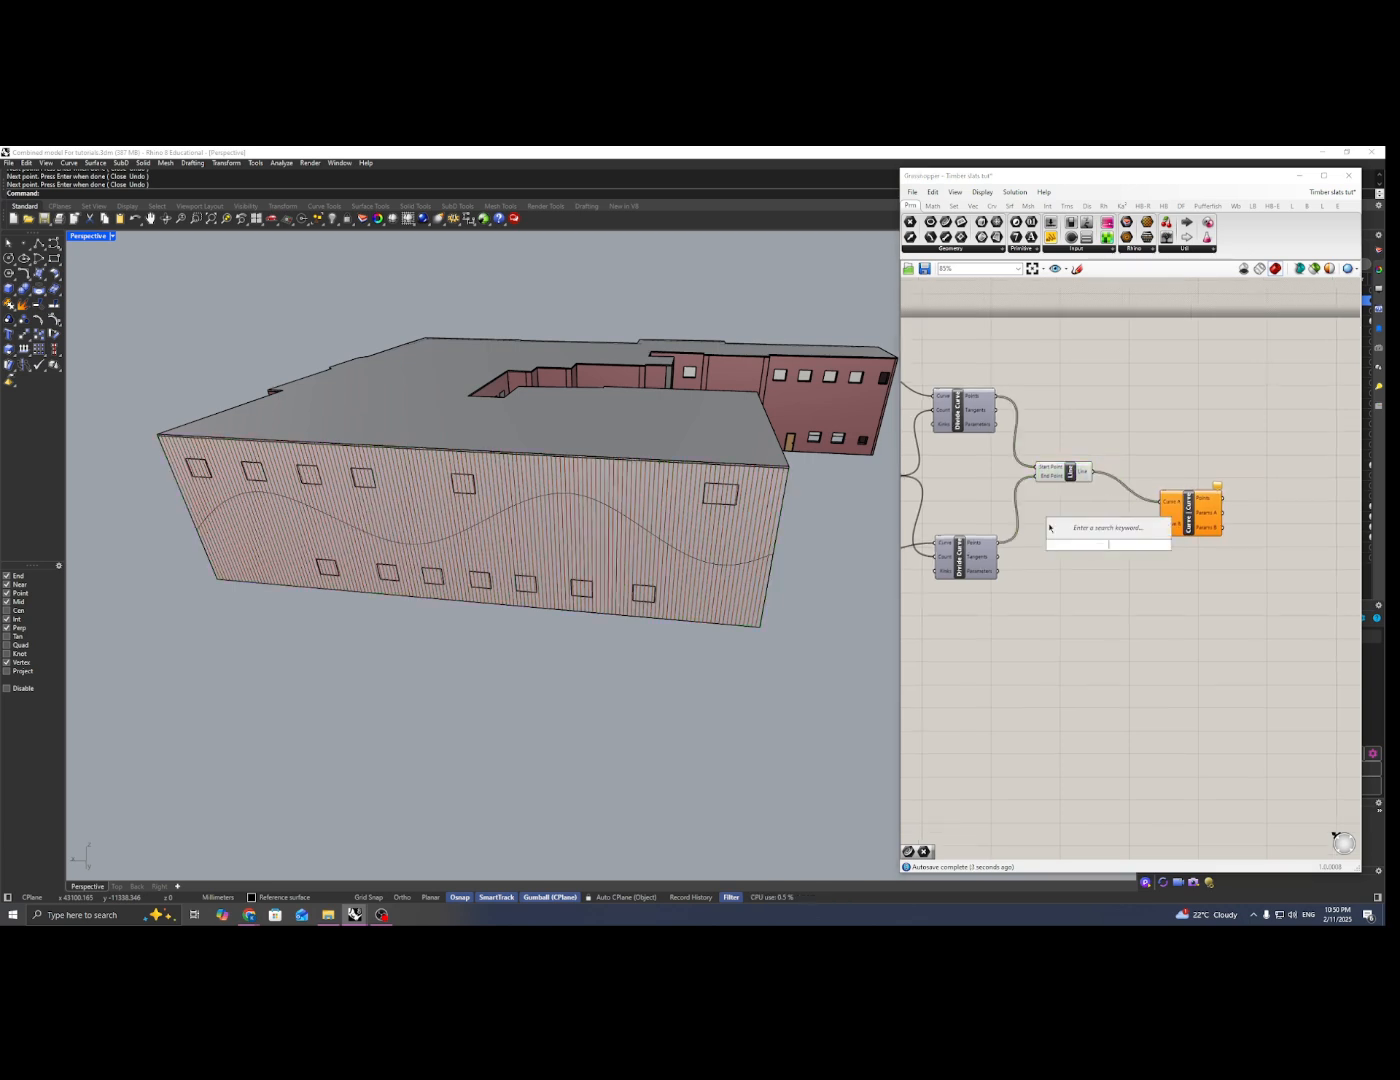
text(cur)
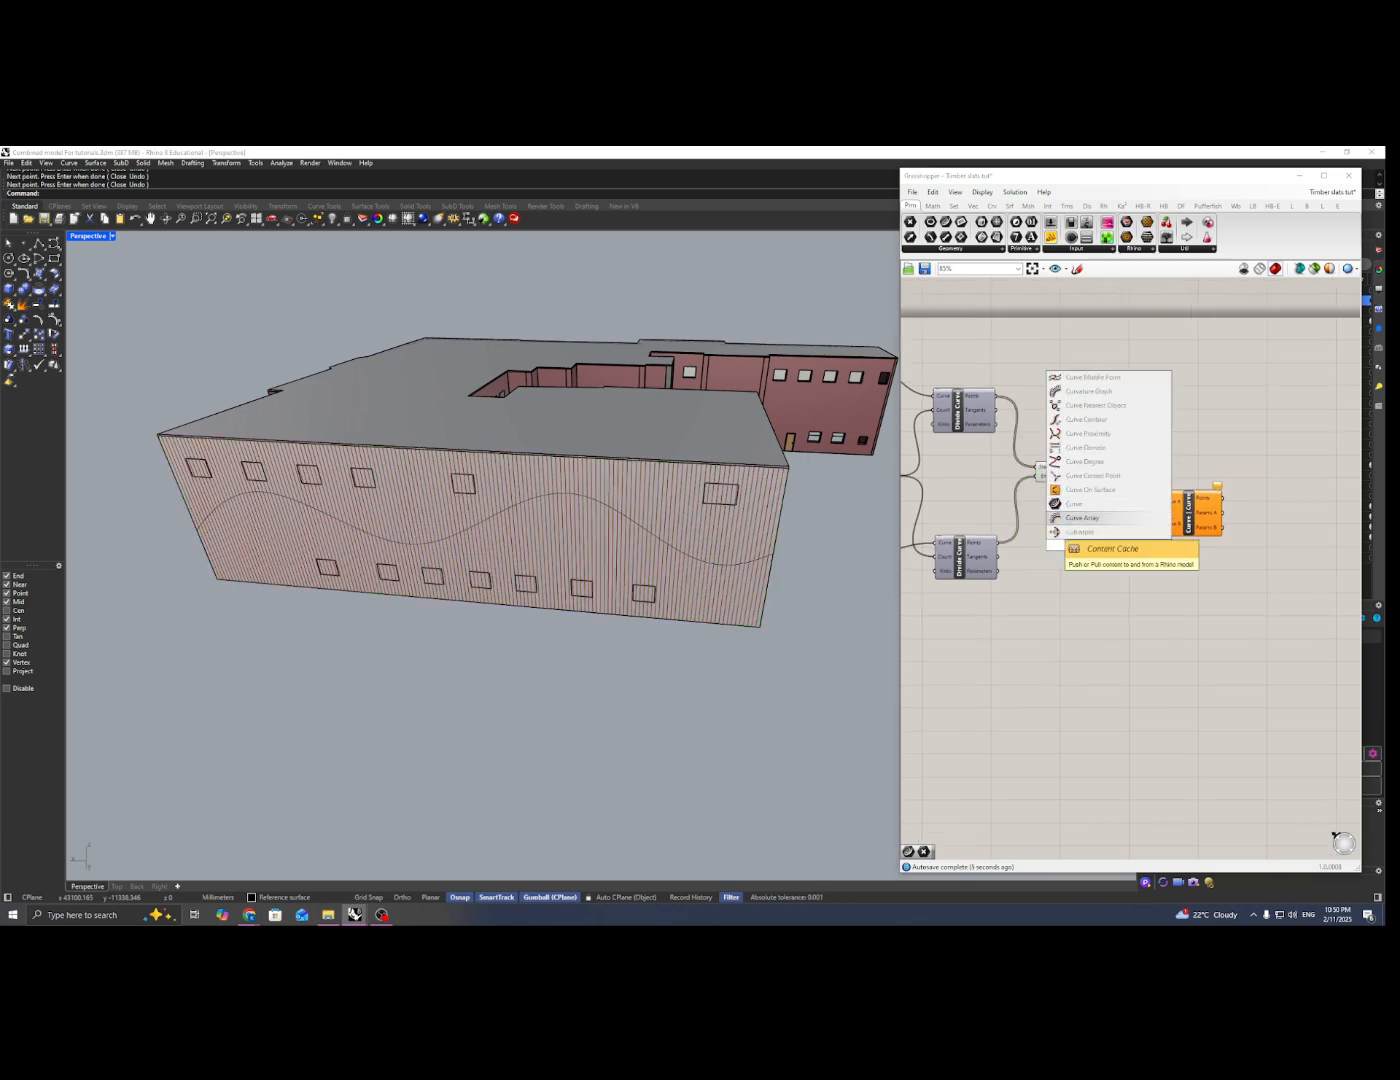
click(1074, 503)
right_click(1105, 545)
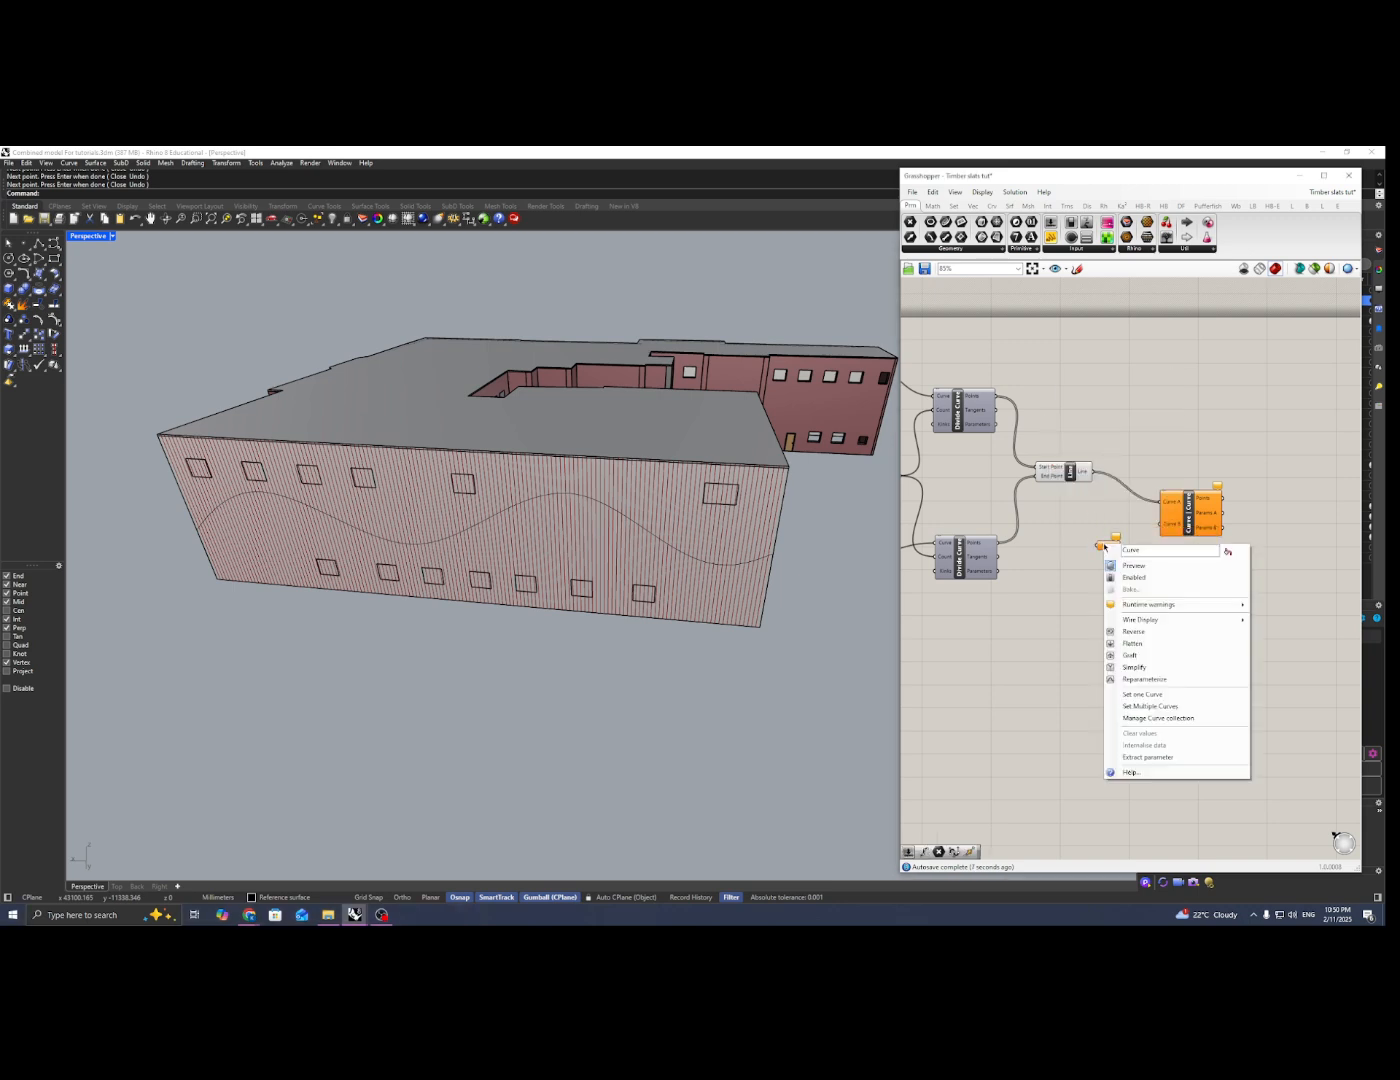
click(1149, 694)
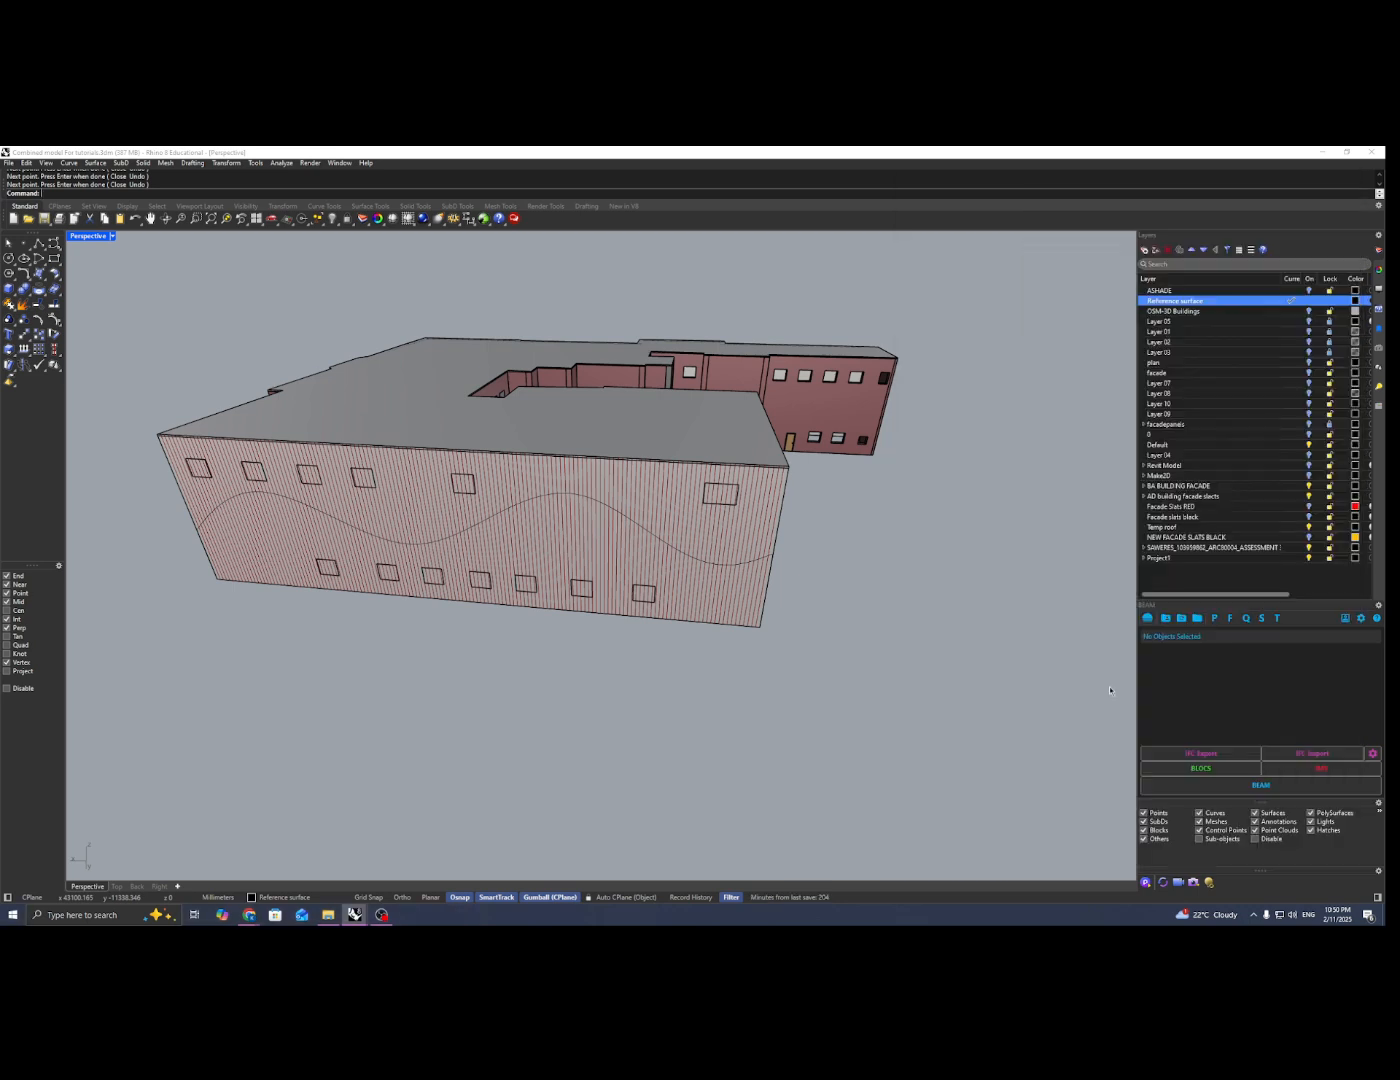
click(206, 525)
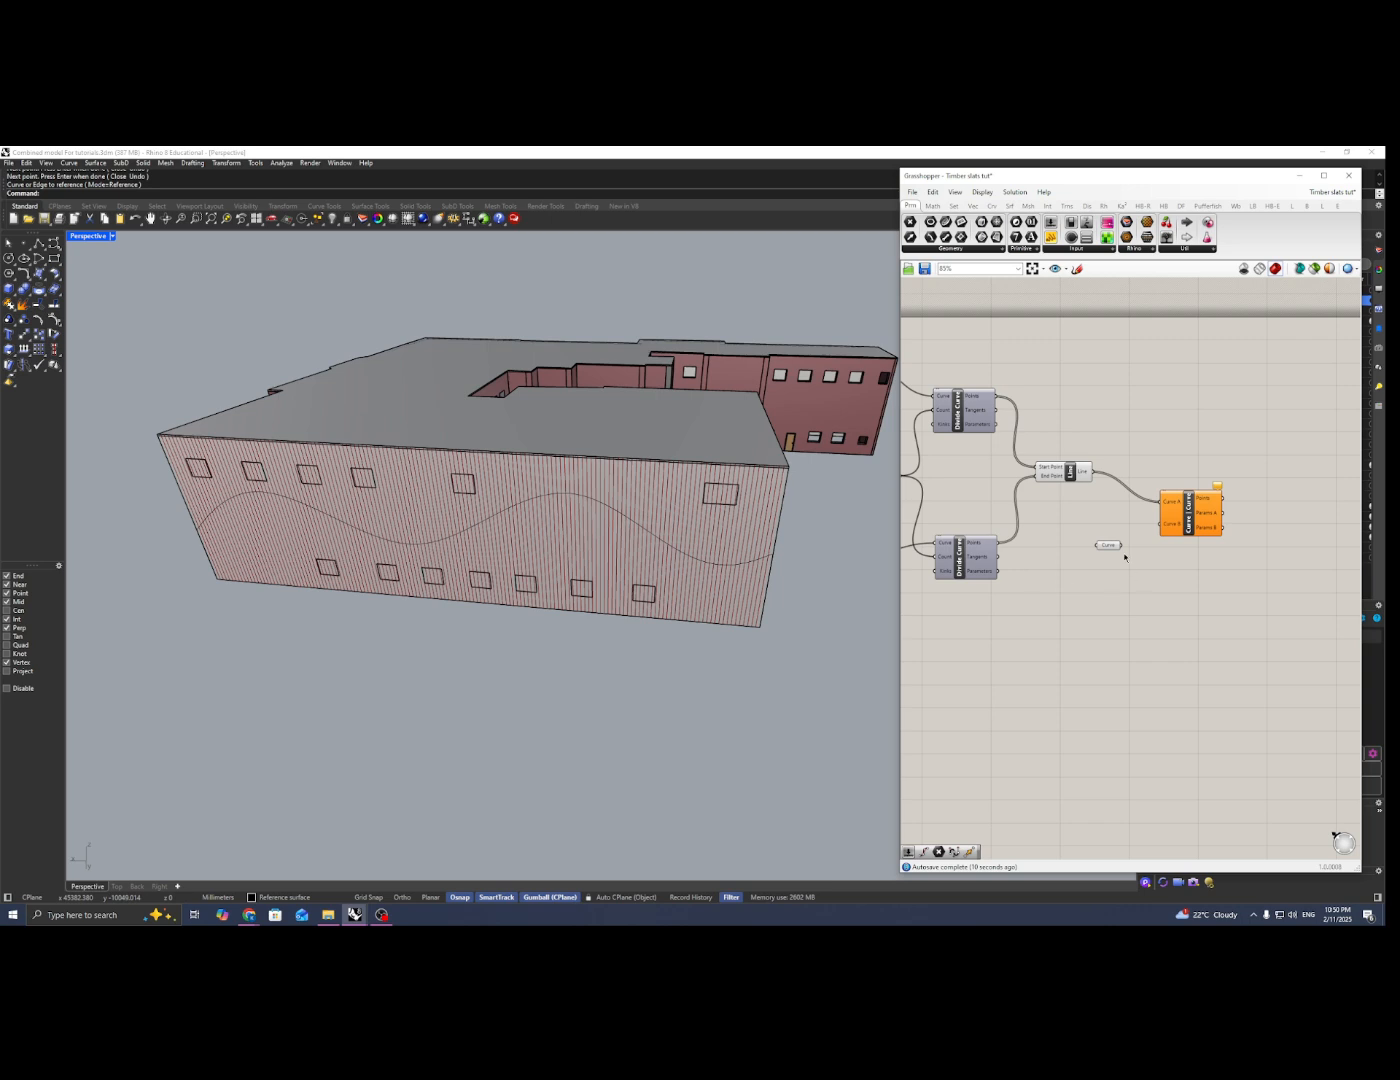
Step: Connect the wavy Curve parameter to the Curve B input of Curve | Curve and check the intersections on the facade
drag(1122, 546, 1182, 517)
right_drag(600, 610, 655, 569)
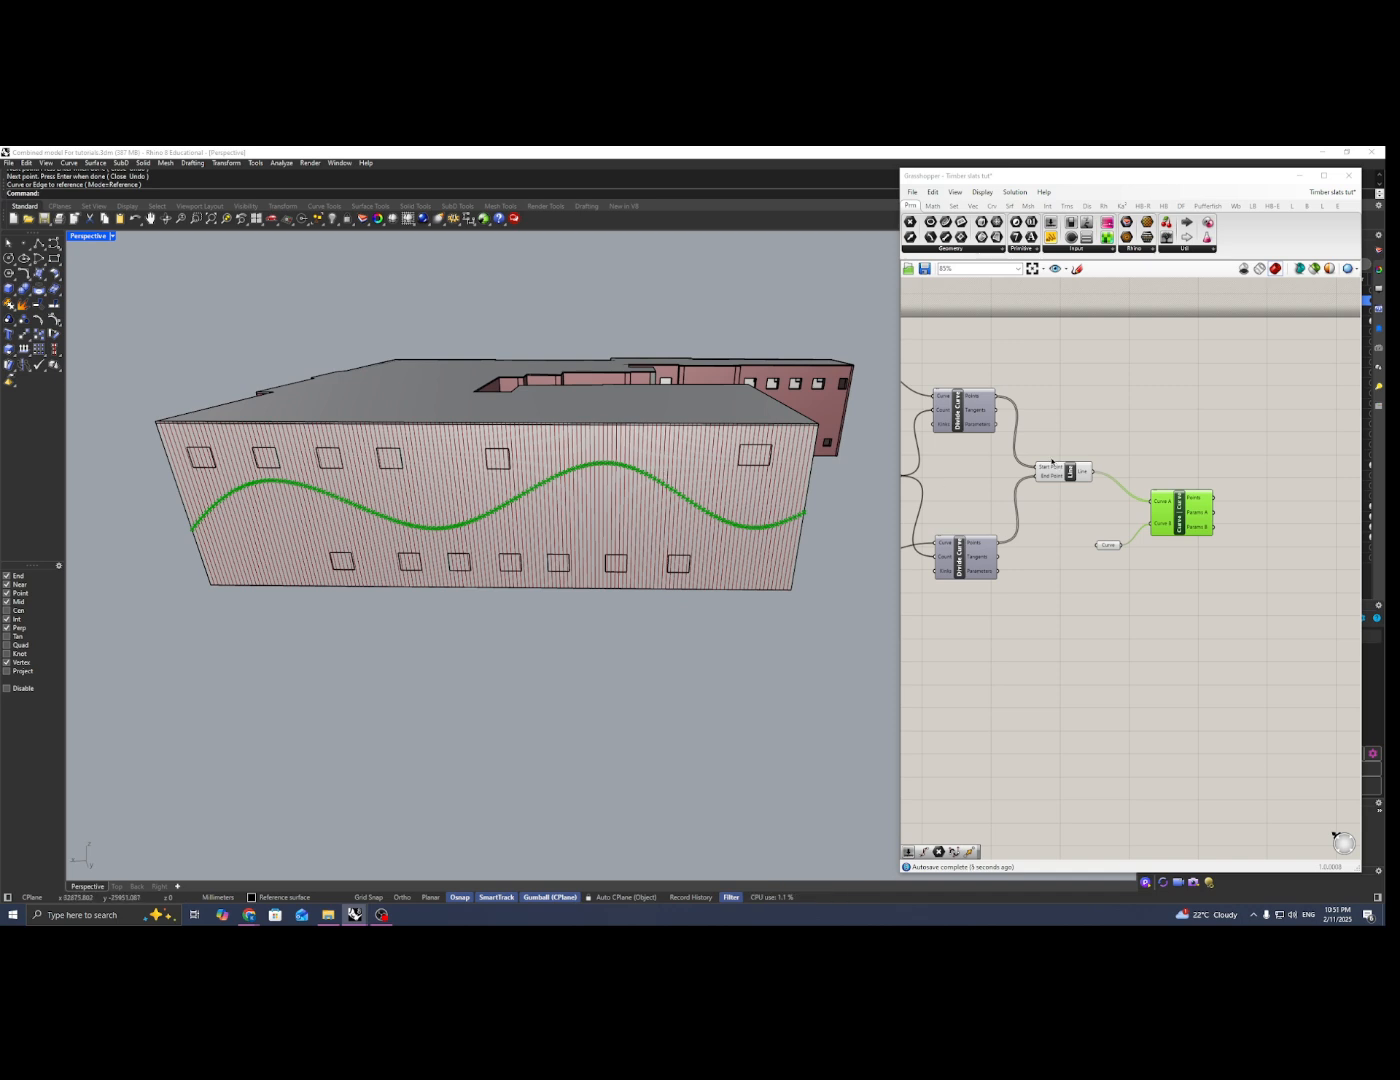
click(1070, 470)
click(1114, 547)
click(1101, 524)
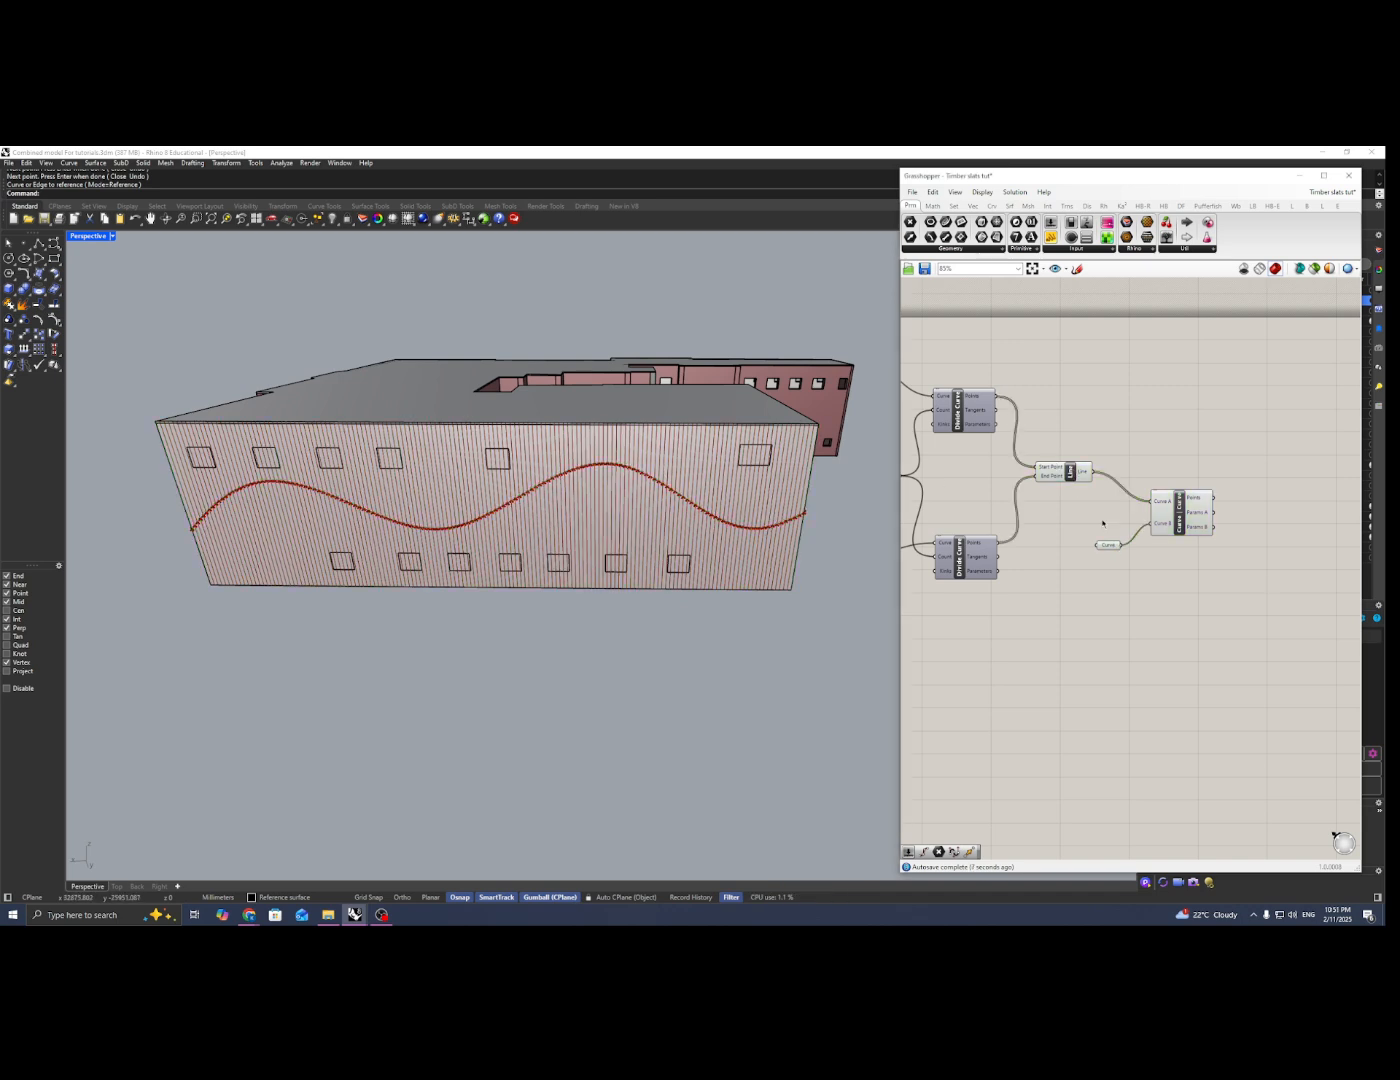
right_drag(1070, 550, 1092, 554)
scroll(1091, 553, down, 1)
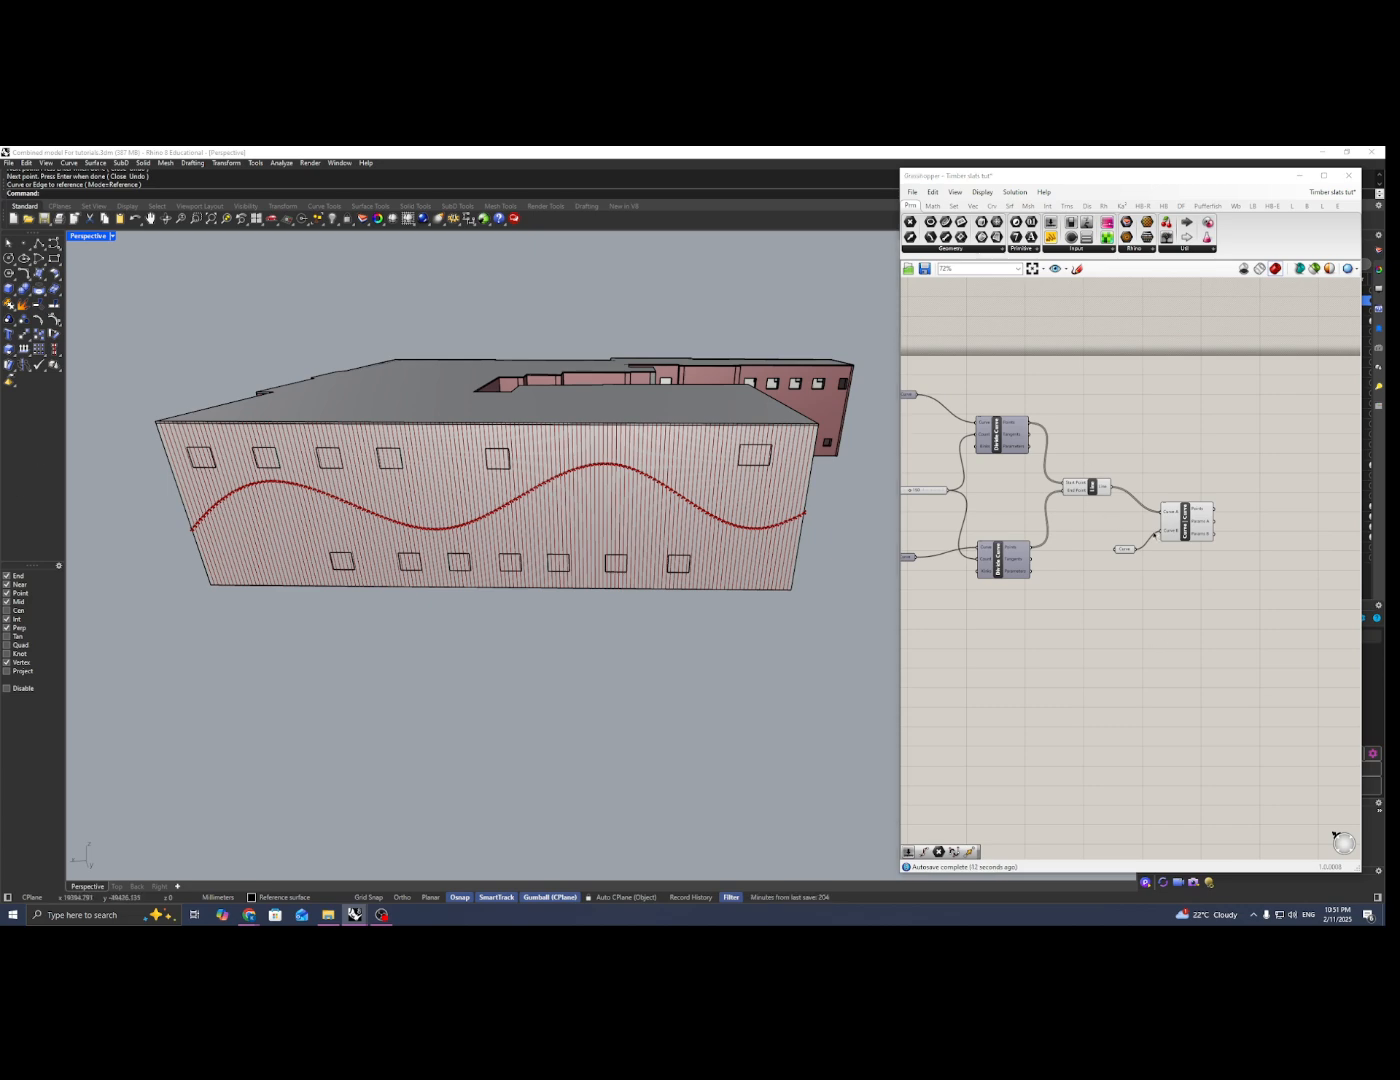
Step: Add a Point parameter and connect the Points output of Curve | Curve to it
right_drag(1275, 521, 1212, 509)
double_click(1212, 508)
text(point)
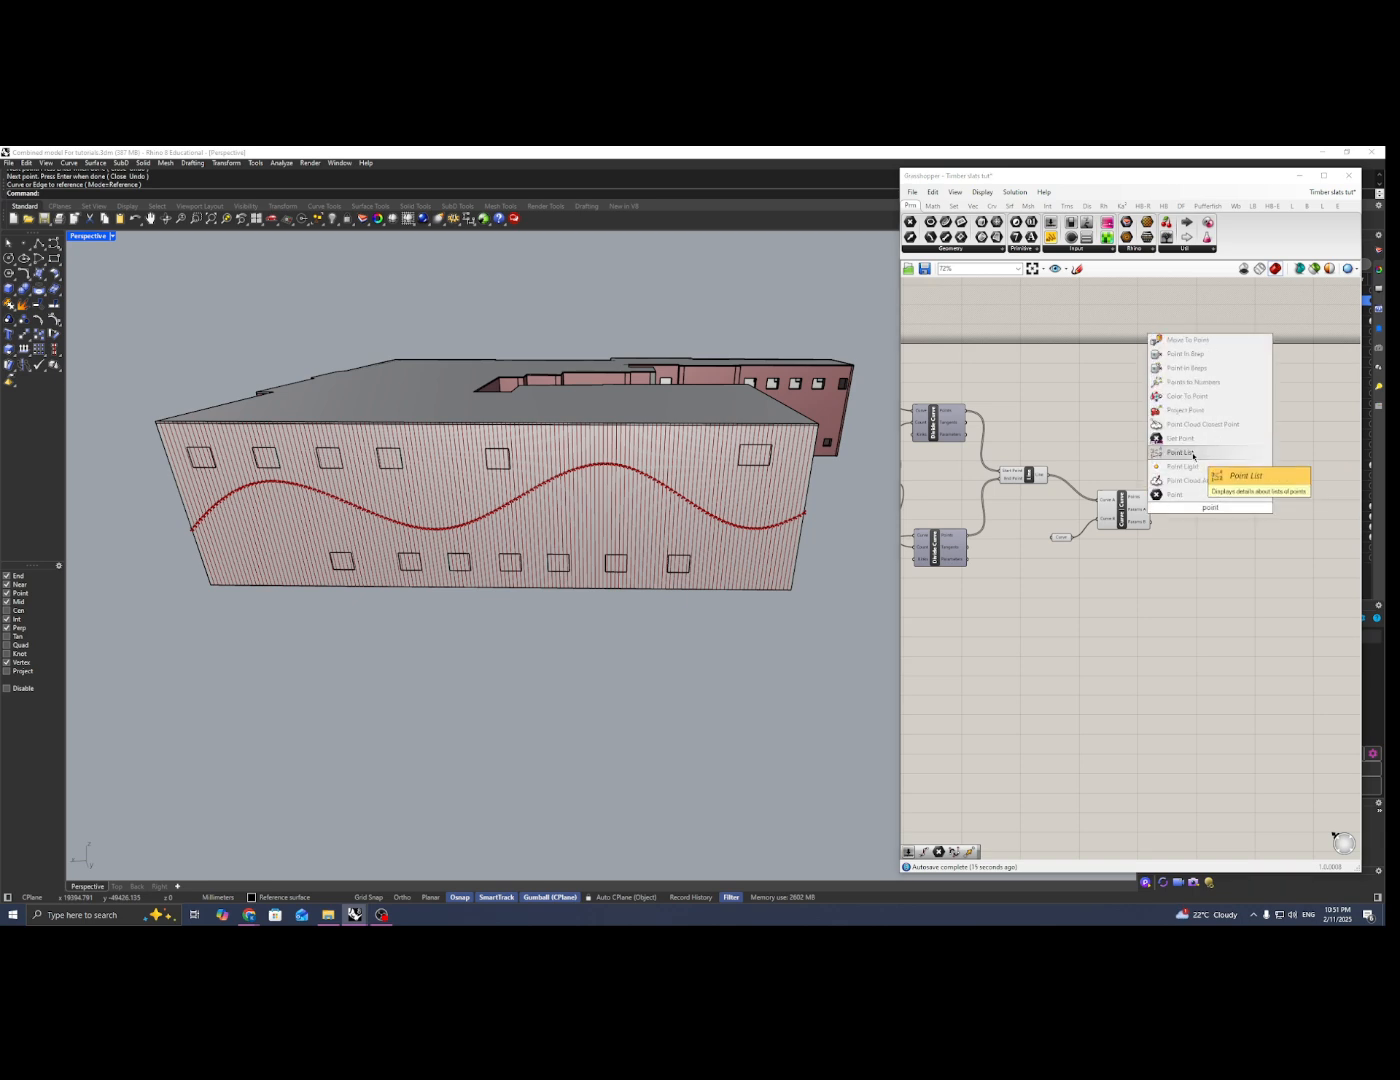
click(1193, 496)
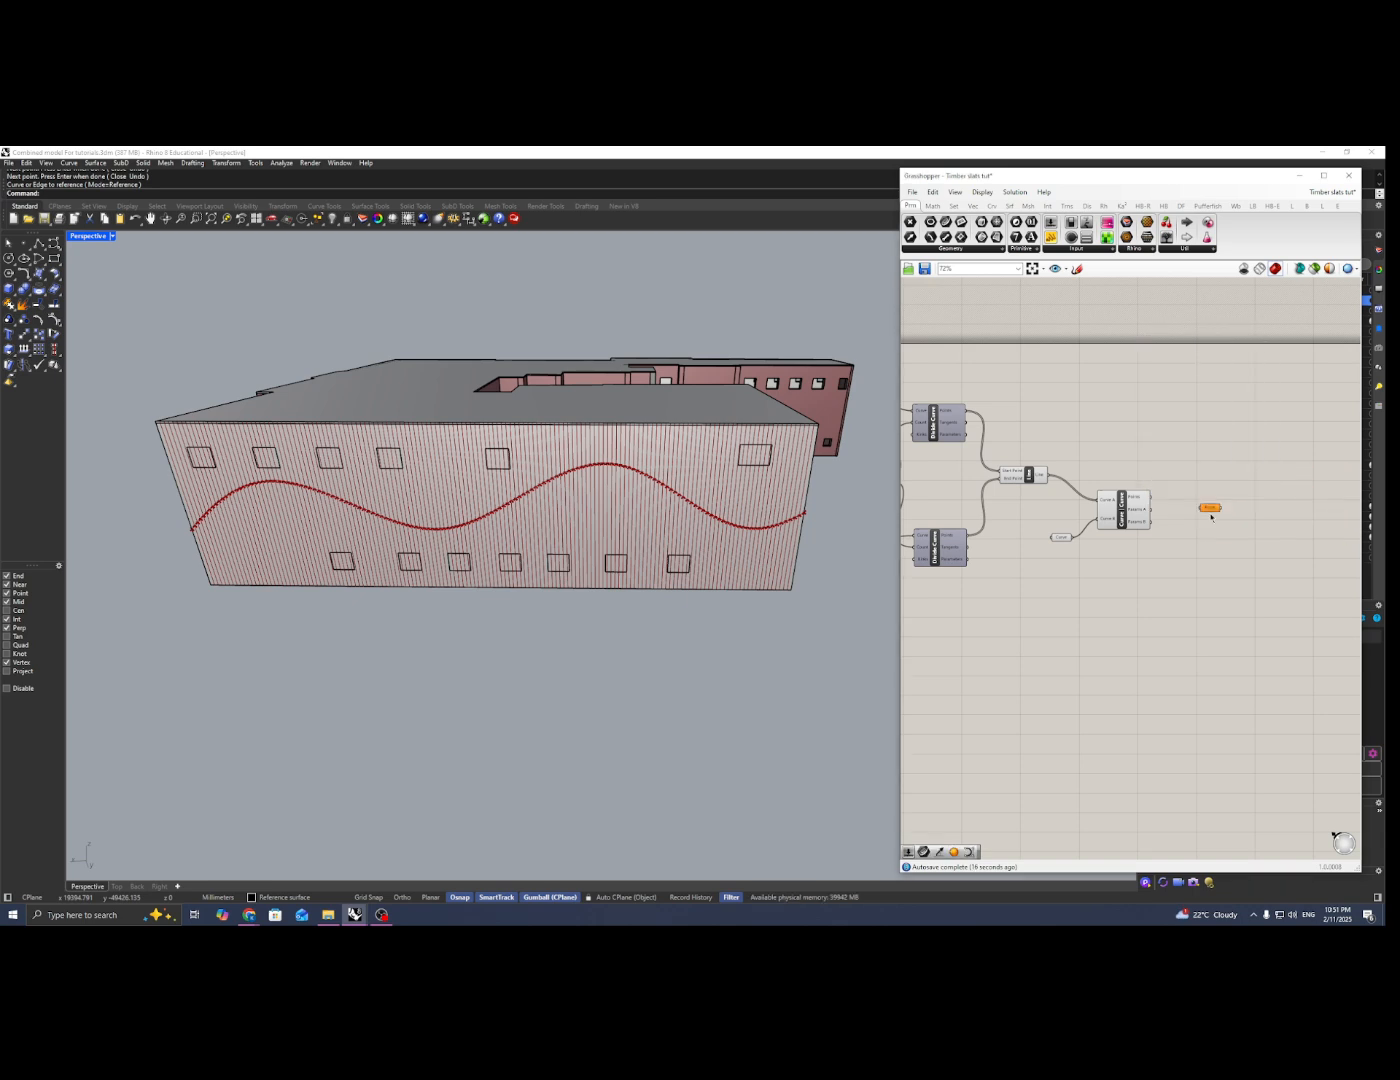
mouse_move(1209, 508)
mouse_down()
mouse_move(1180, 501)
mouse_move(1208, 484)
mouse_up()
click(1138, 434)
Step: Turn off the preview of the wavy Curve parameter and the Curve | Curve component, then select the Point parameter
drag(1138, 436, 995, 590)
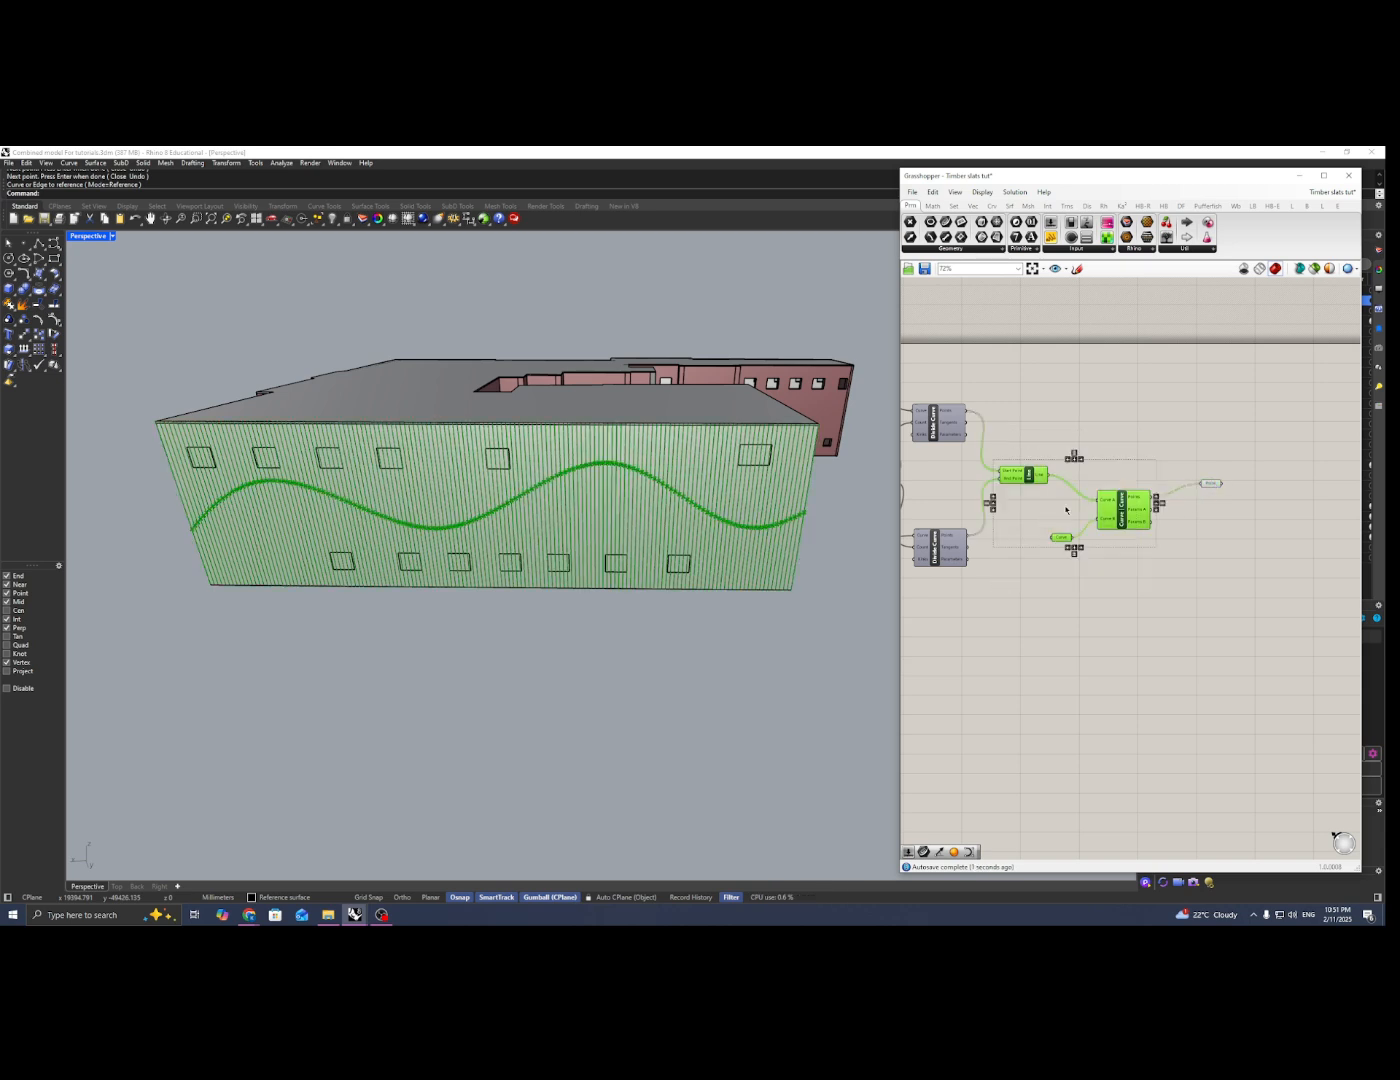
drag(1137, 434, 1053, 566)
right_click(1092, 445)
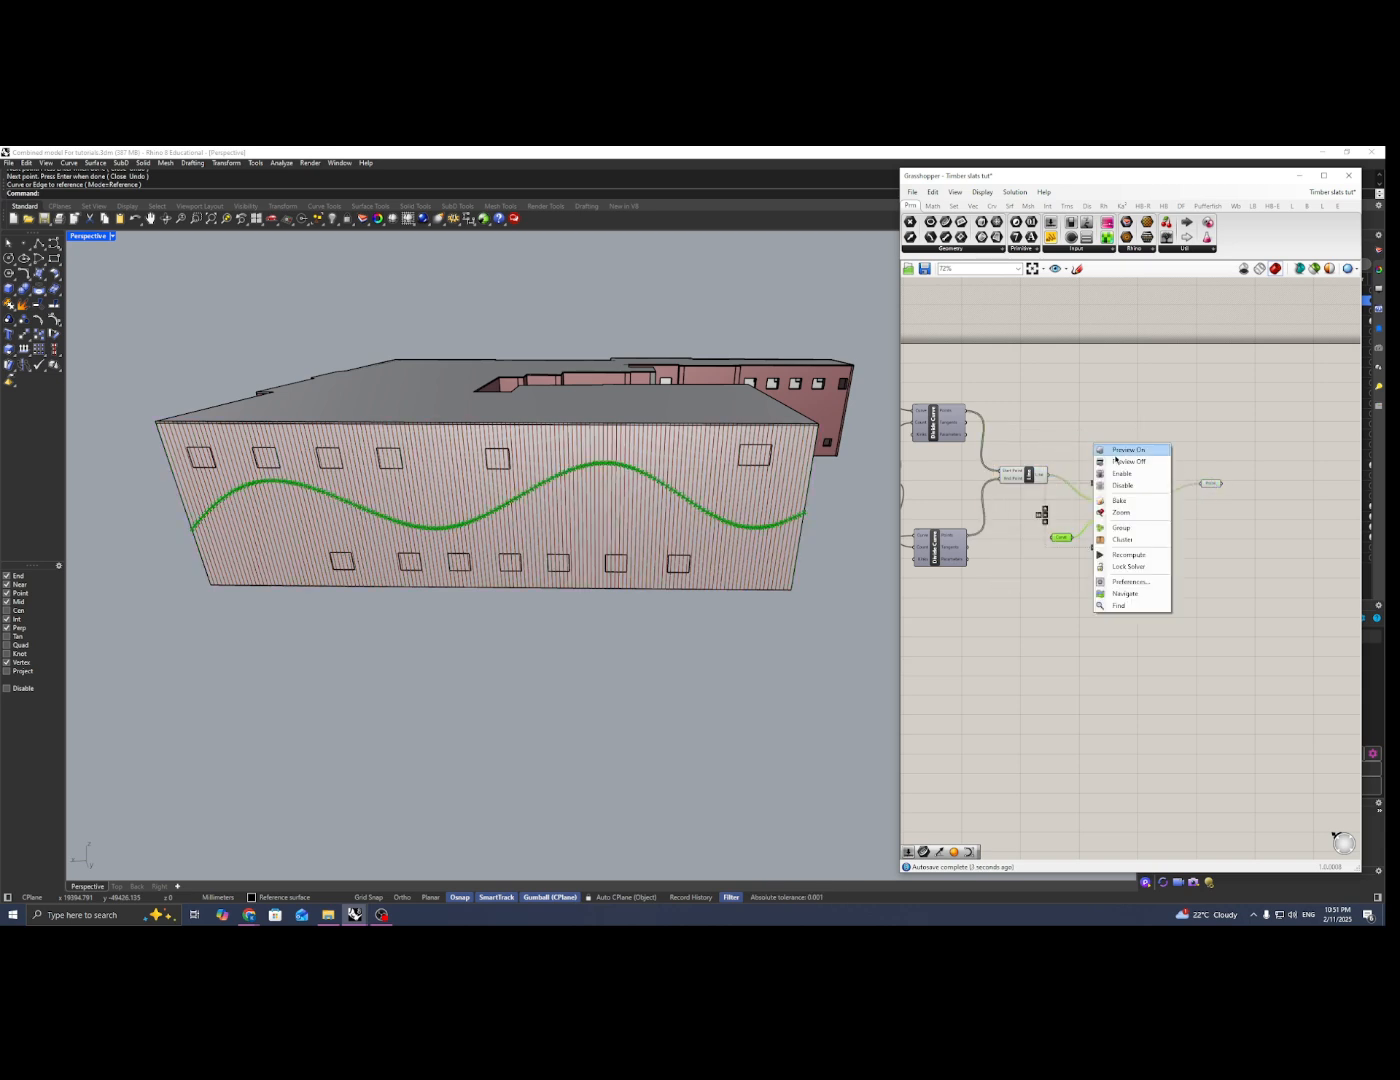
click(1124, 460)
right_drag(1125, 454, 1068, 439)
drag(1154, 469, 1171, 472)
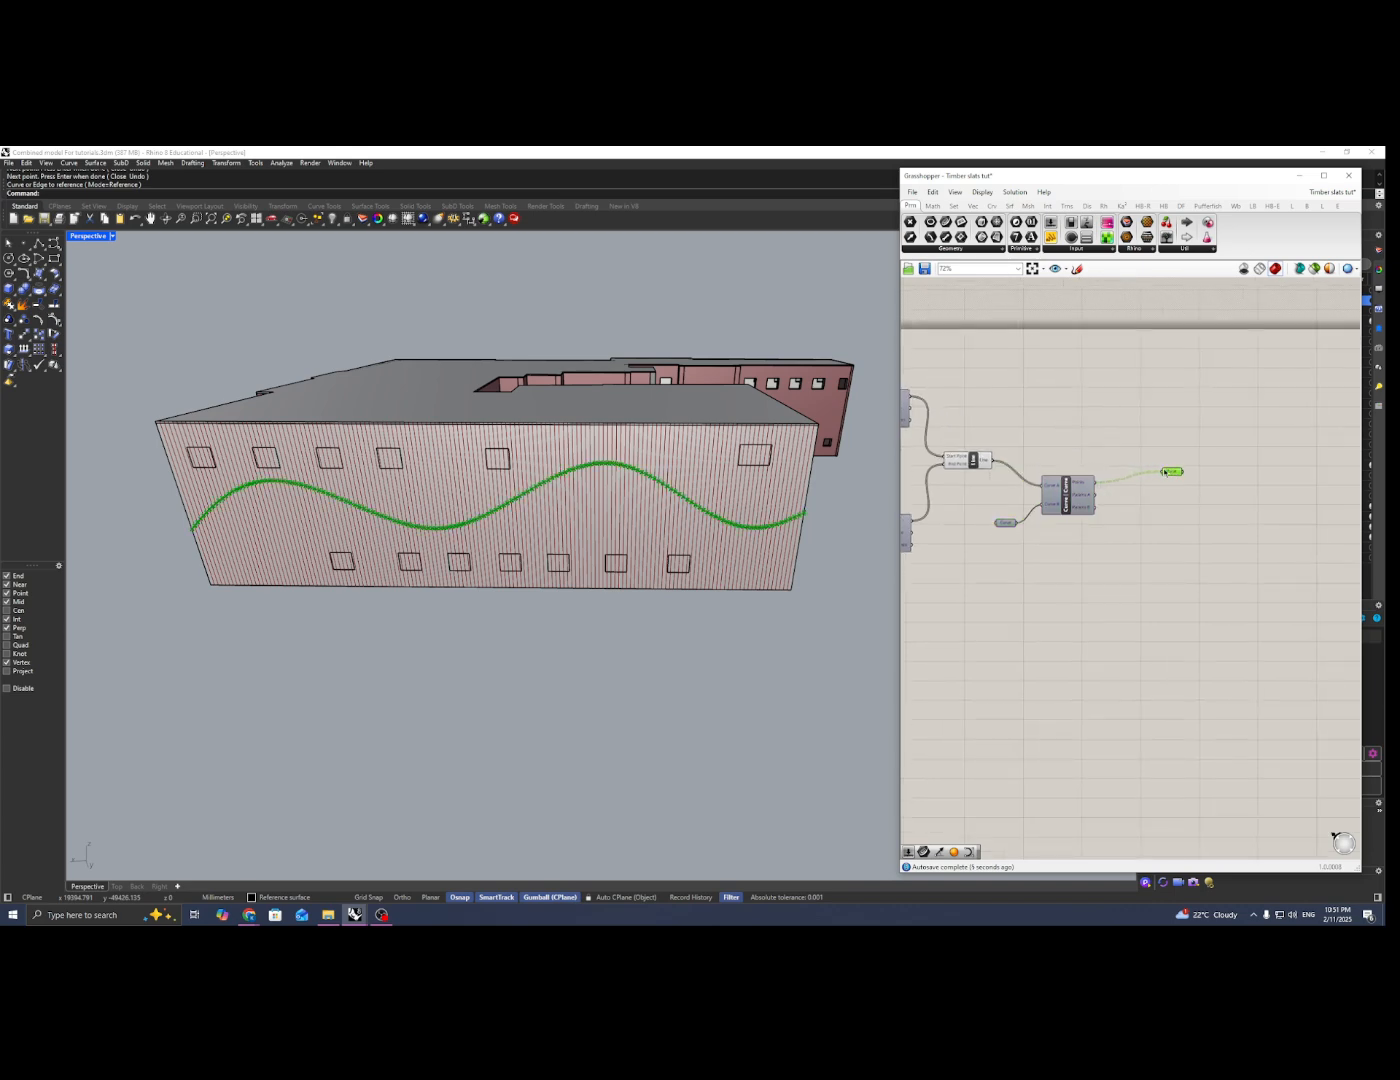
Step: Examine the intersection points along the facade from several perspective angles and in the Top view
right_drag(613, 549, 775, 572)
scroll(370, 533, up, 4)
scroll(376, 543, down, 4)
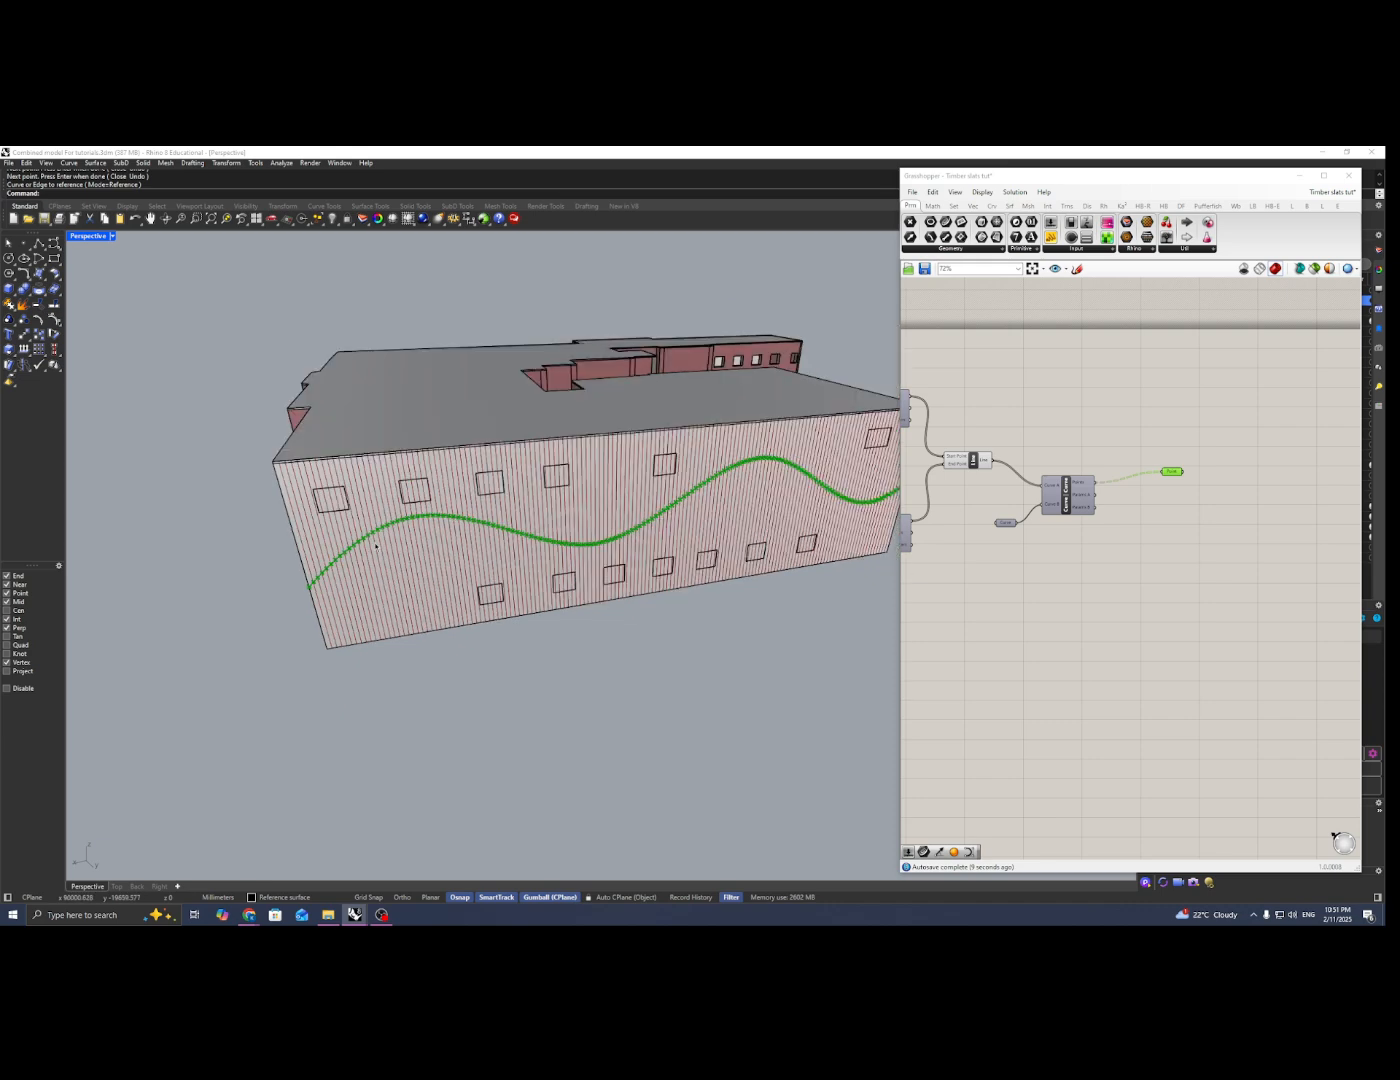
right_drag(373, 541, 398, 520)
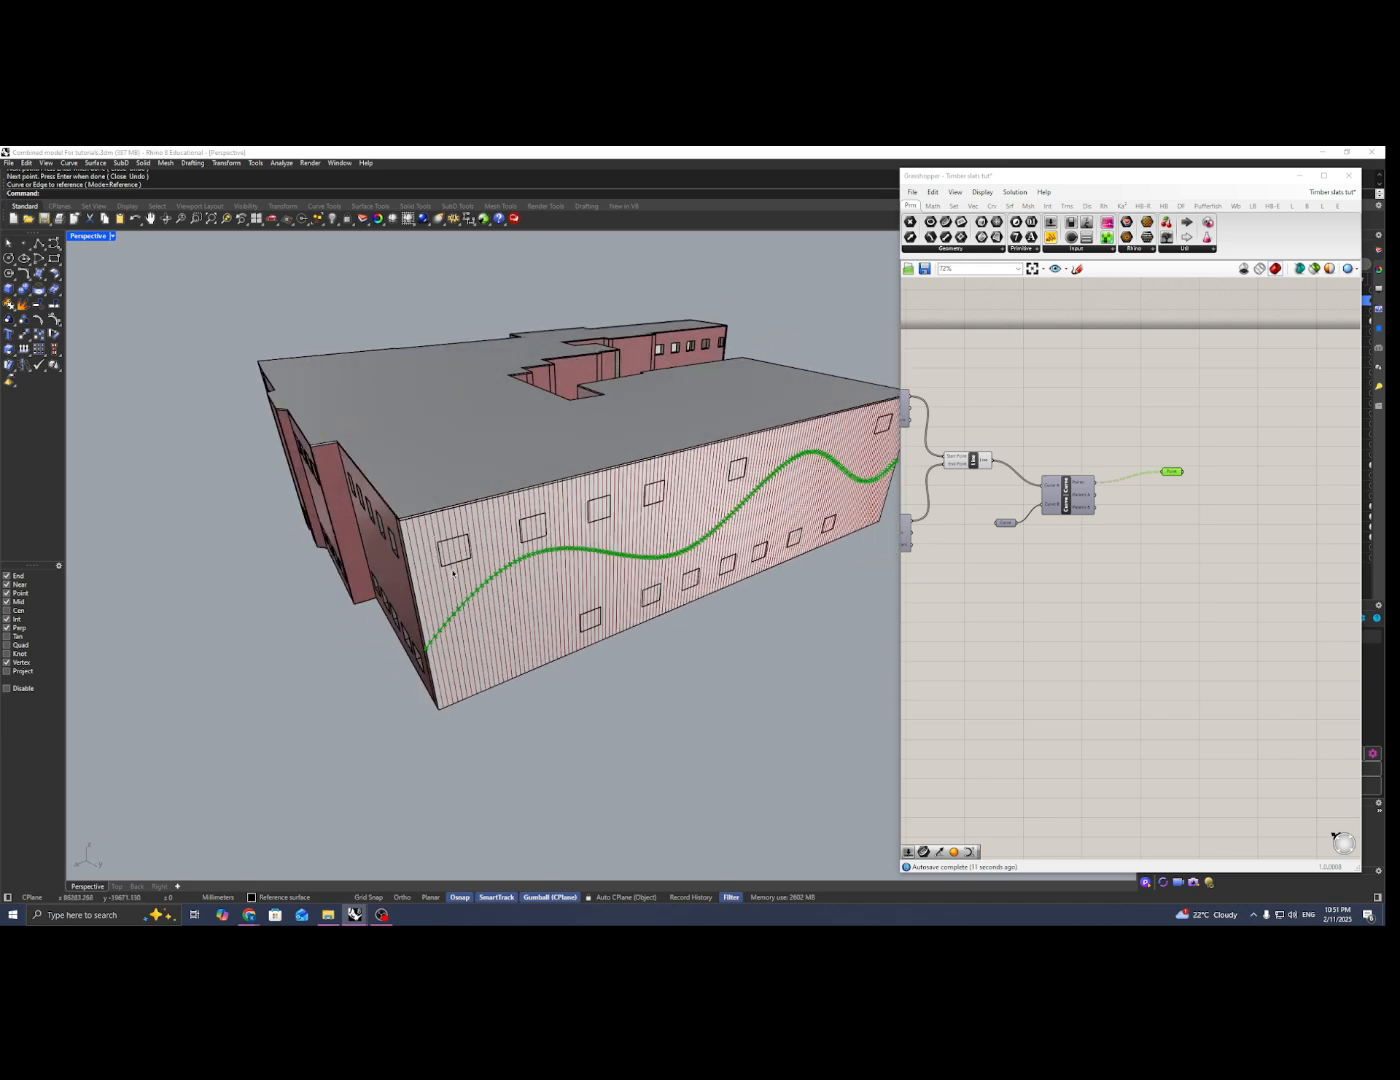
right_drag(375, 676, 188, 826)
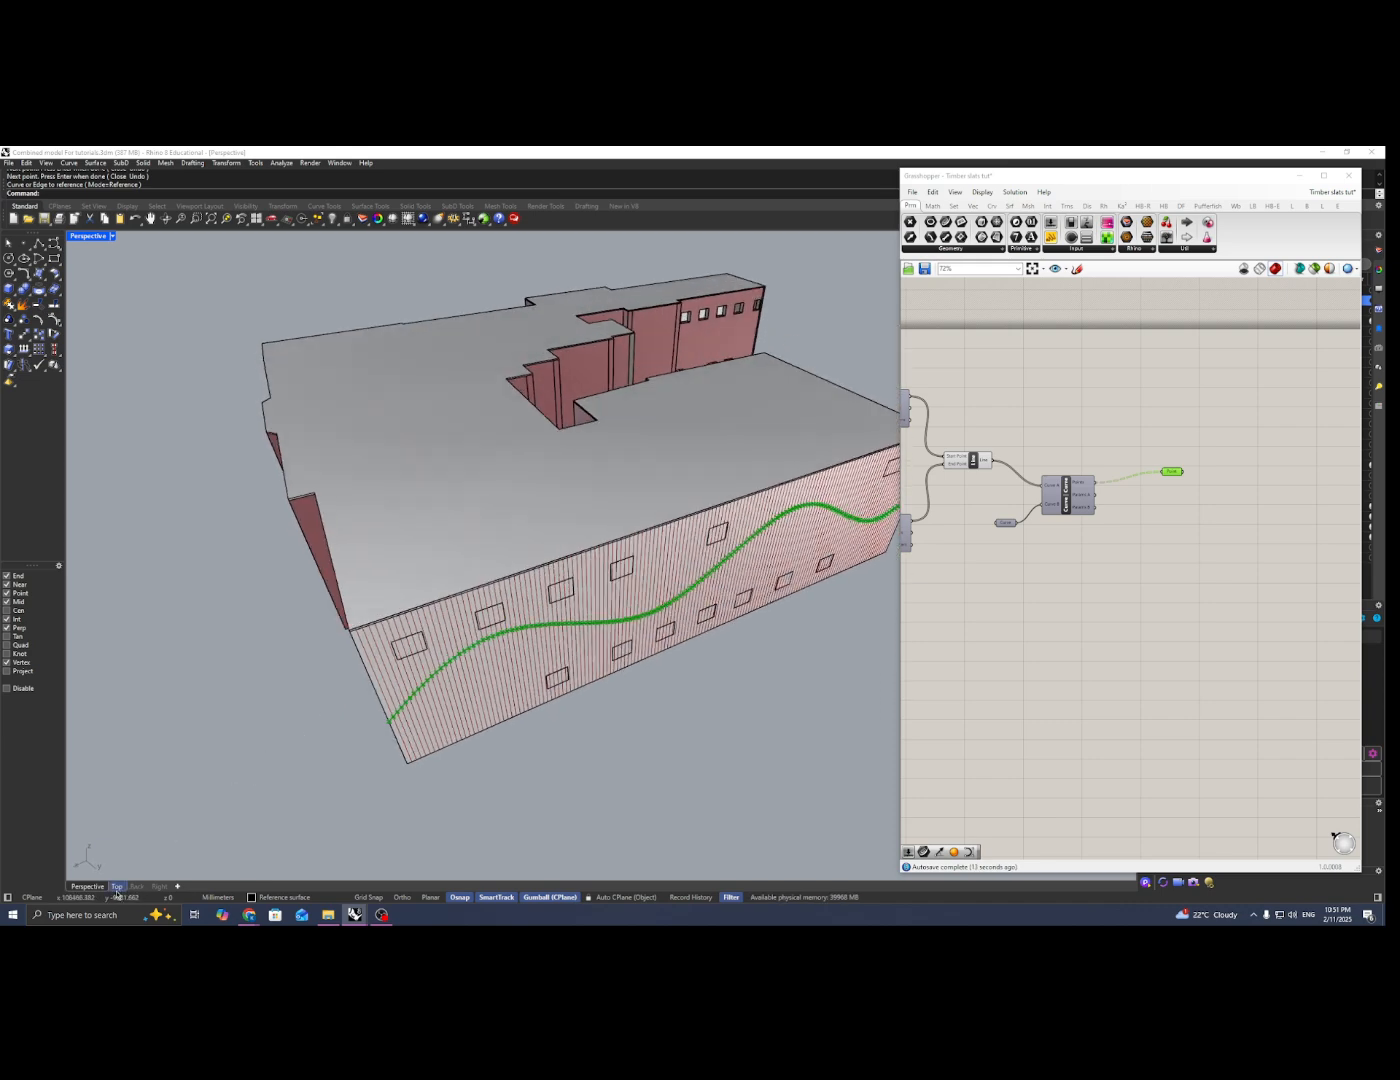
click(116, 887)
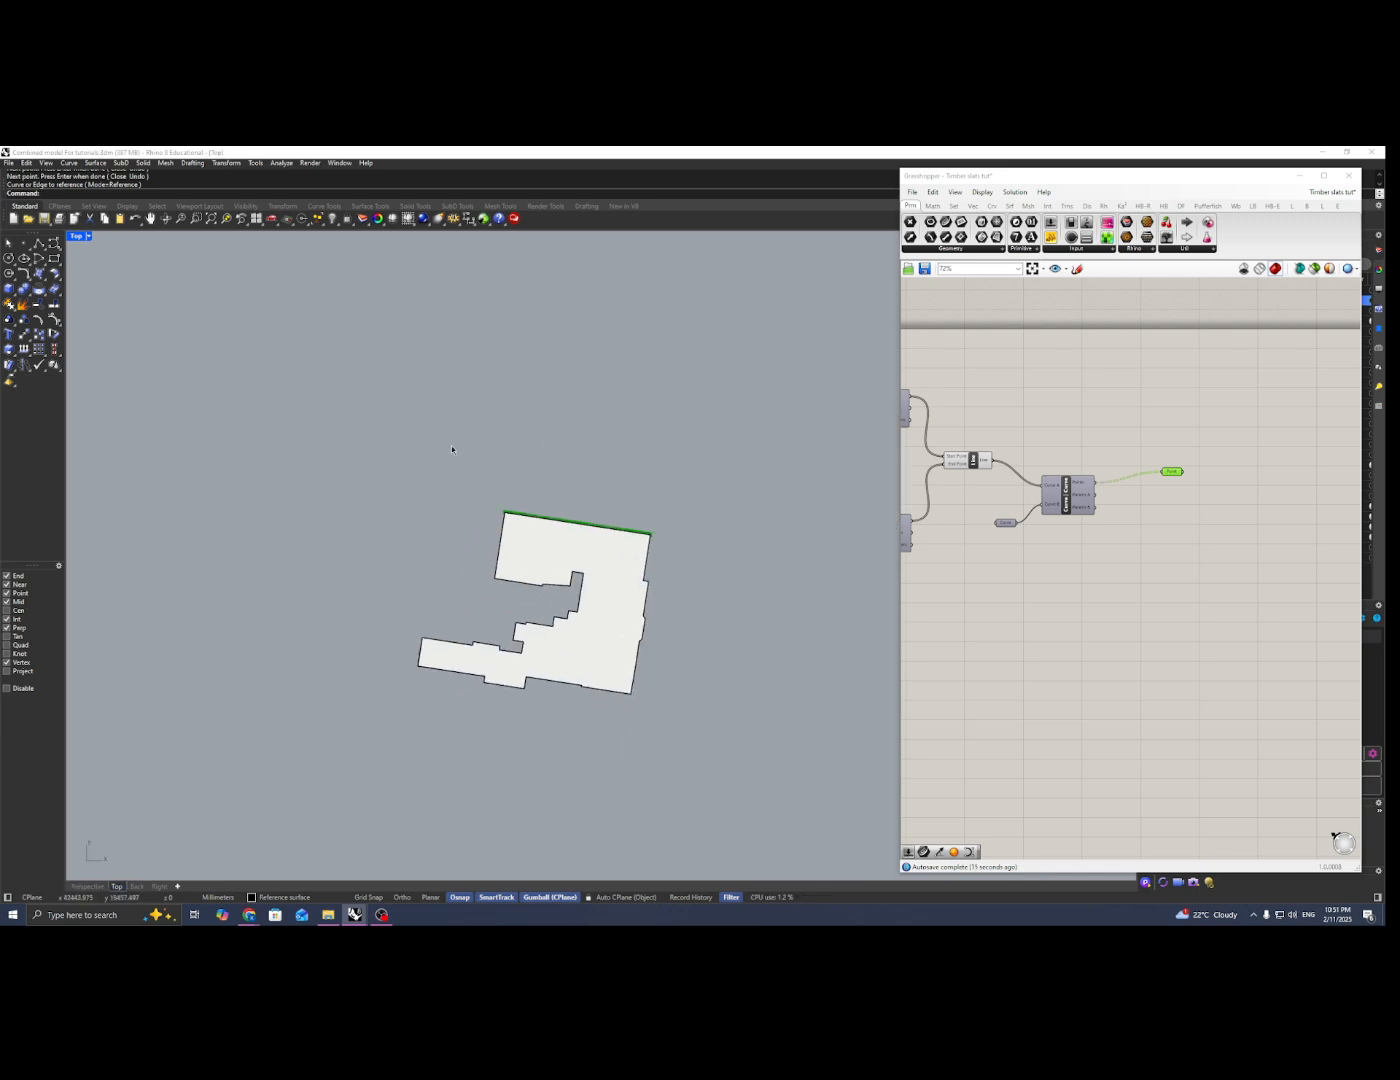
scroll(699, 638, up, 2)
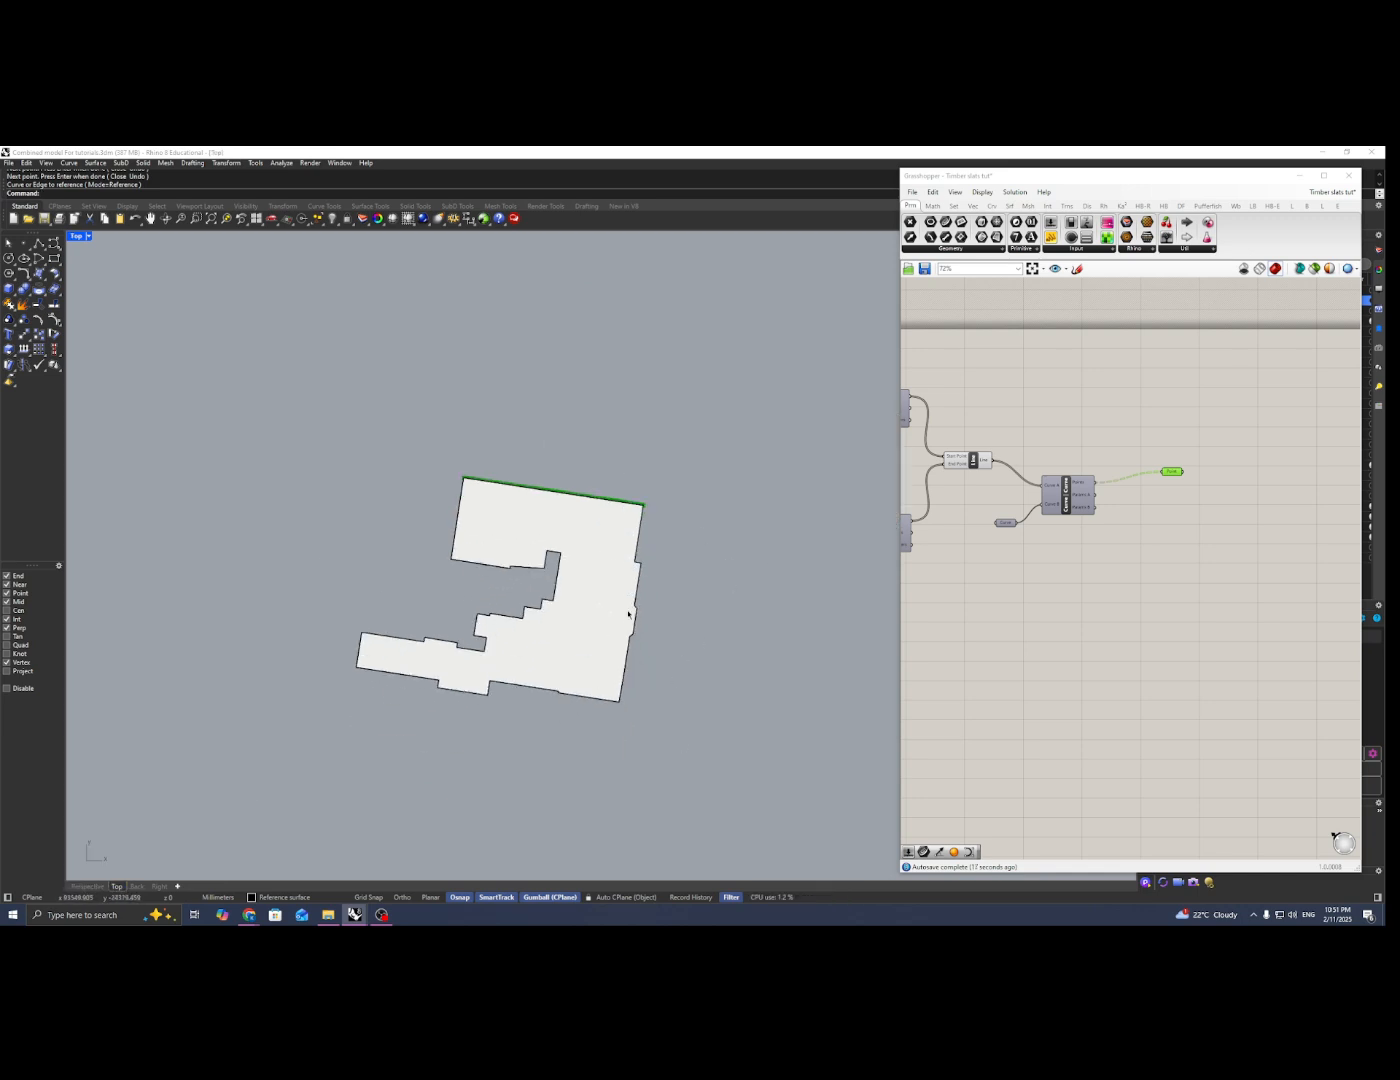
right_drag(628, 614, 636, 647)
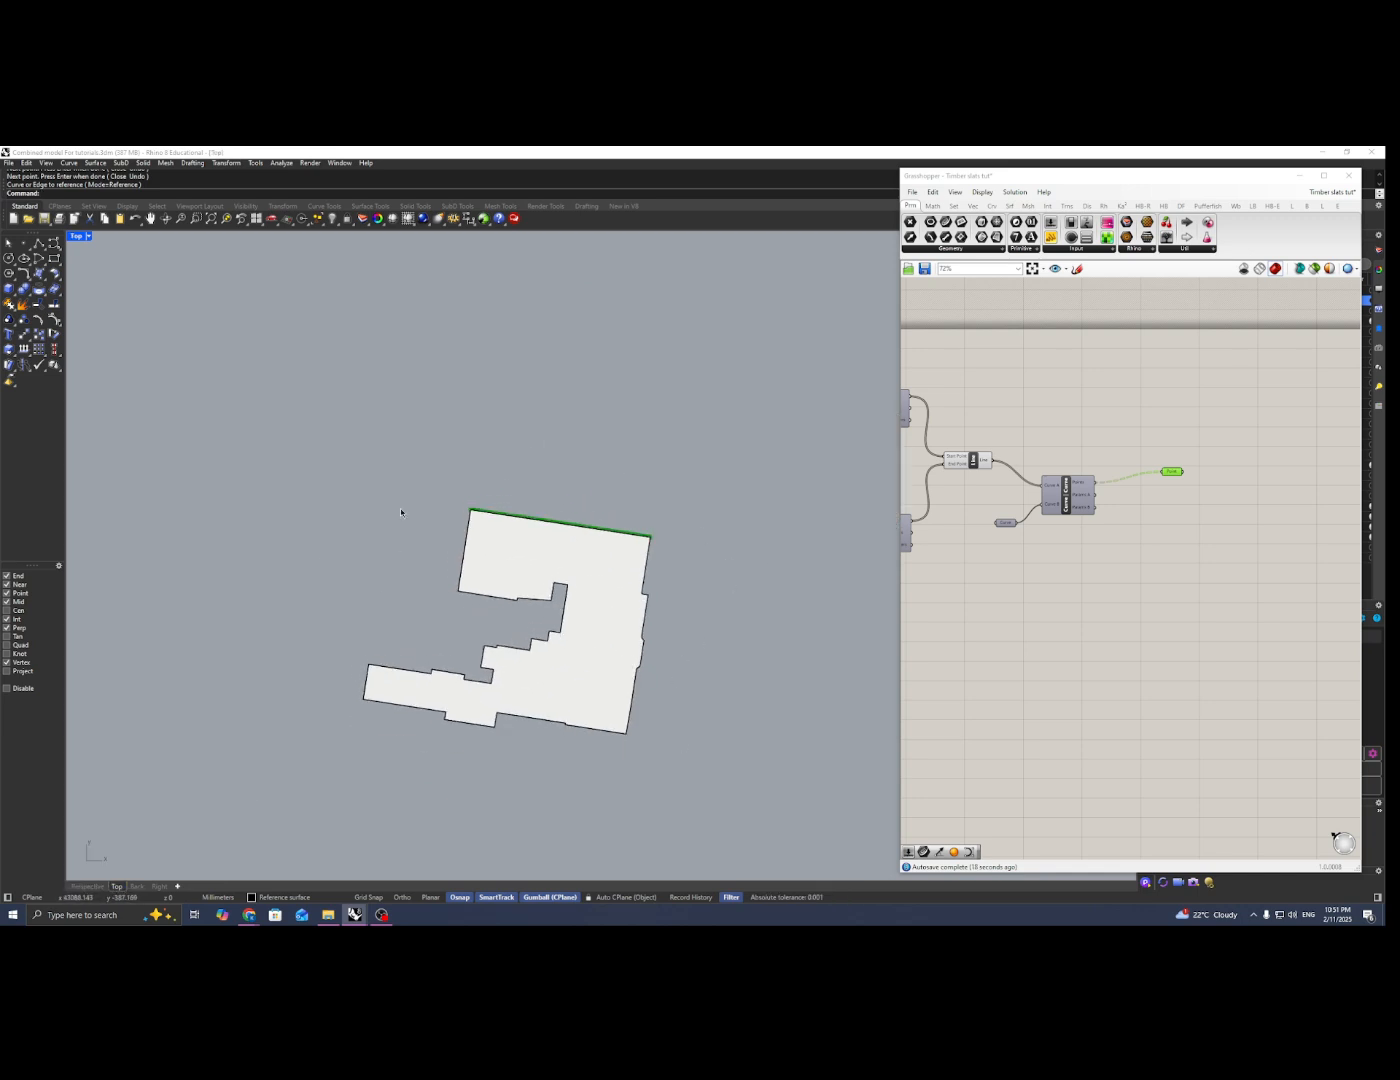
click(87, 887)
right_drag(408, 691, 496, 515)
scroll(552, 560, down, 2)
right_drag(620, 612, 601, 605)
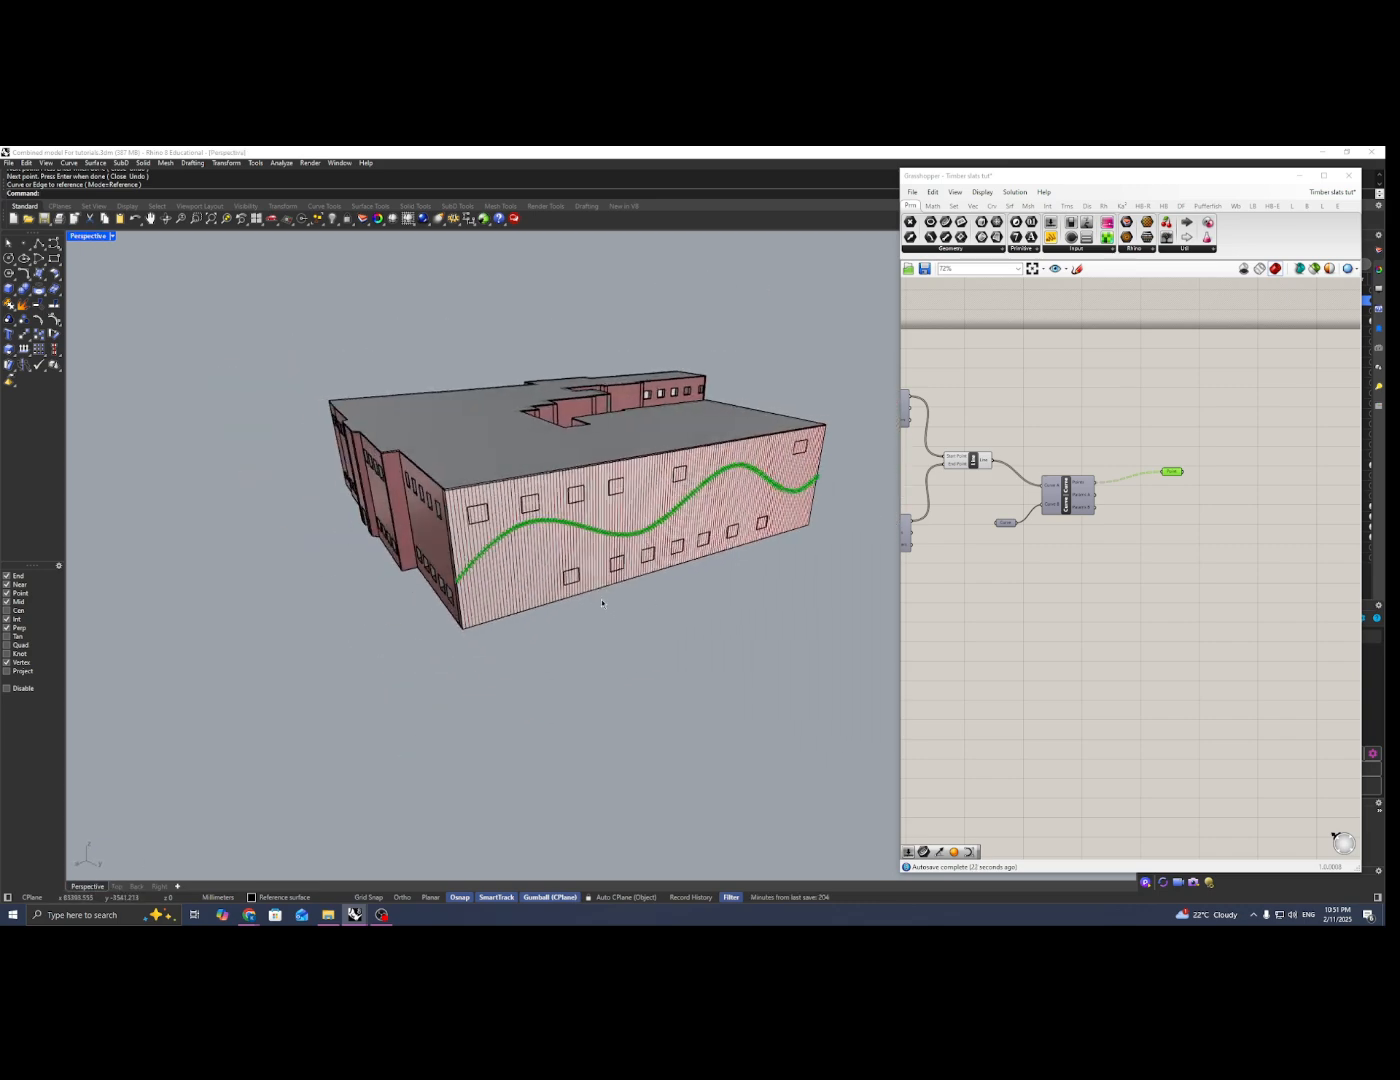
Step: Add a Move component after the Point parameter and connect the points to its Geometry input
right_drag(1163, 525, 1112, 517)
double_click(1188, 463)
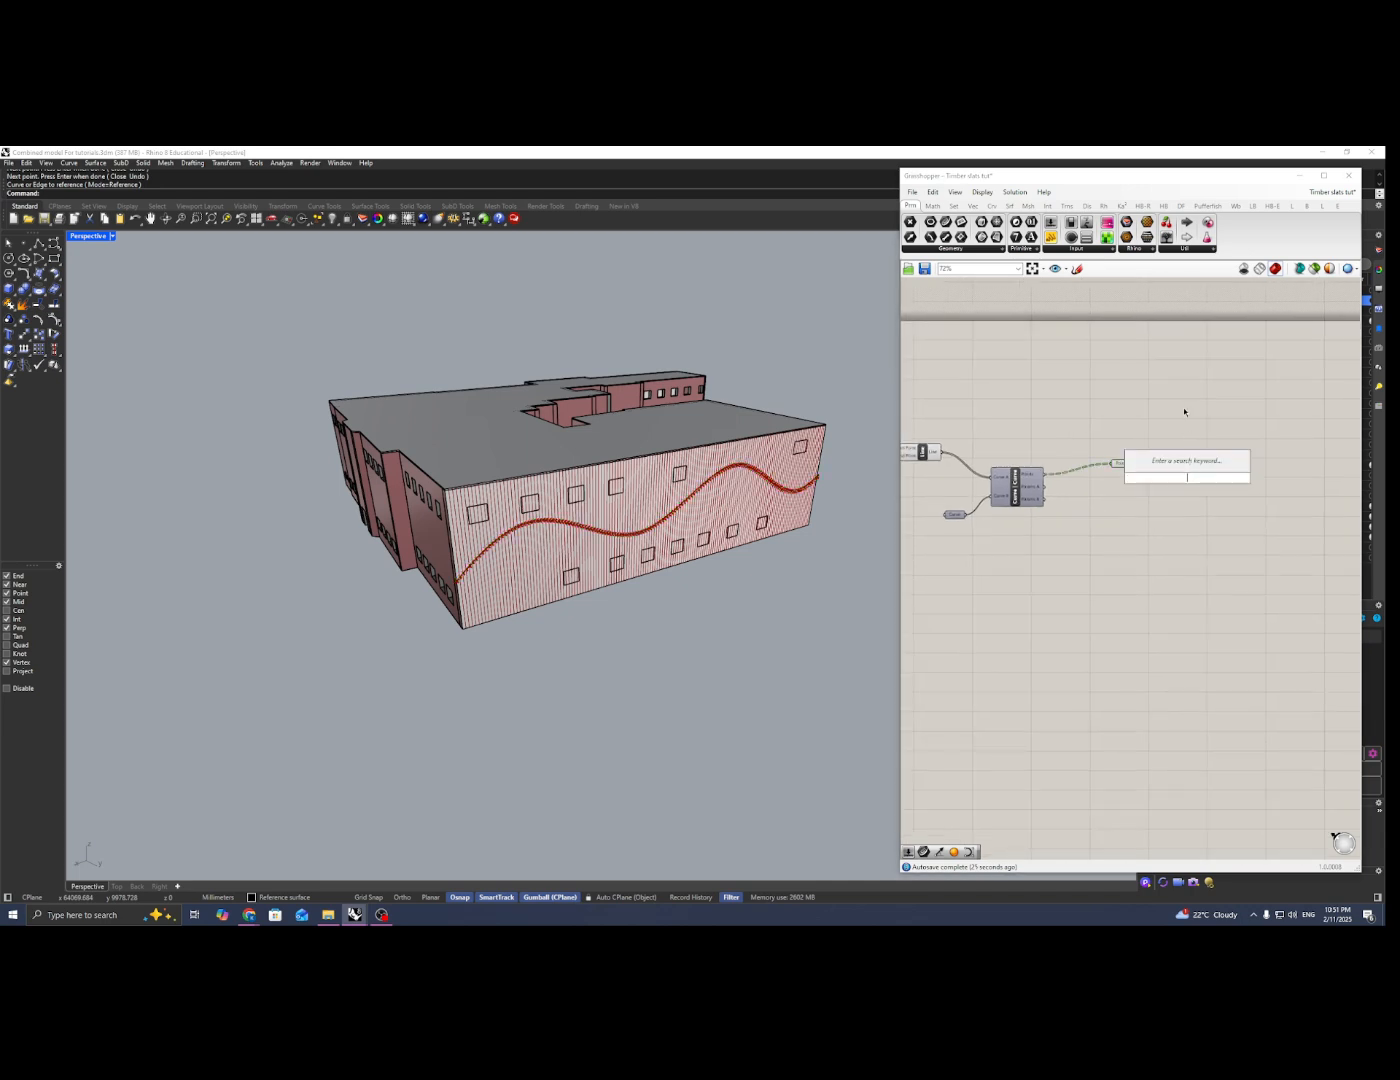
text(move)
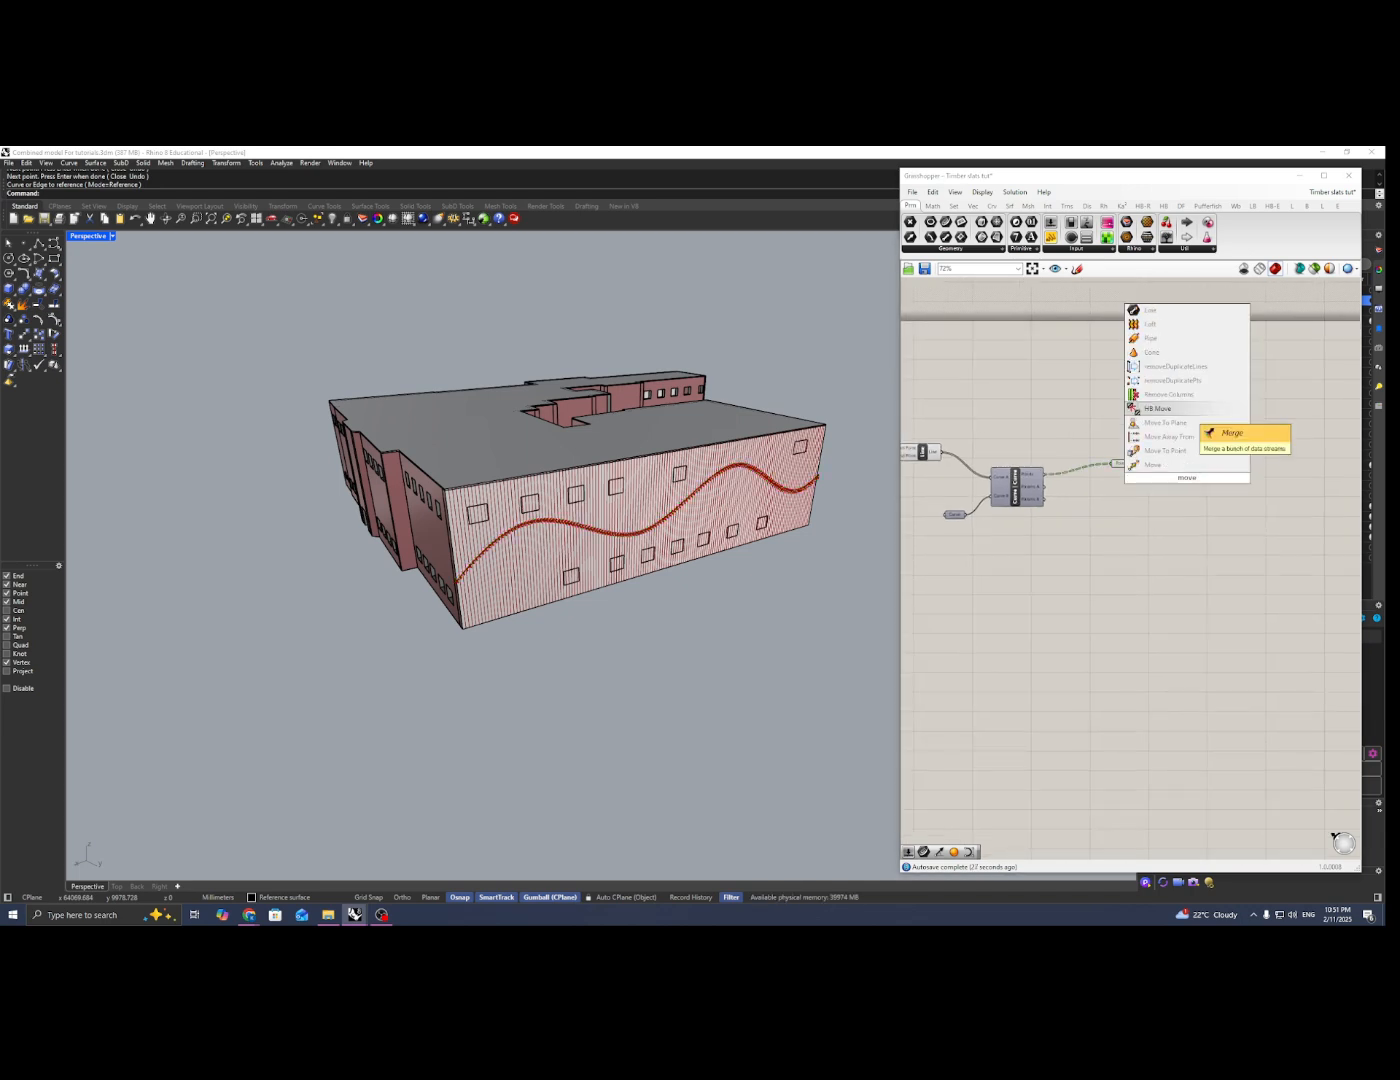
click(1152, 464)
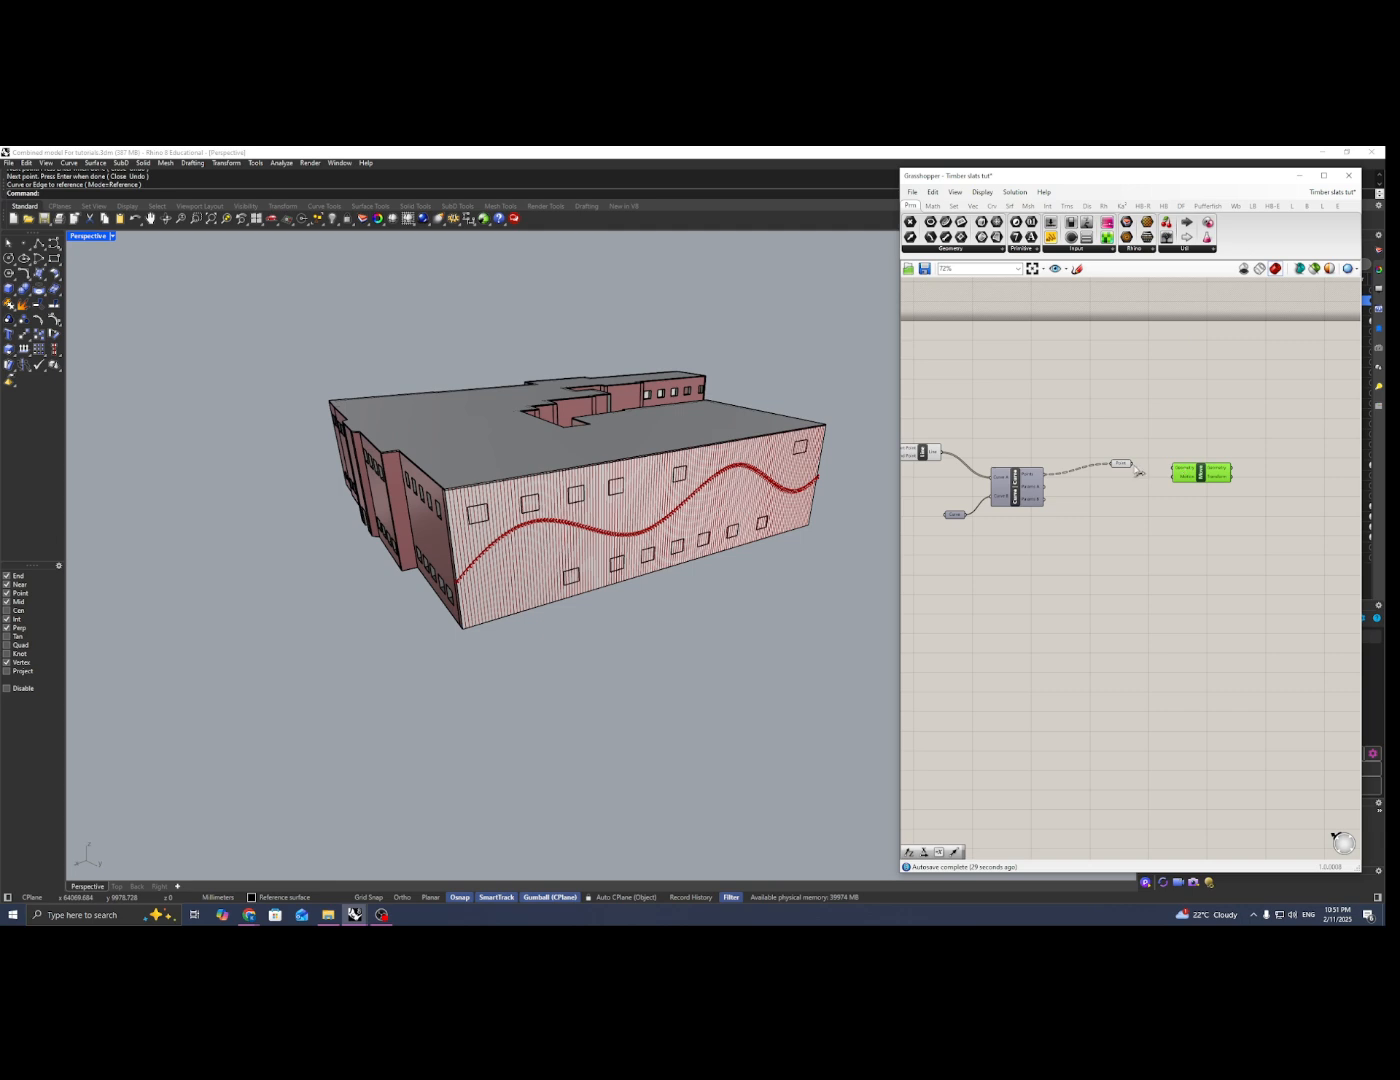
drag(1133, 464, 1197, 485)
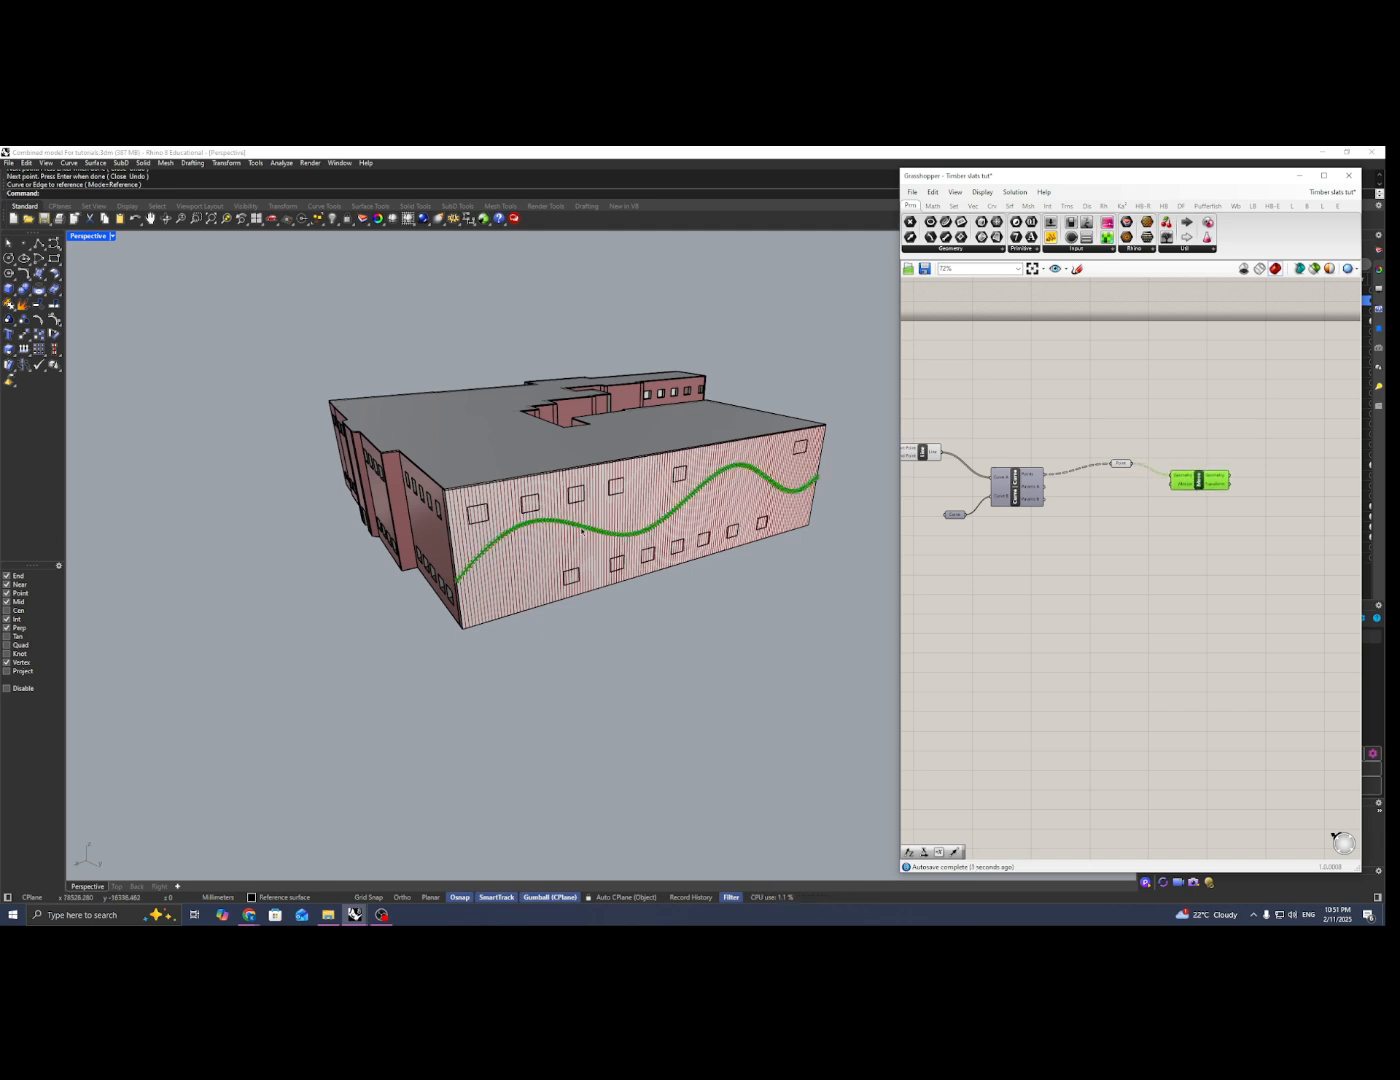
scroll(1192, 490, up, 4)
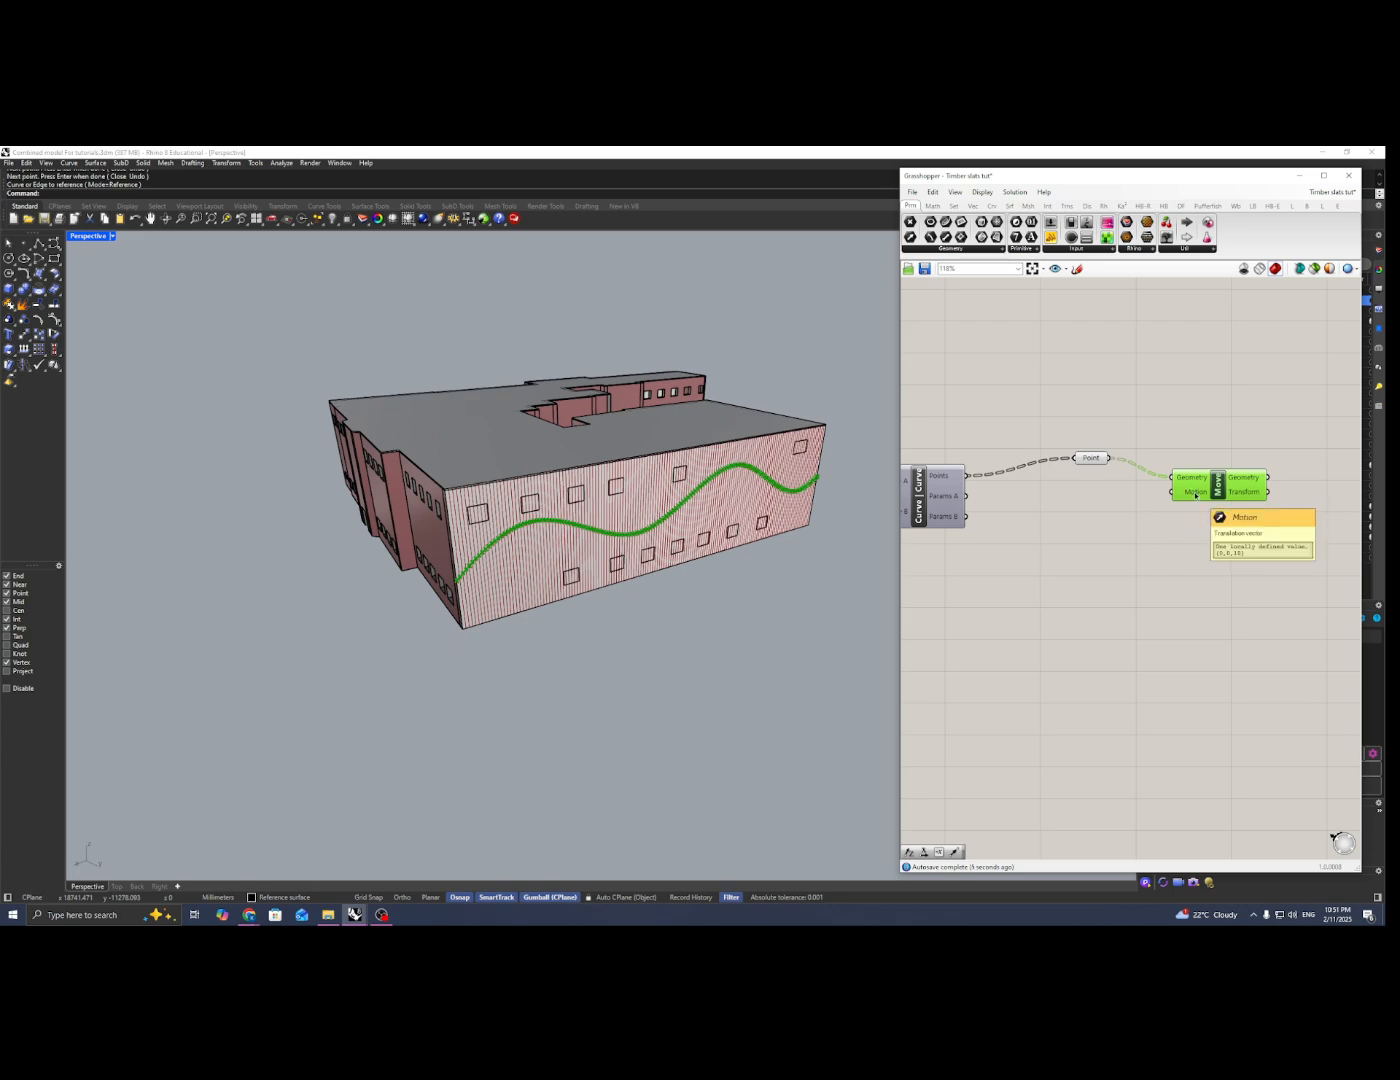
scroll(461, 562, up, 10)
scroll(387, 564, down, 12)
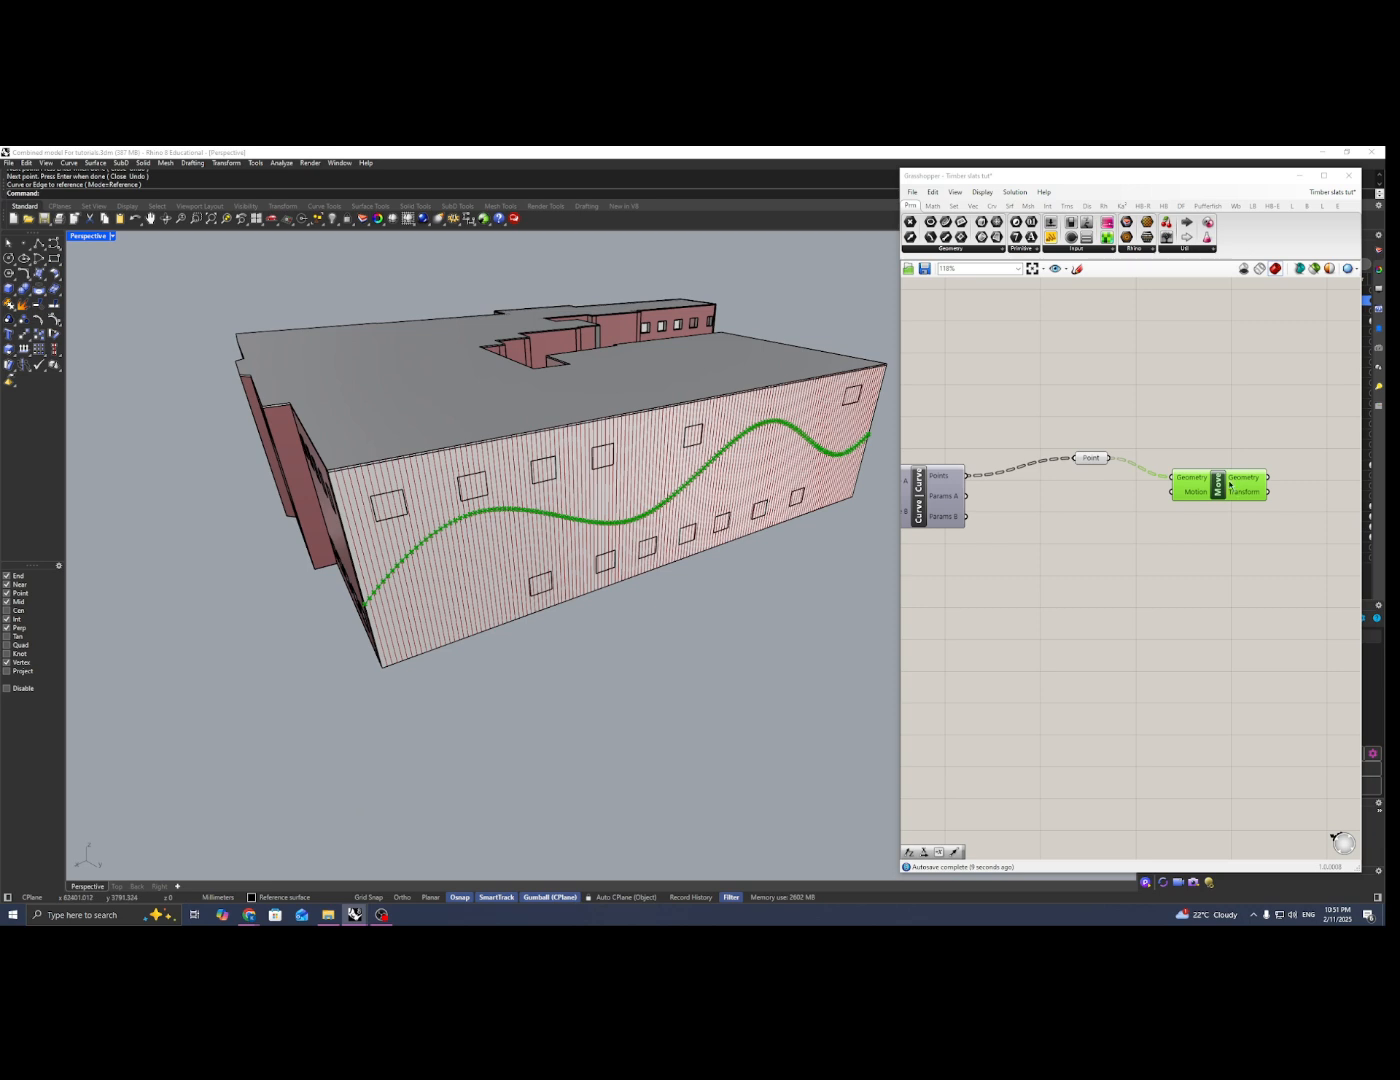
drag(1216, 485, 1228, 490)
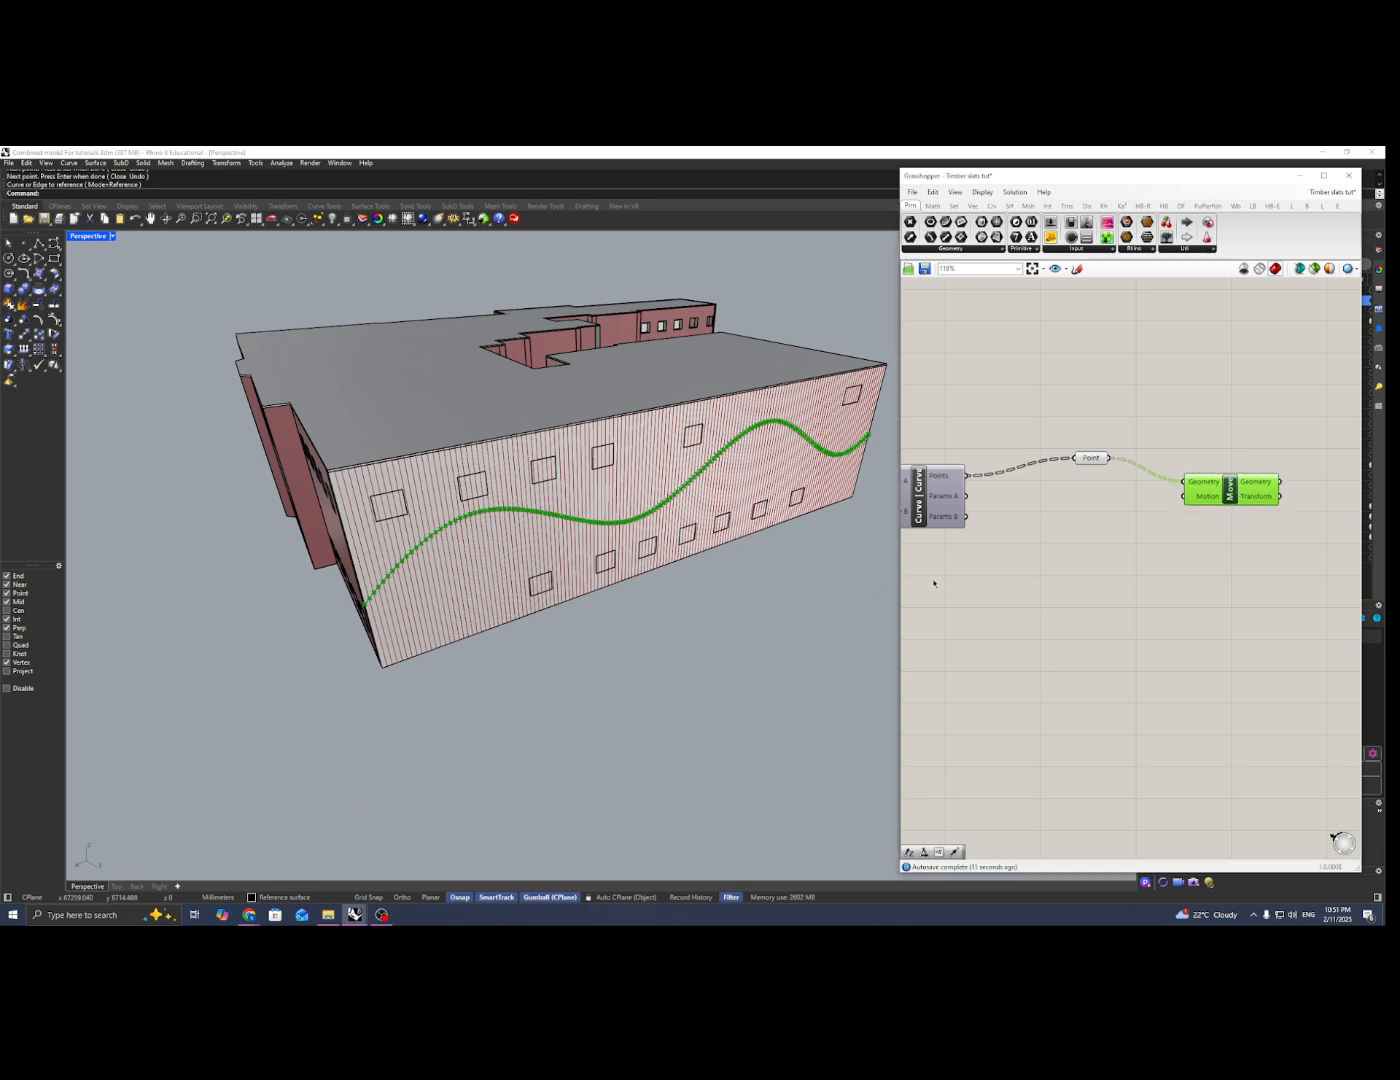
Step: Add a Vector 2Pt component and place it below the Point parameter
double_click(1143, 562)
text(vec)
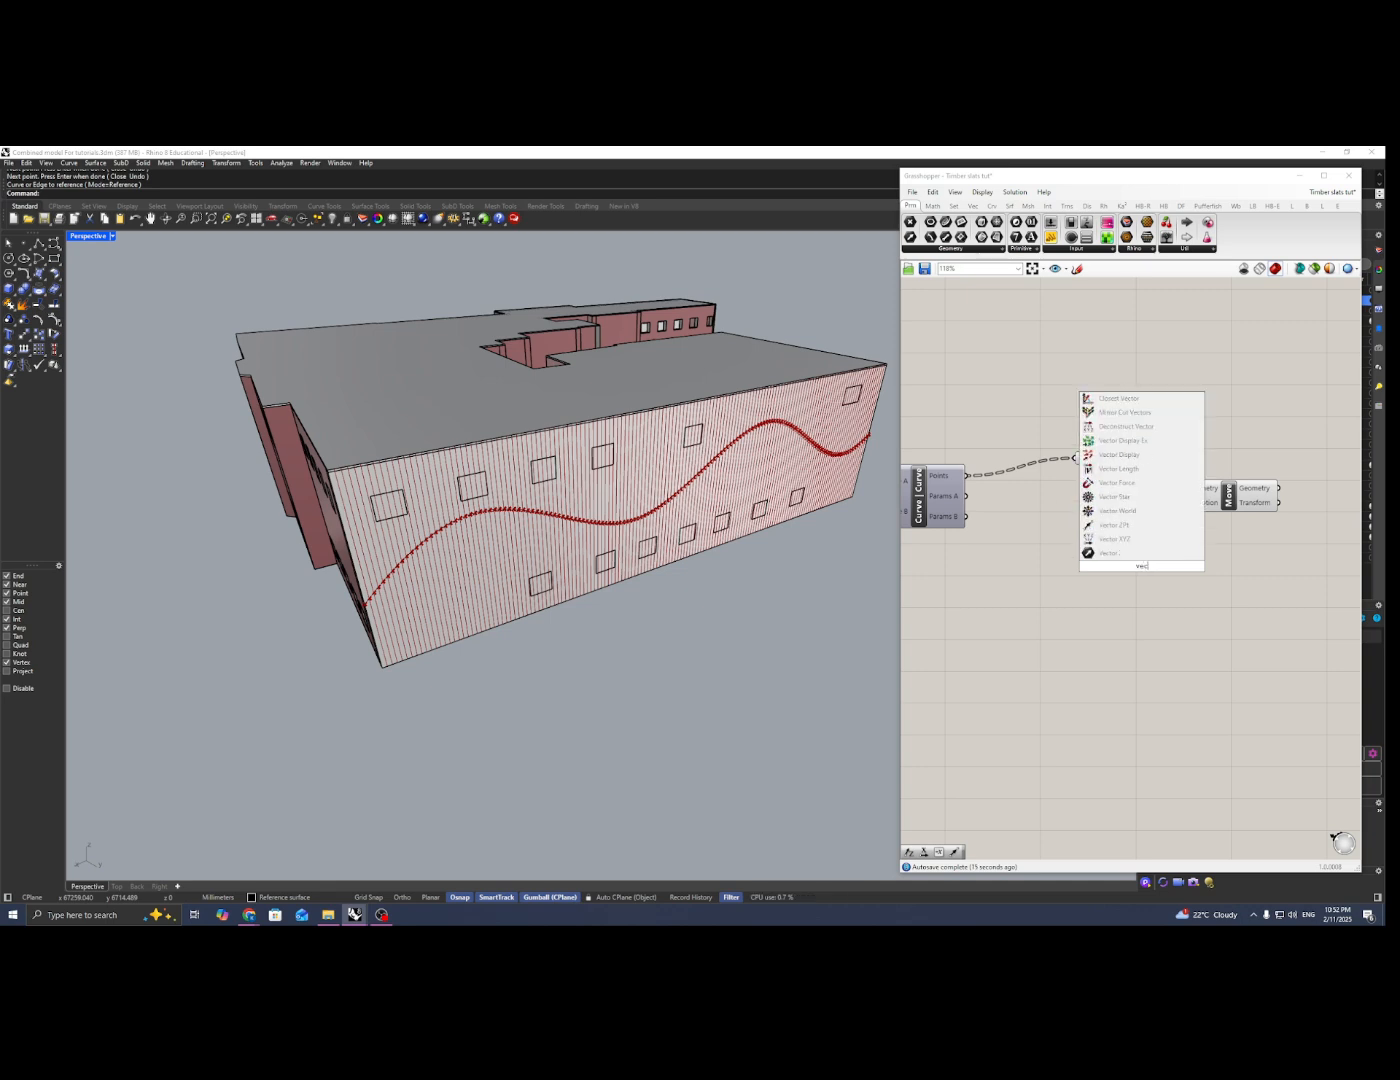
text(tor)
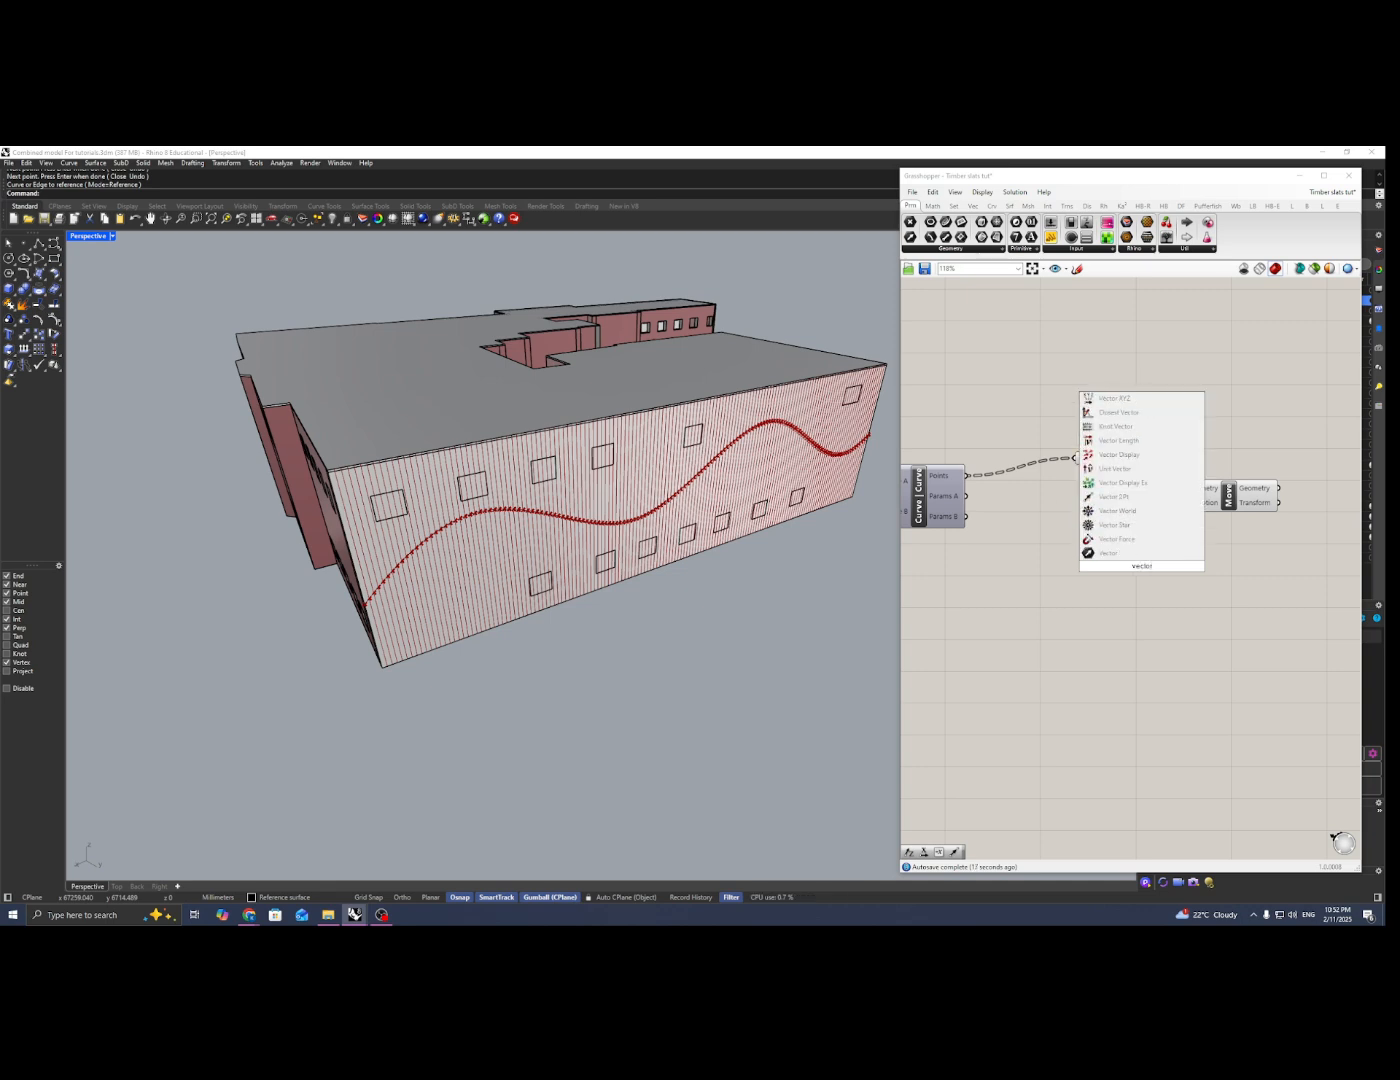
text(2)
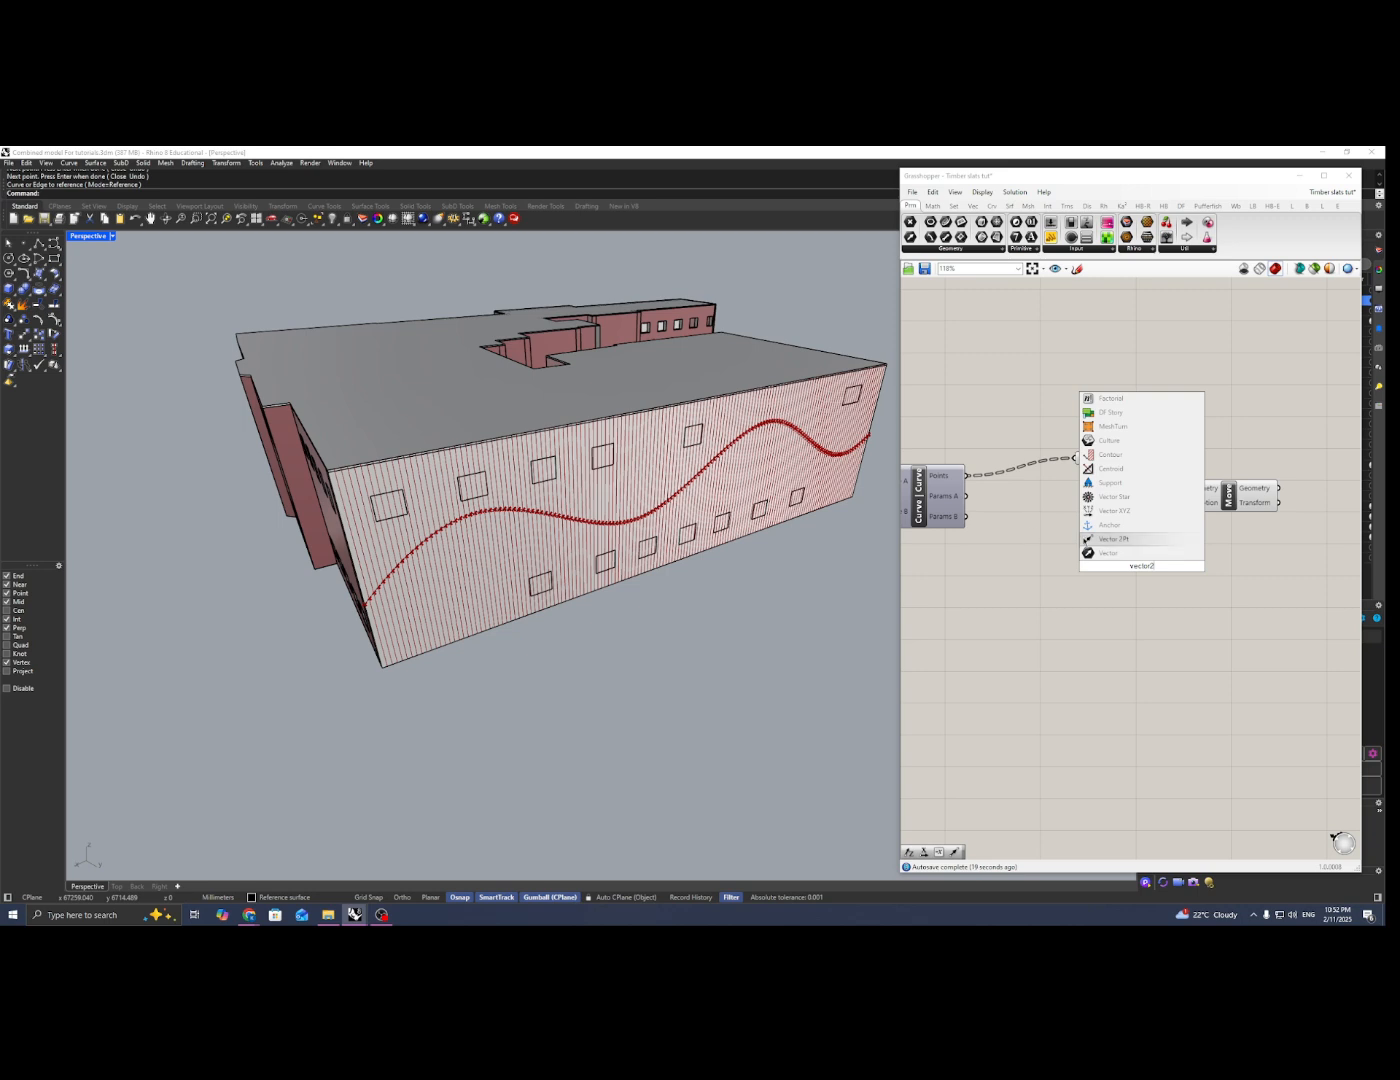
click(1118, 539)
drag(1138, 567, 1091, 599)
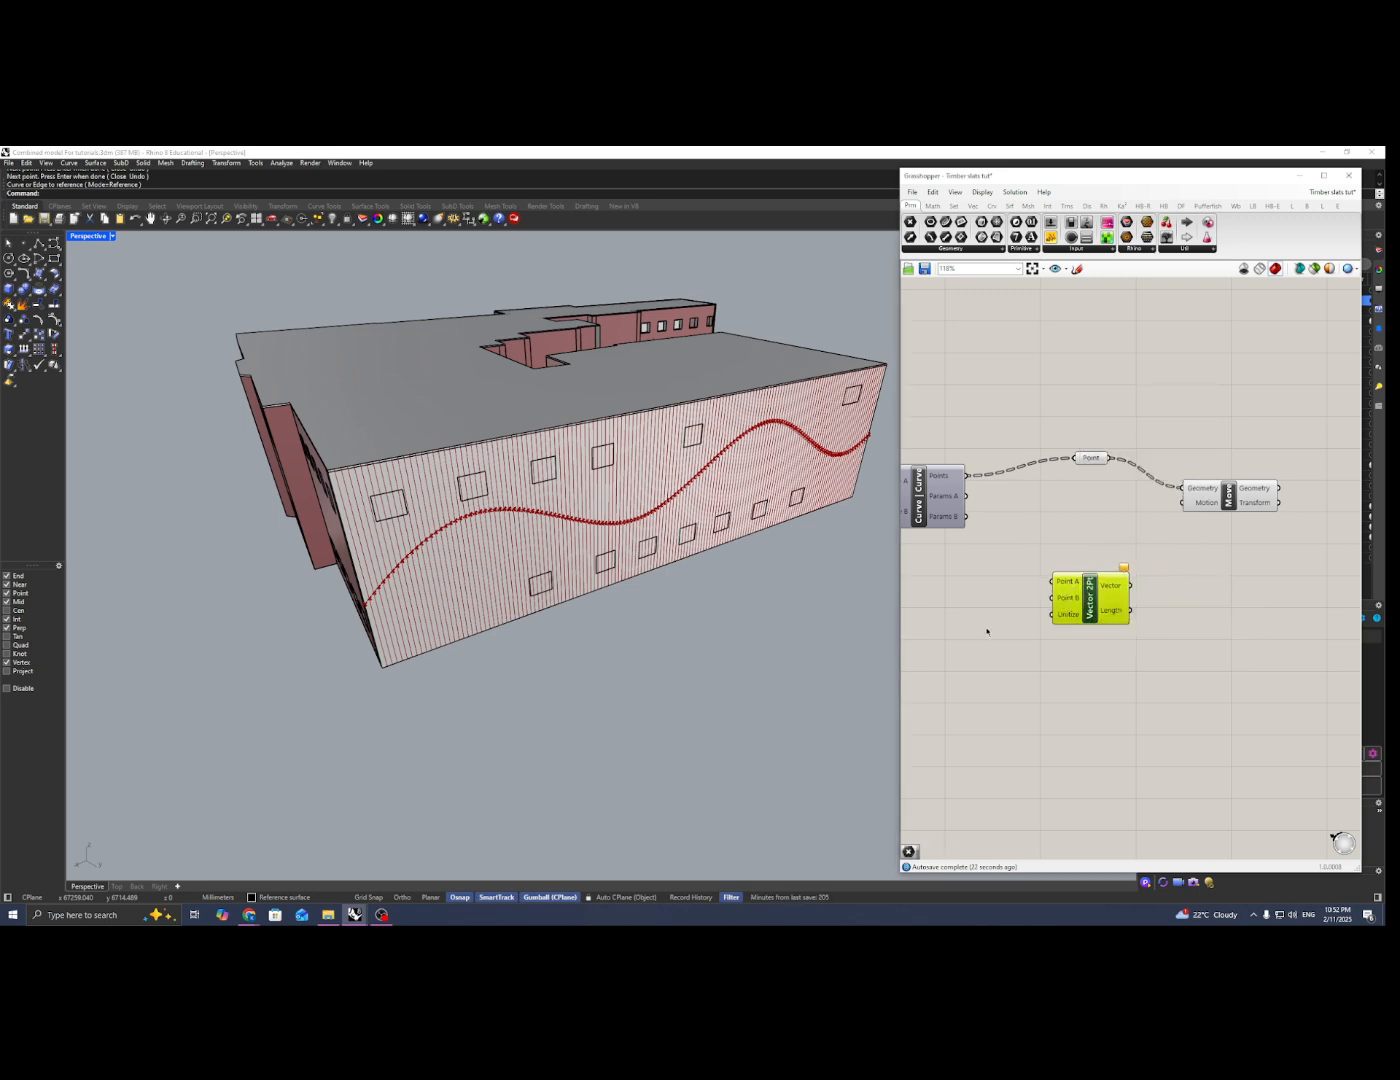
Step: Place two point objects on the side wall's roof edge, one just back from the facade and one at its corner
right_drag(335, 566, 524, 522)
scroll(510, 550, up, 5)
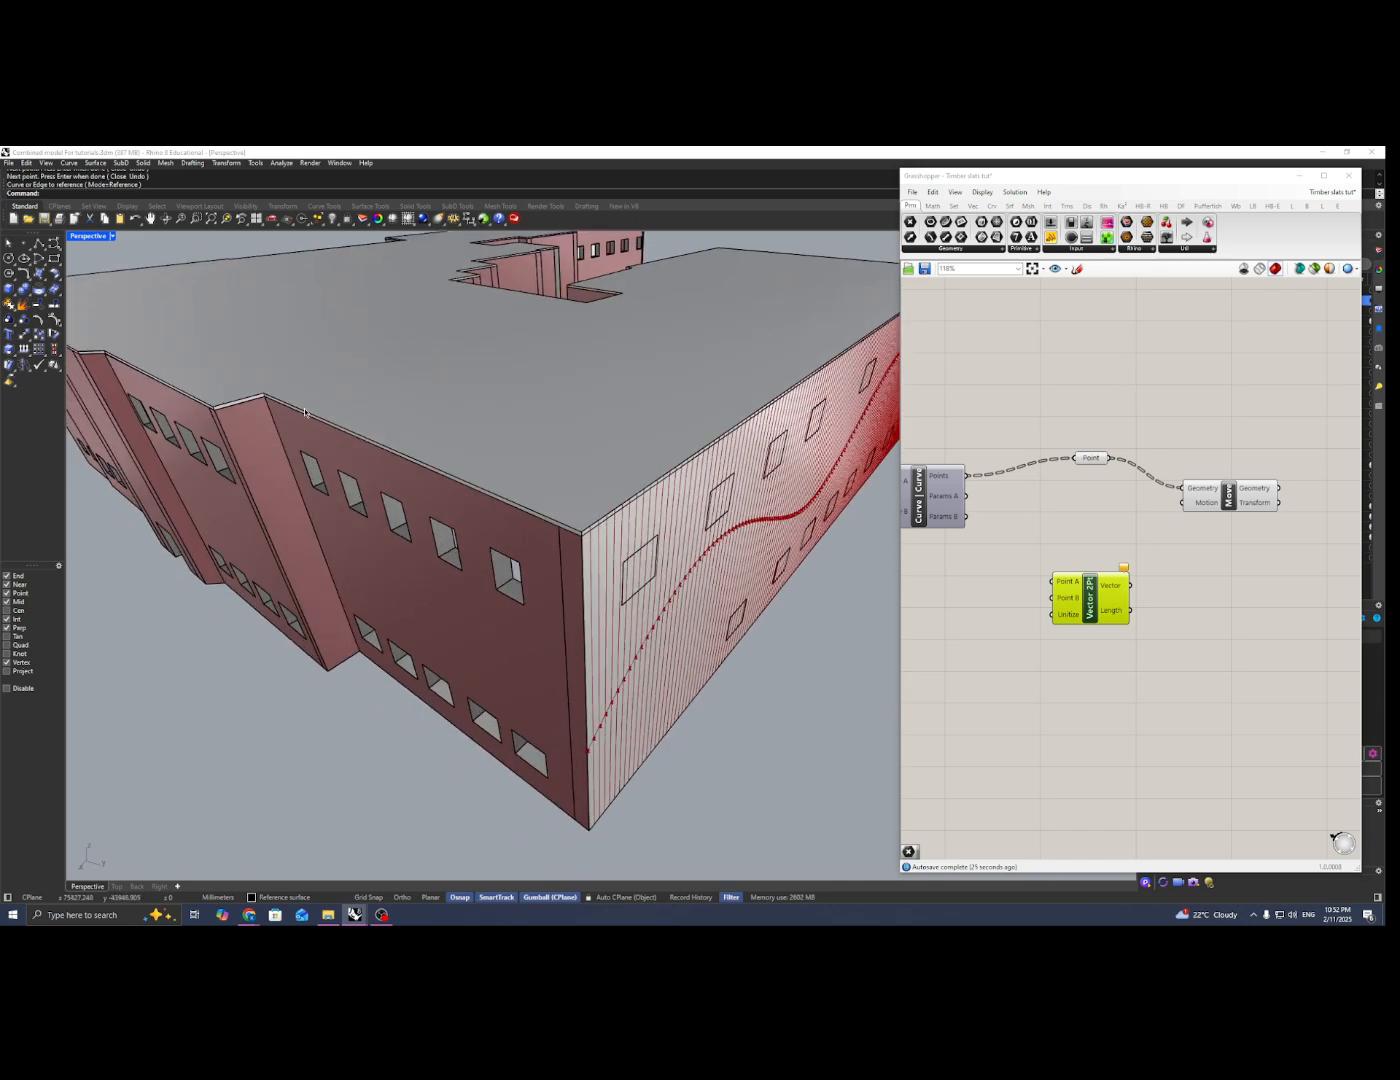
right_click(24, 243)
scroll(510, 502, up, 5)
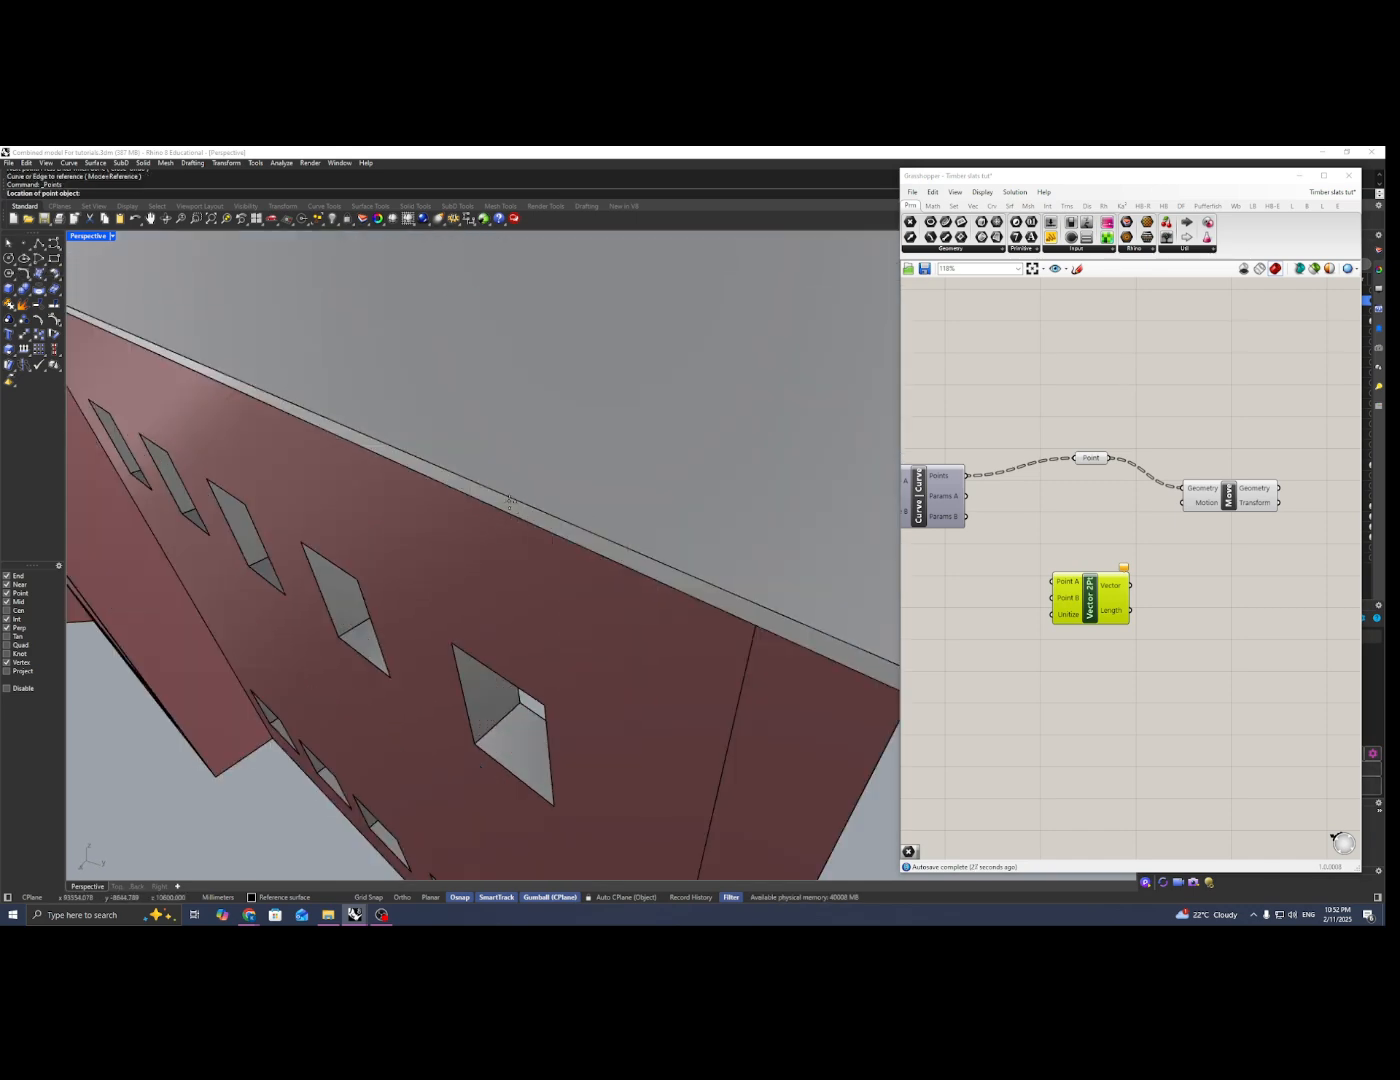
scroll(541, 516, down, 6)
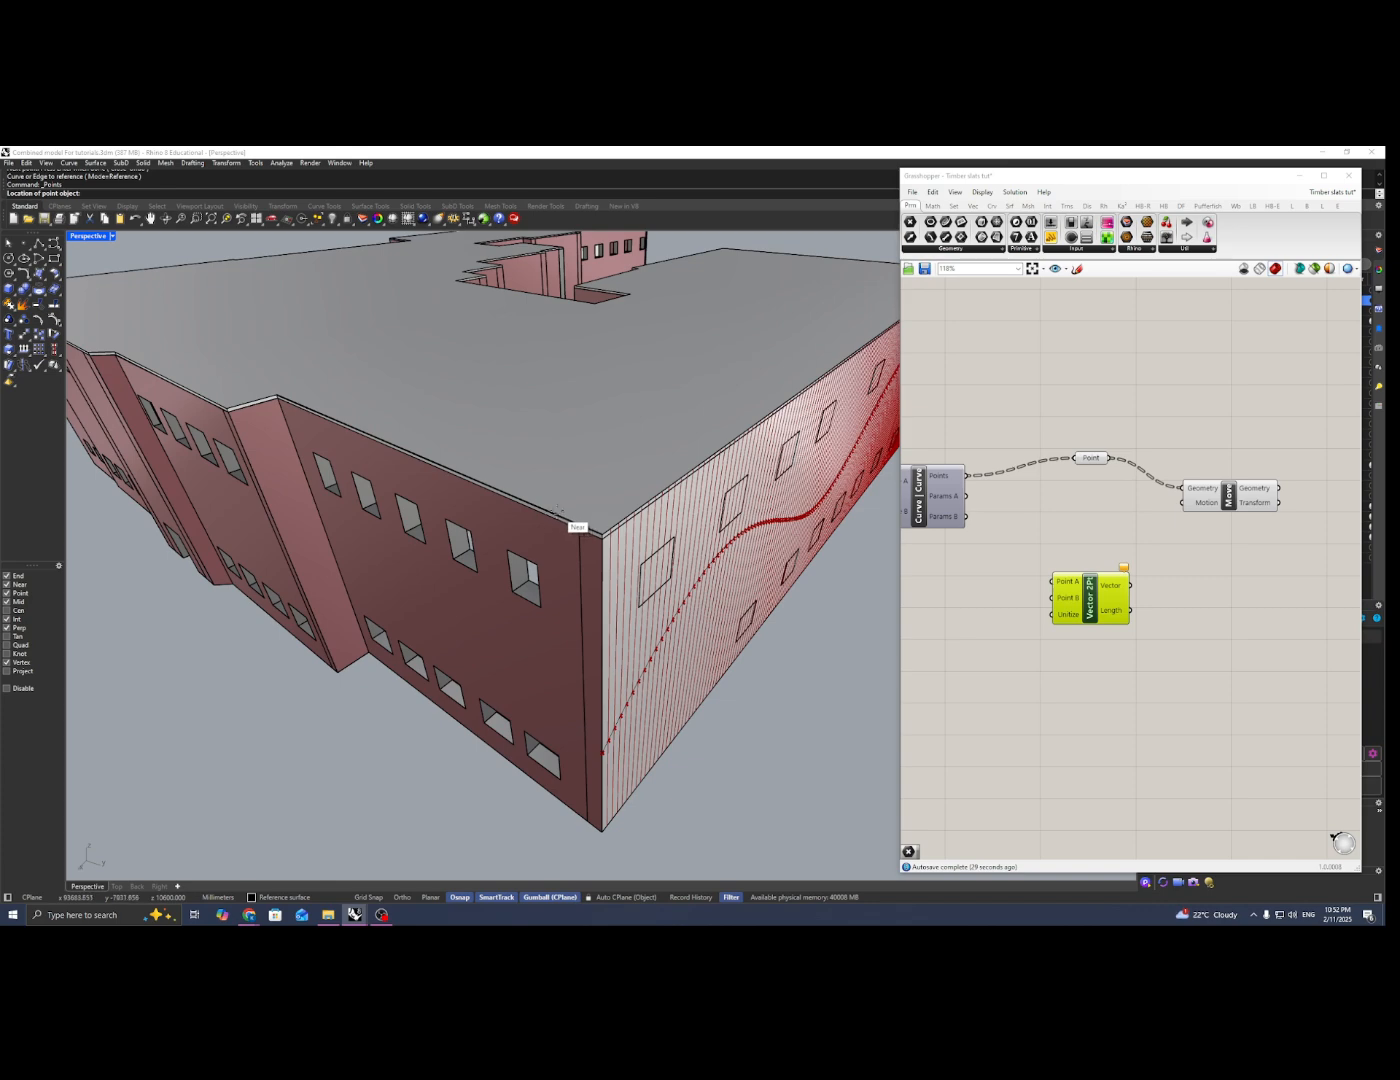
click(577, 525)
scroll(605, 538, up, 3)
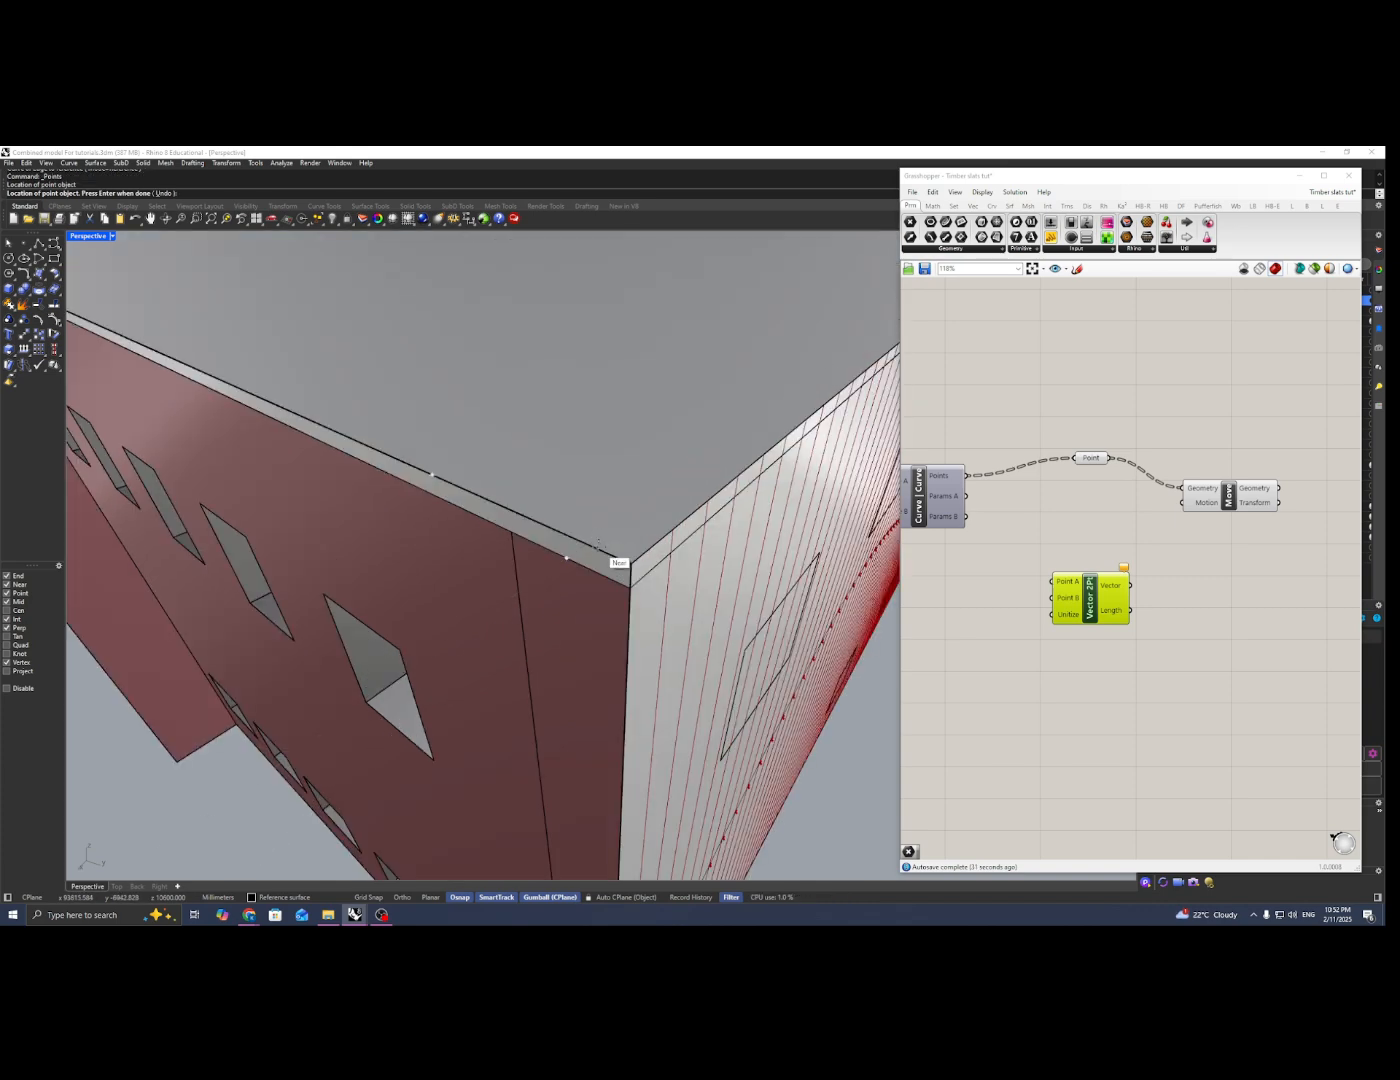
click(627, 571)
key(Return)
scroll(368, 416, down, 4)
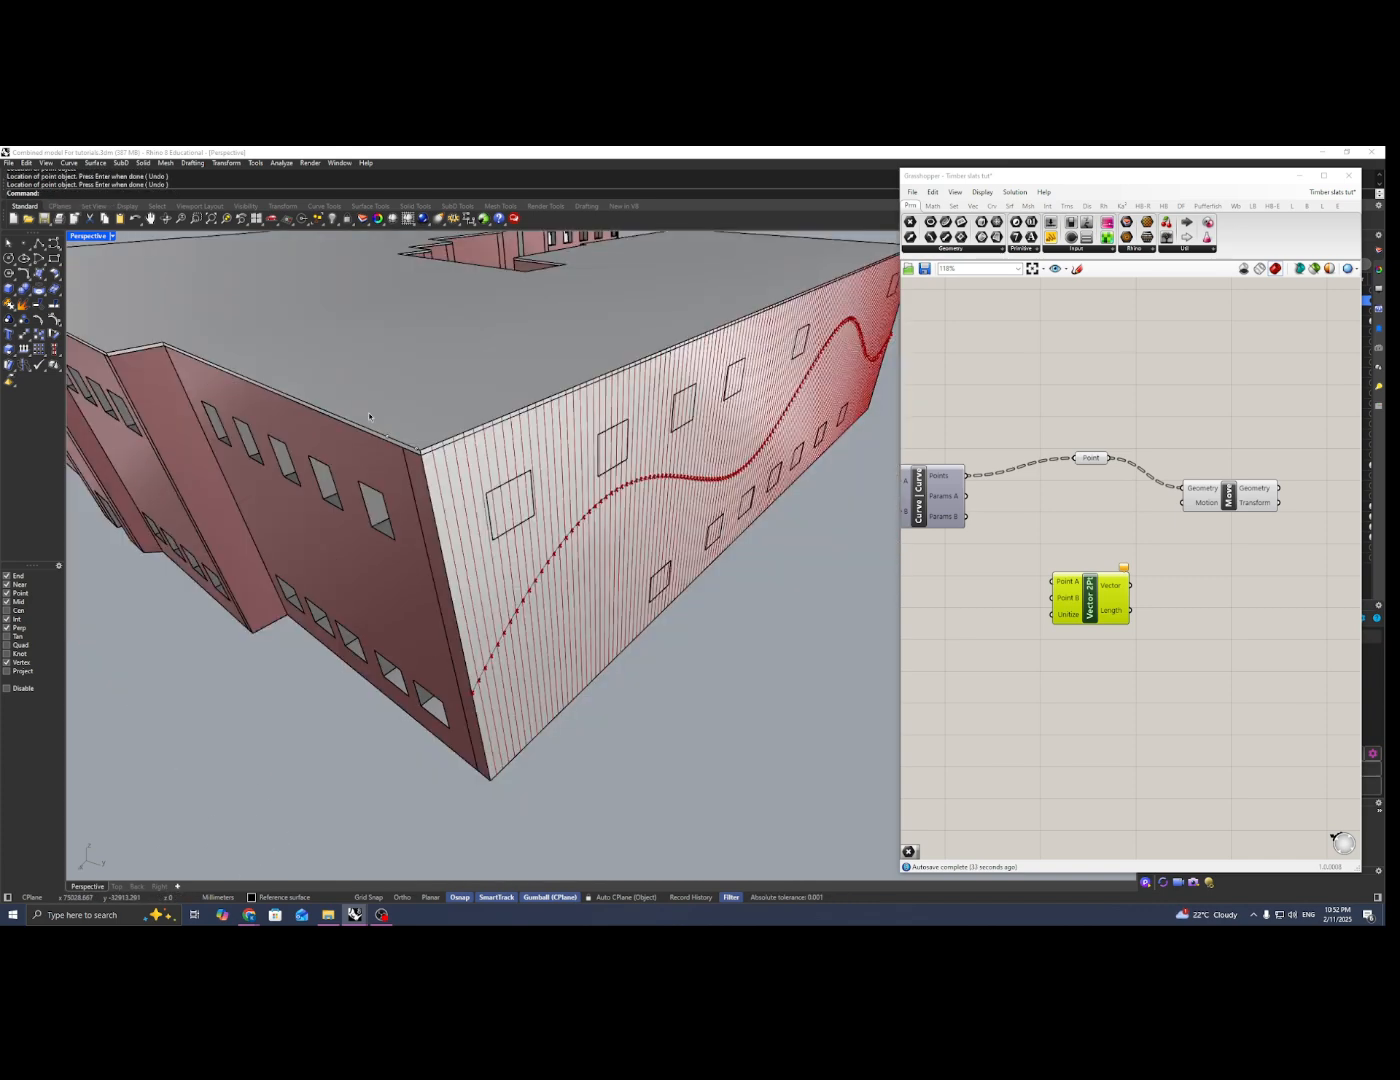